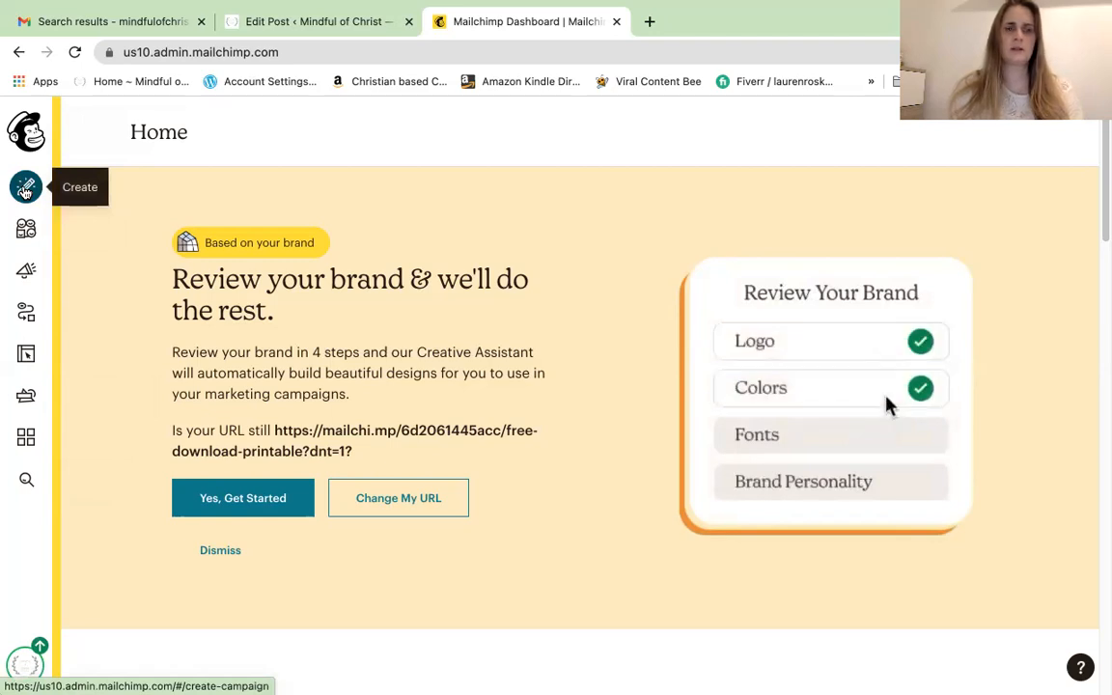
Start a new landing page named 'Test' for the Mindful of Christ audience
left_click(25, 189)
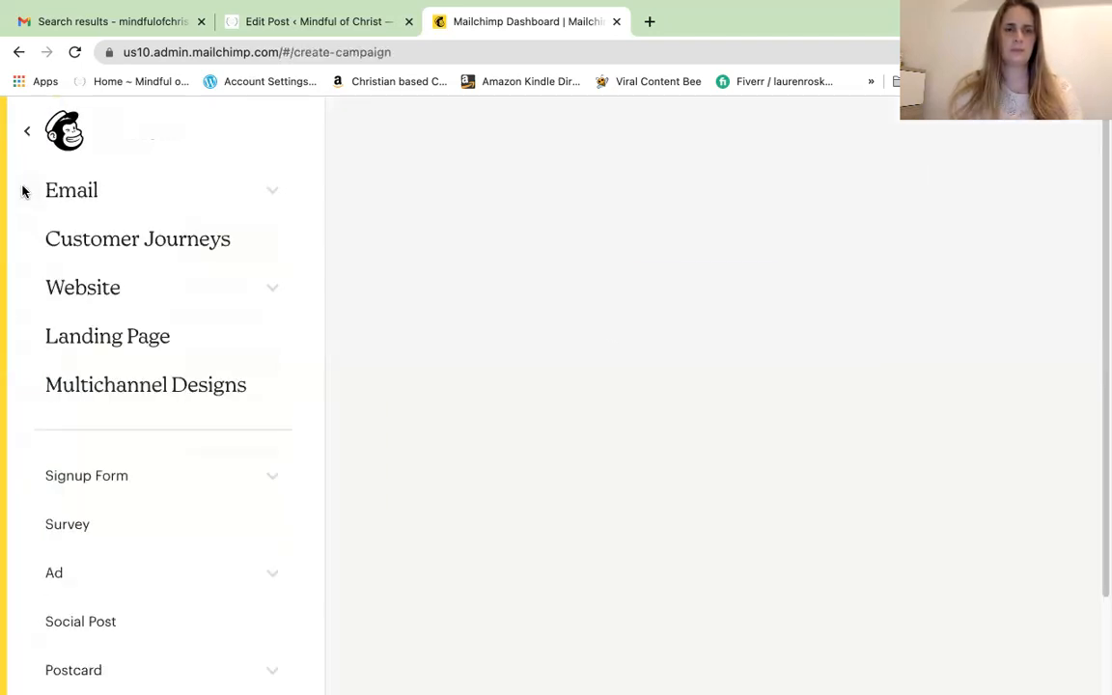
left_click(128, 338)
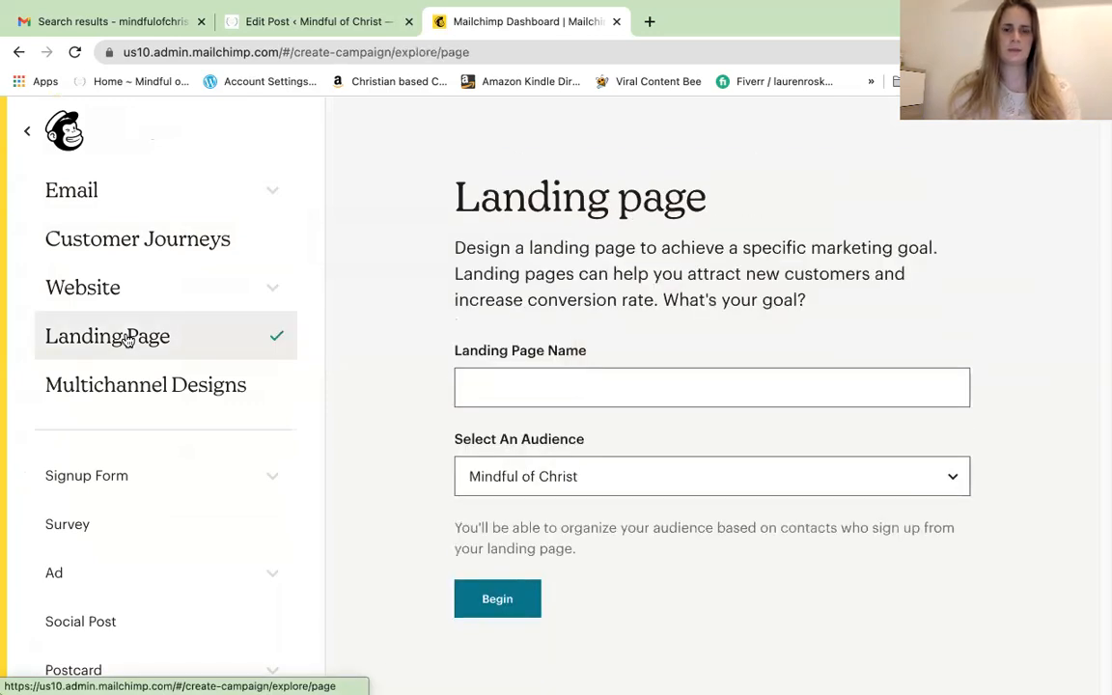
left_click(480, 380)
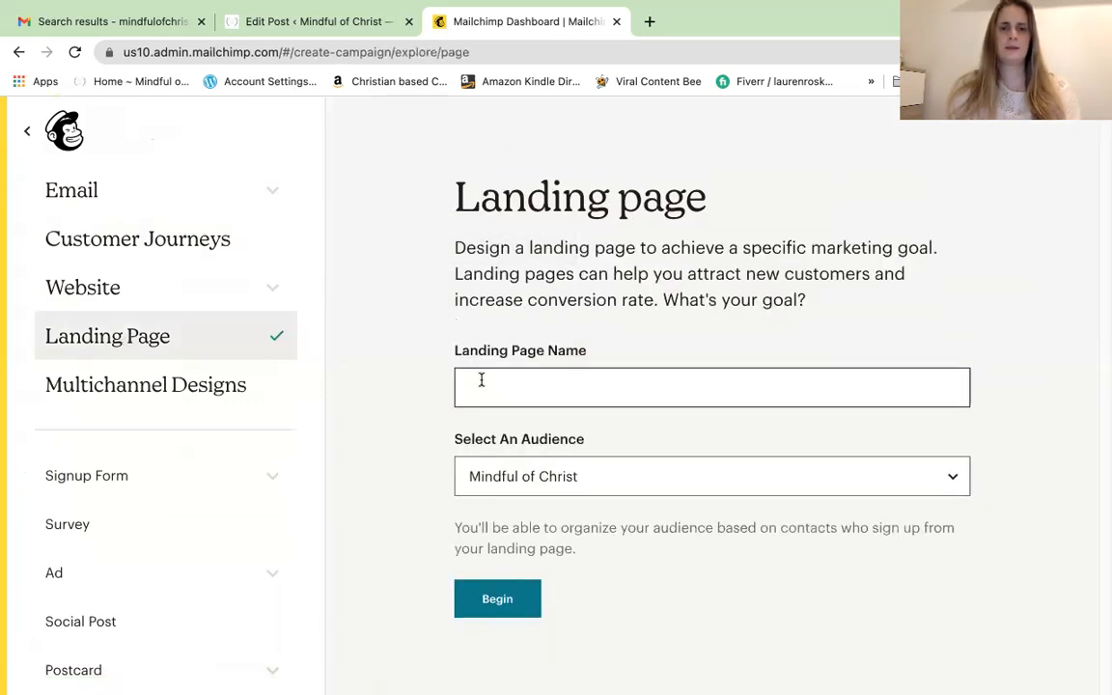
left_click(483, 433)
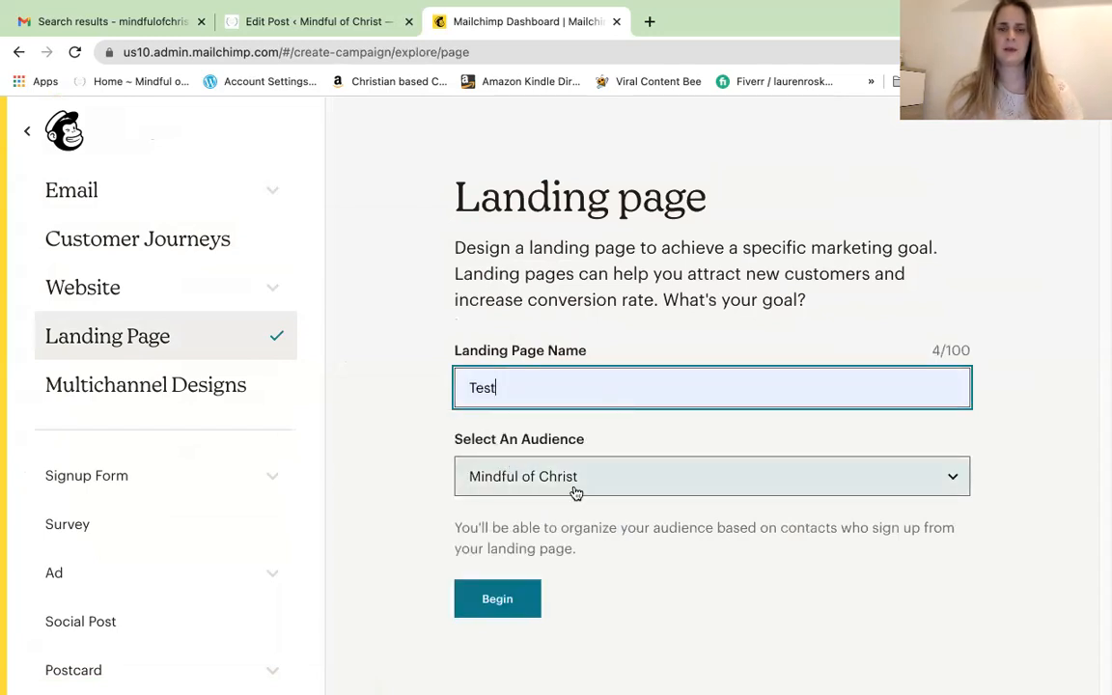
left_click(949, 476)
left_click(949, 476)
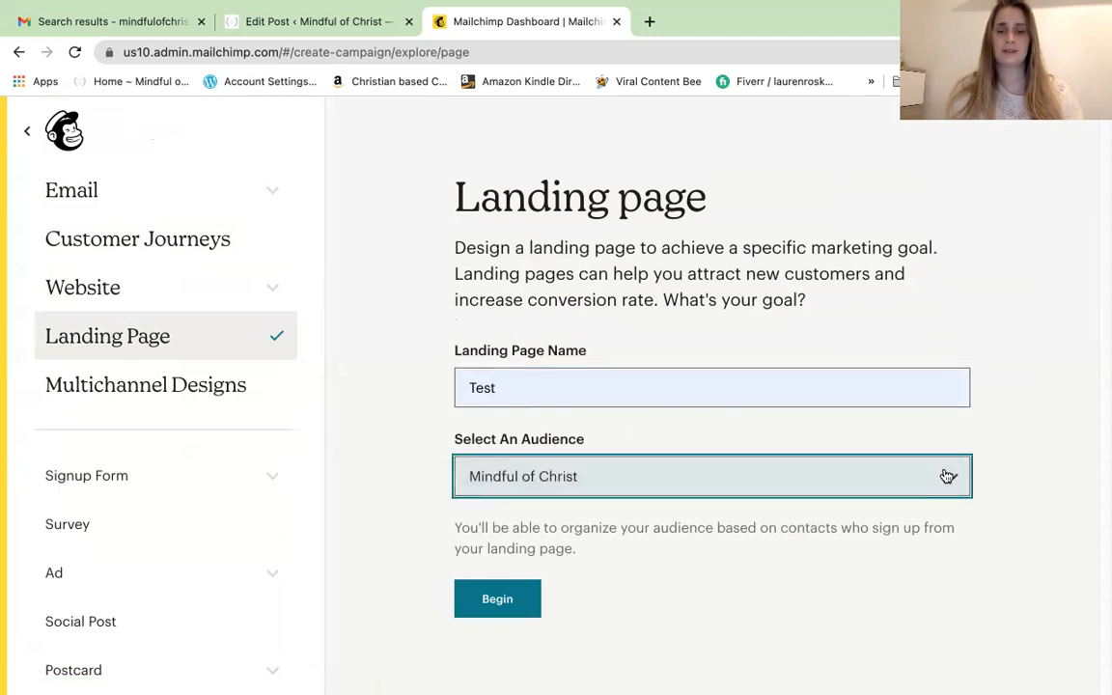
left_click(496, 605)
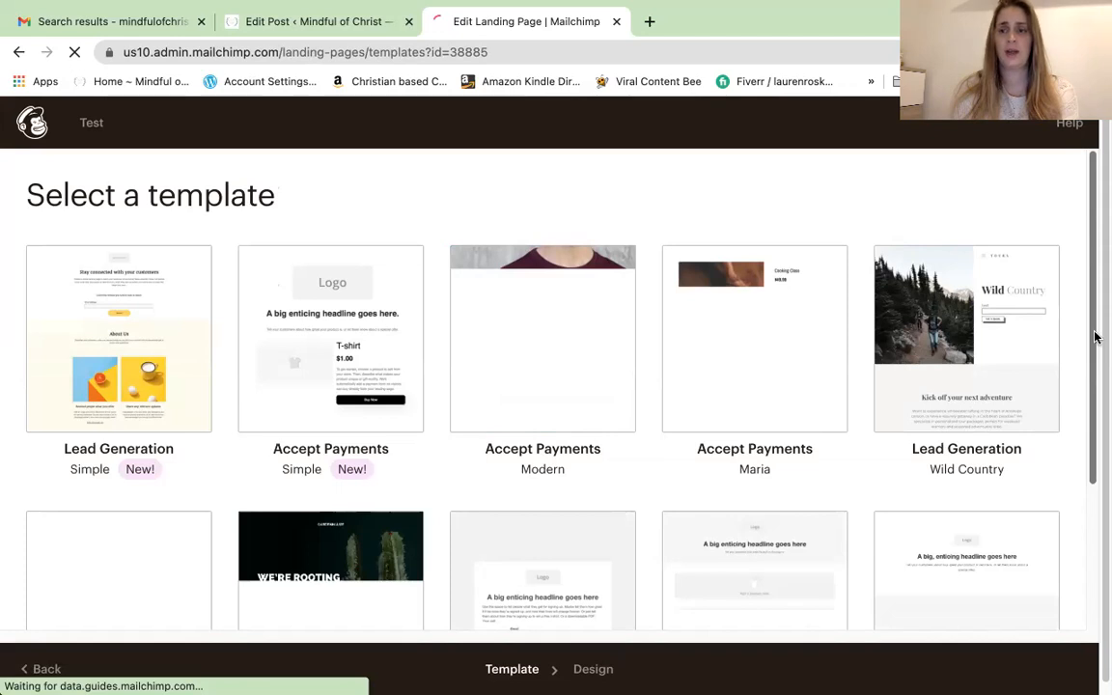
Browse the template gallery and choose the Simple Lead Generation template
left_click_drag(1095, 367, 1095, 477)
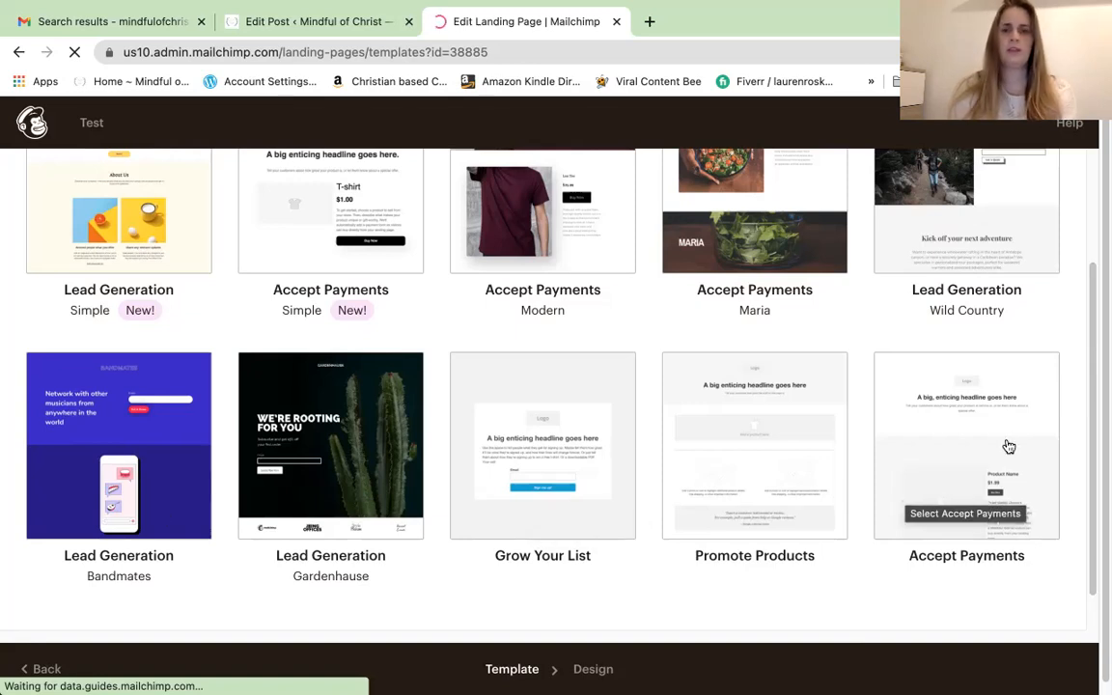
left_click_drag(1092, 447, 1097, 323)
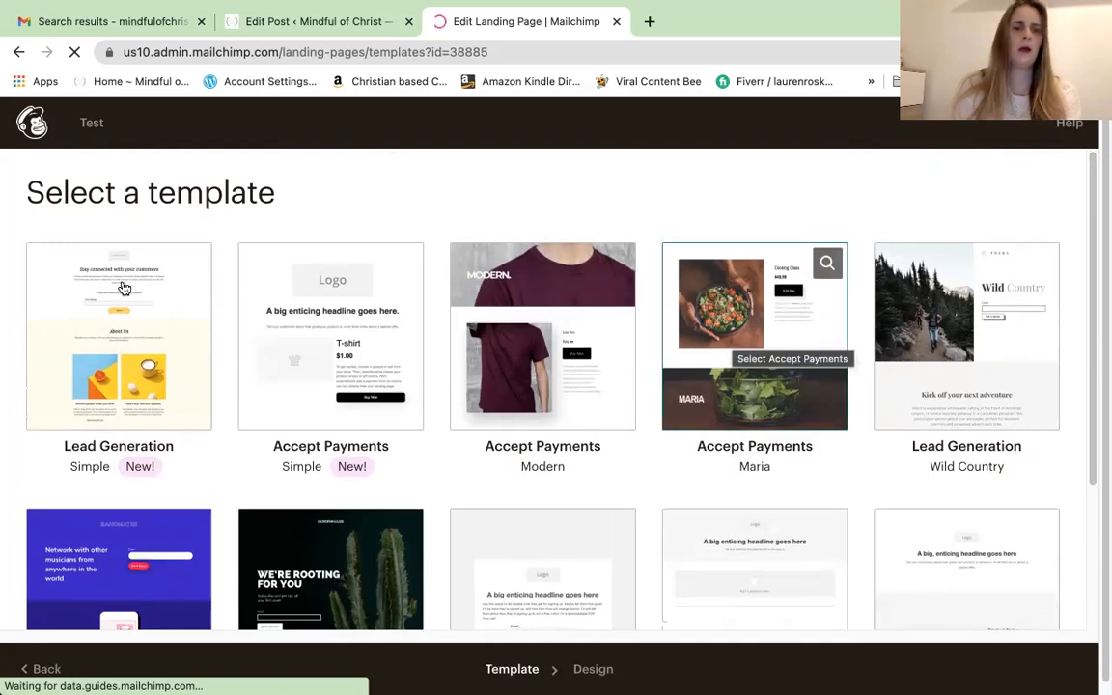
left_click(180, 300)
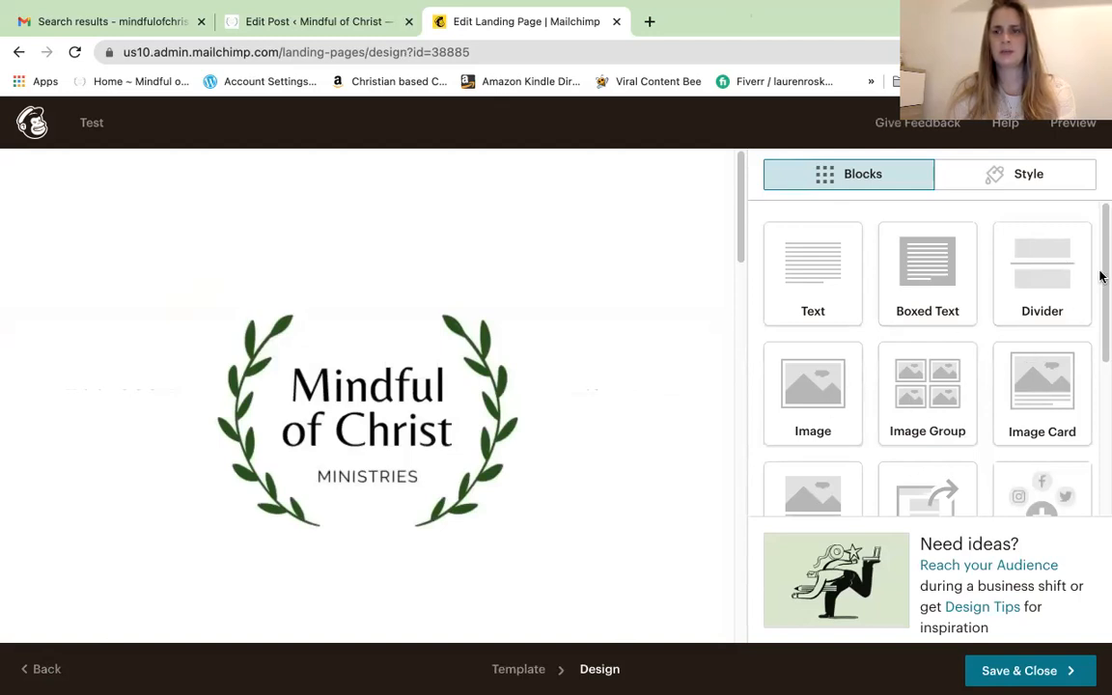
Add a Payment block to the page and shrink the logo to about 80% display size
left_click_drag(1100, 273, 1100, 448)
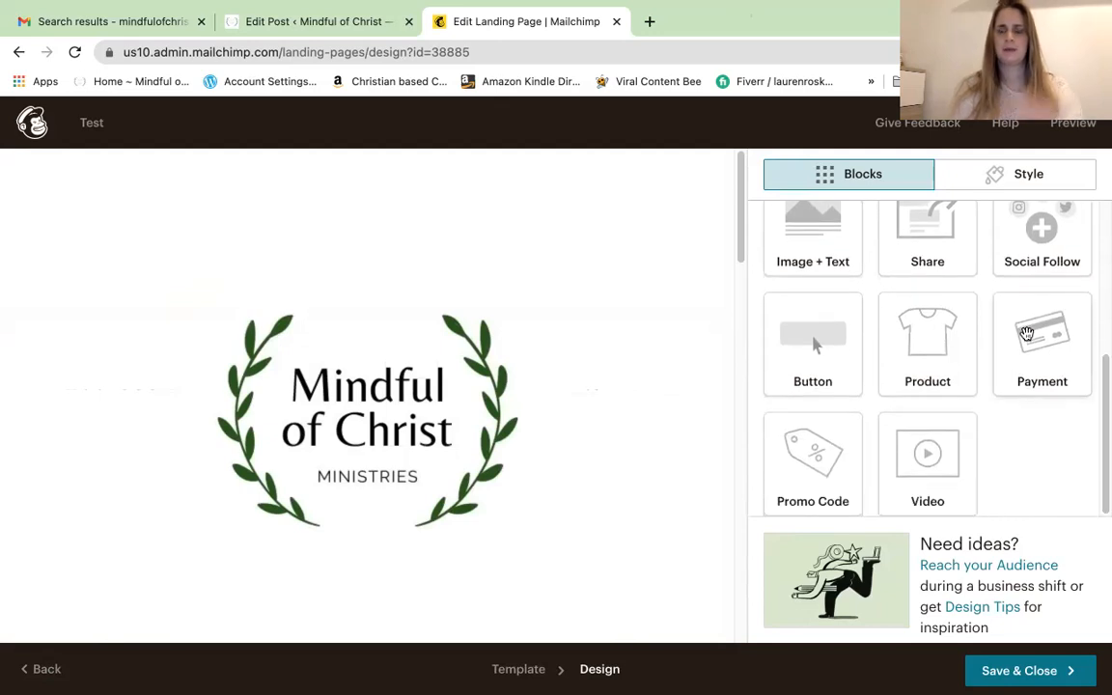
left_click_drag(1028, 334, 971, 273)
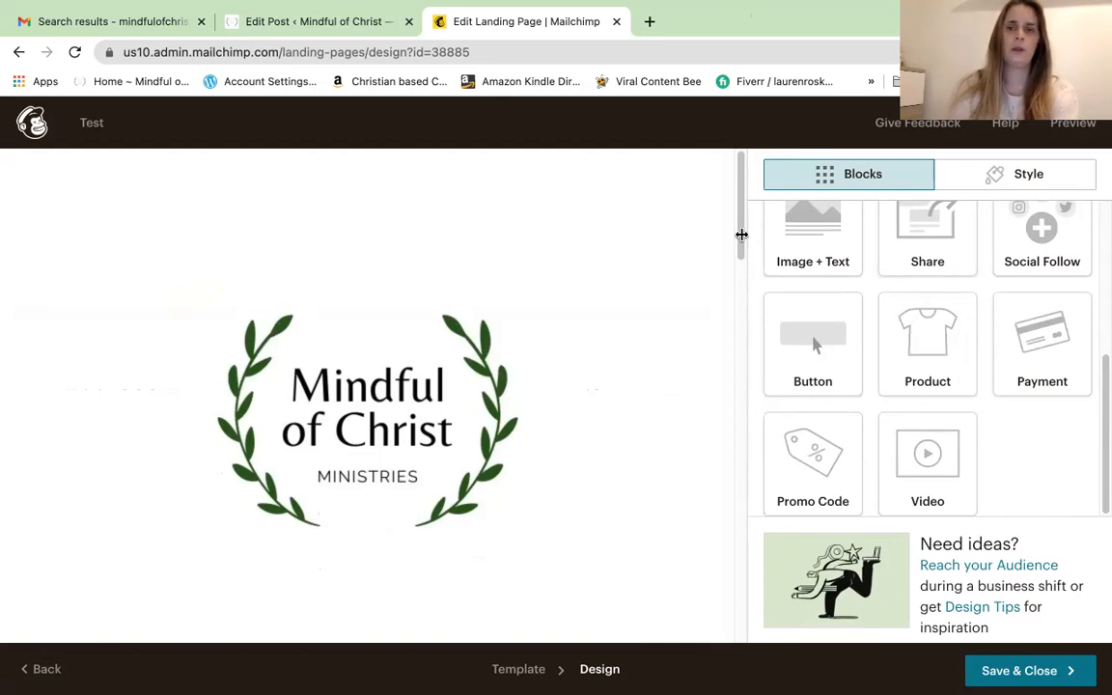
left_click_drag(741, 240, 739, 265)
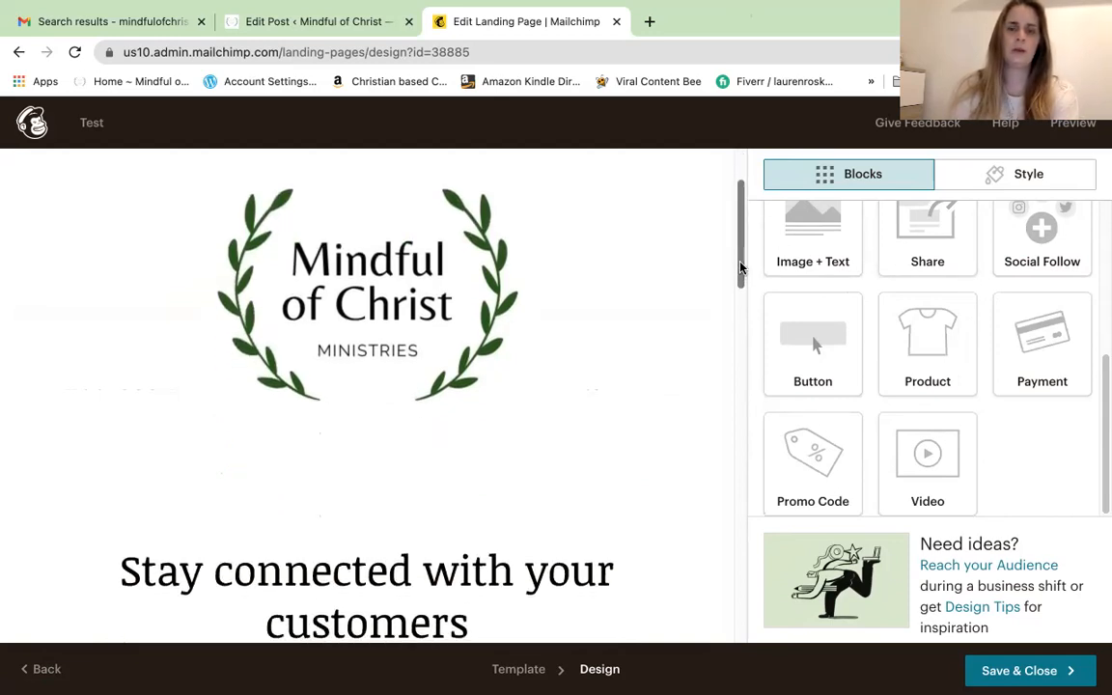
left_click(529, 288)
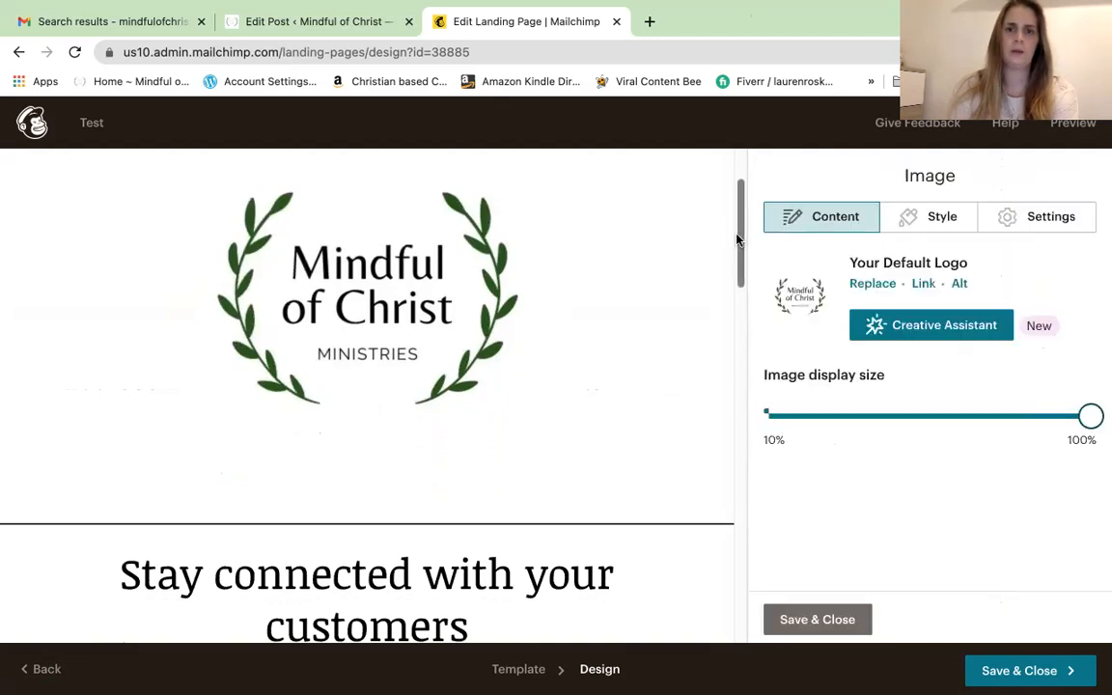
left_click_drag(739, 224, 739, 166)
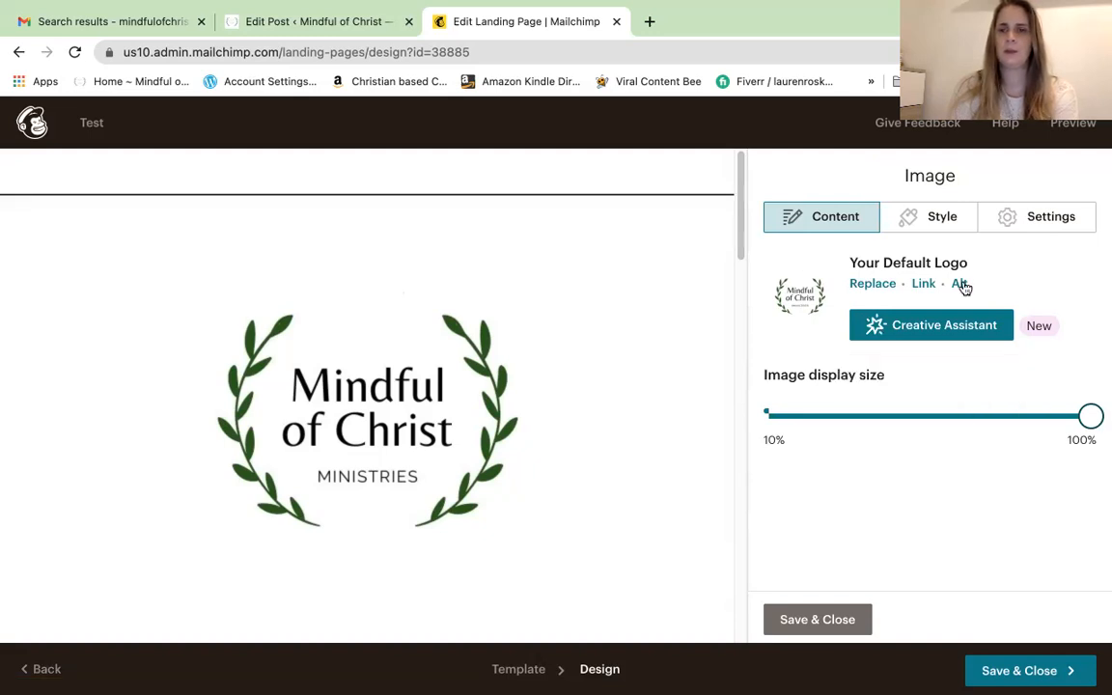
left_click_drag(1089, 419, 1003, 421)
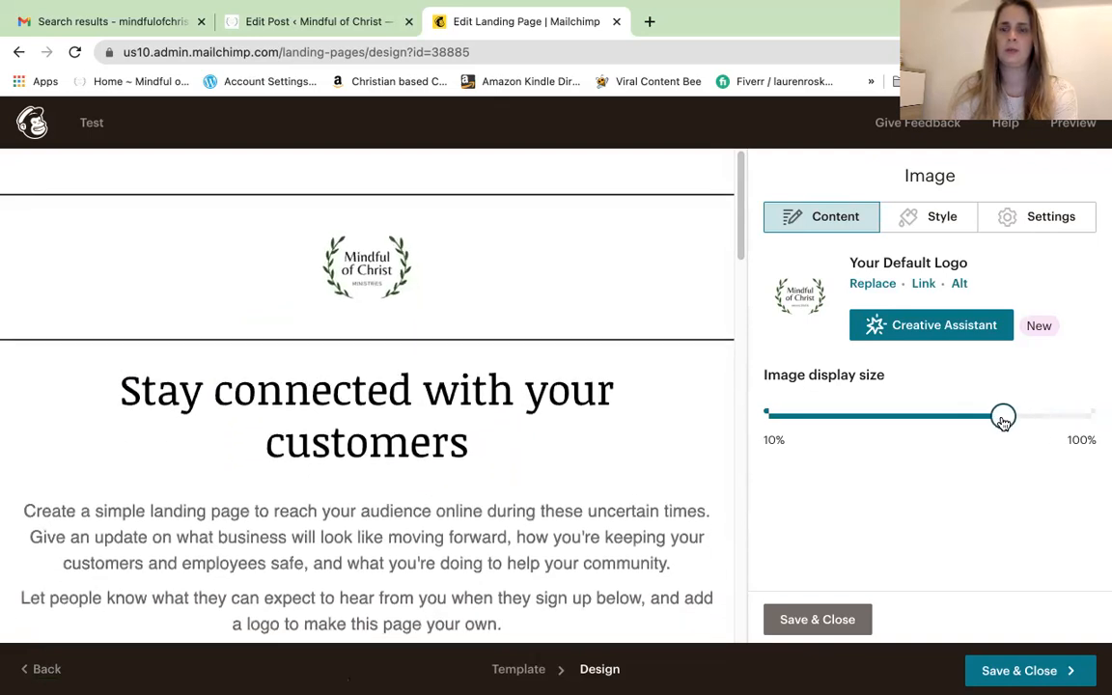
Replace the logo with the Mindful of Christ image MoC Logo.jpg from Content Studio
left_click(875, 287)
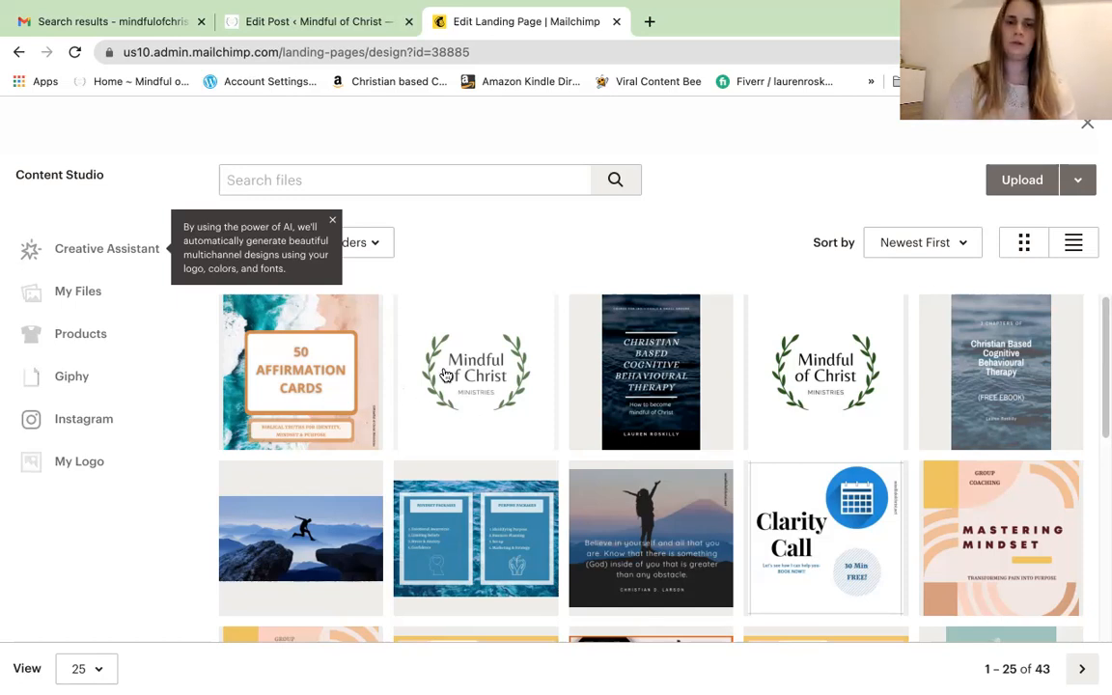
left_click(448, 316)
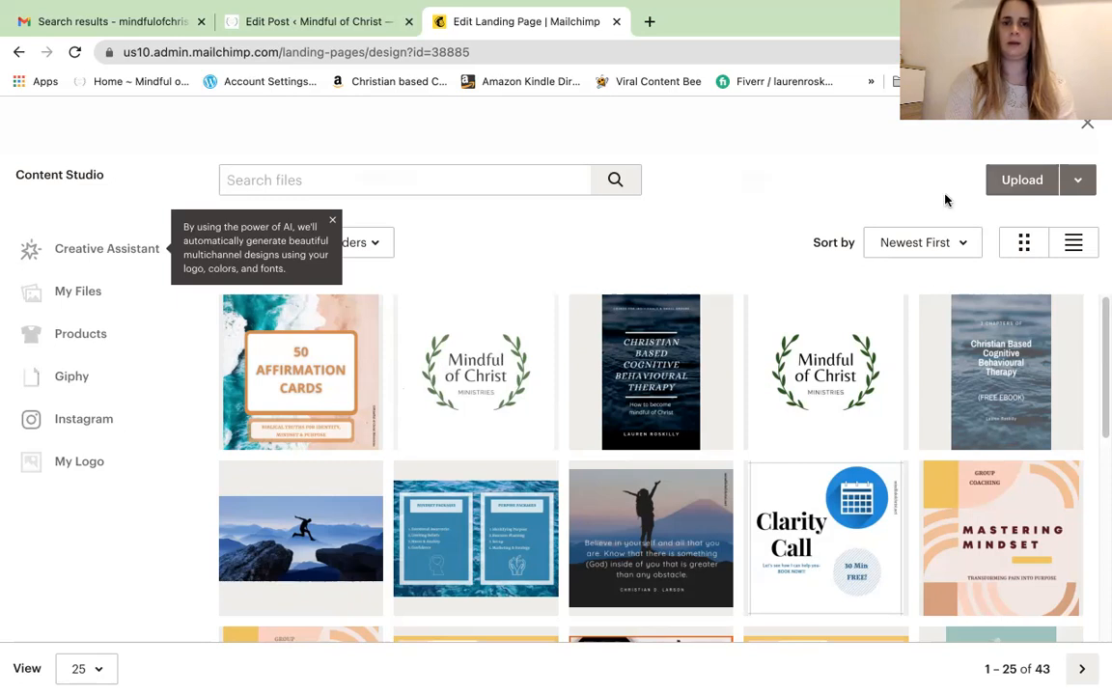
left_click(1059, 180)
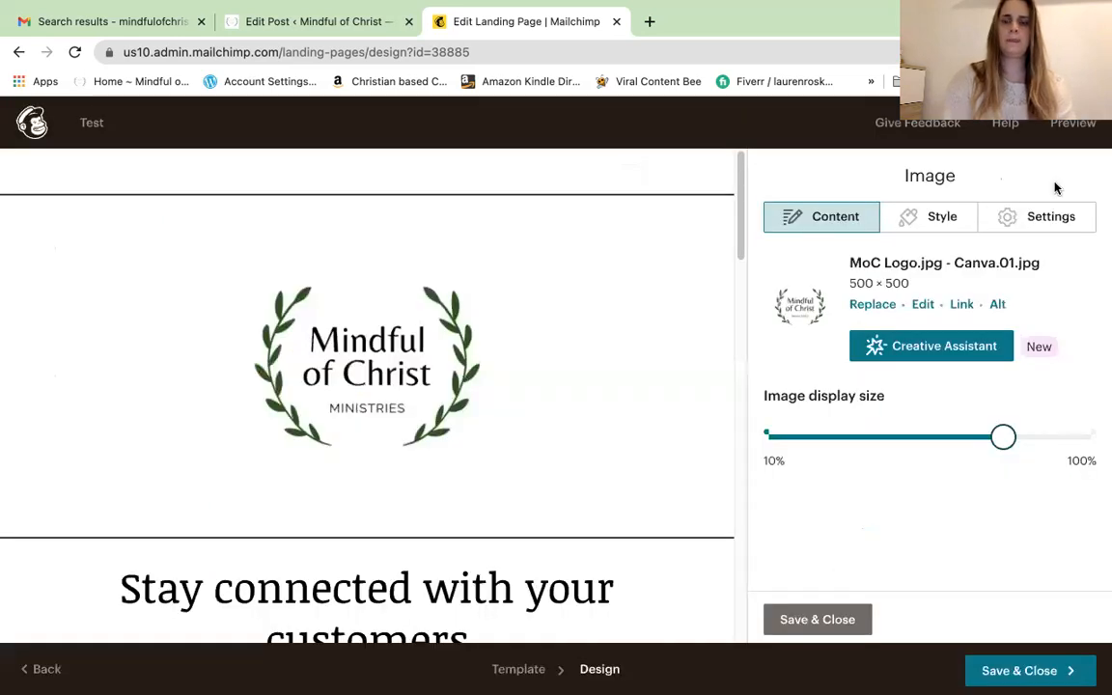
Reopen the image library, close it without changes, and shrink the logo slightly more
left_click(875, 308)
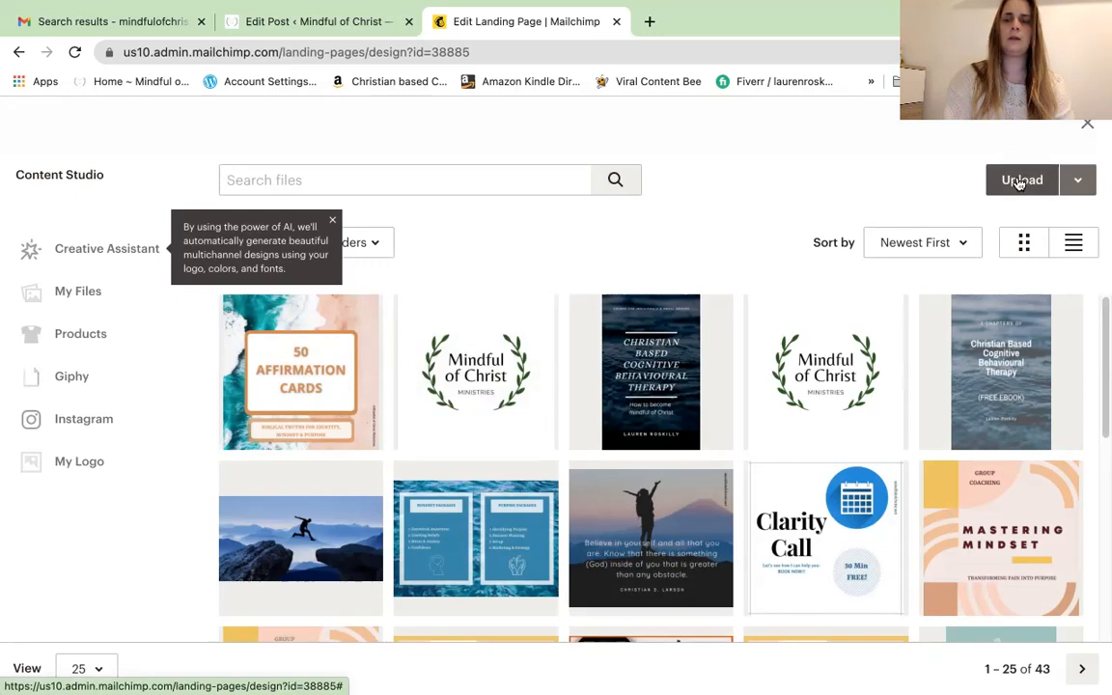
left_click(1016, 184)
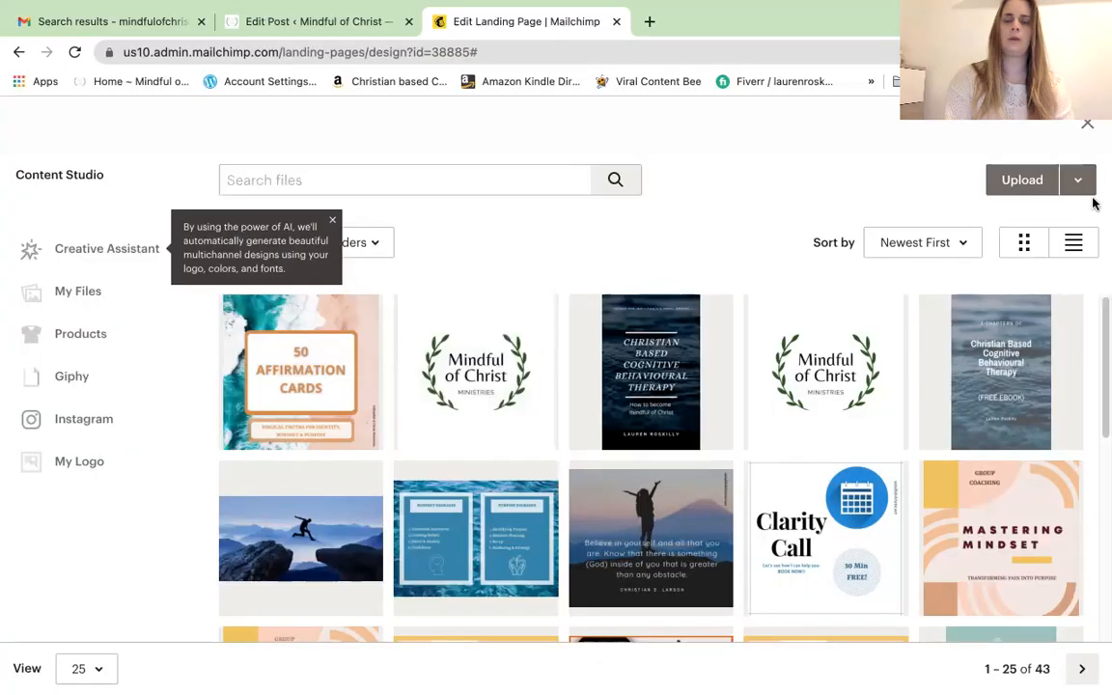
left_click(1088, 124)
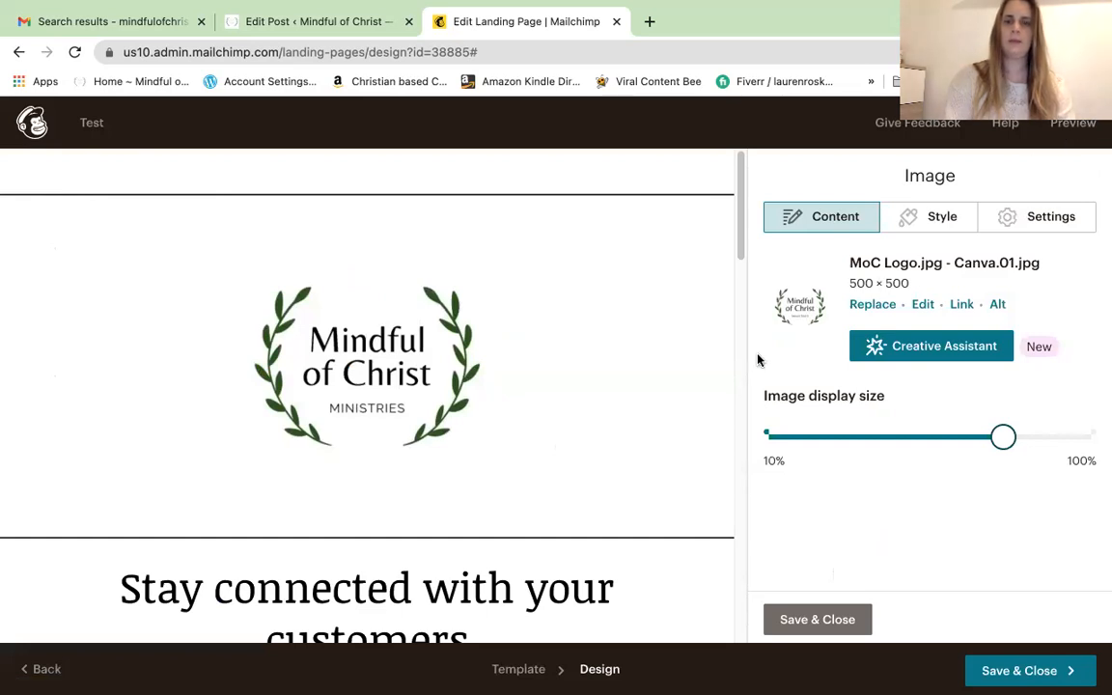
left_click_drag(1003, 438, 977, 439)
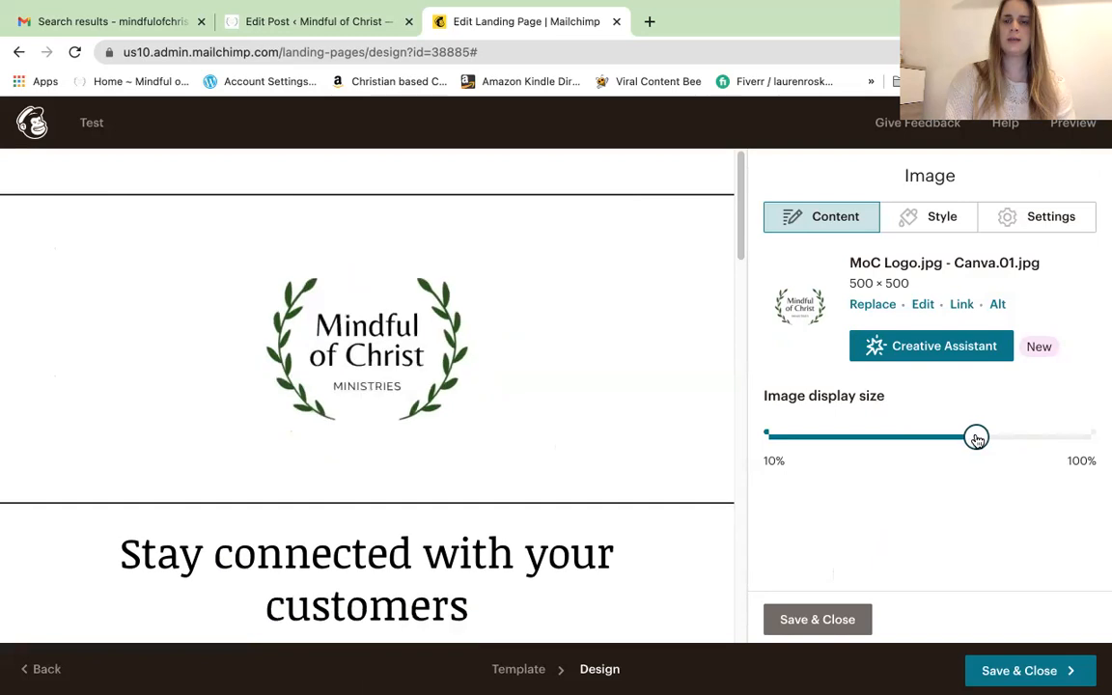
Open the 500 × 500 logo in the image editor and show its Filters options
left_click(923, 307)
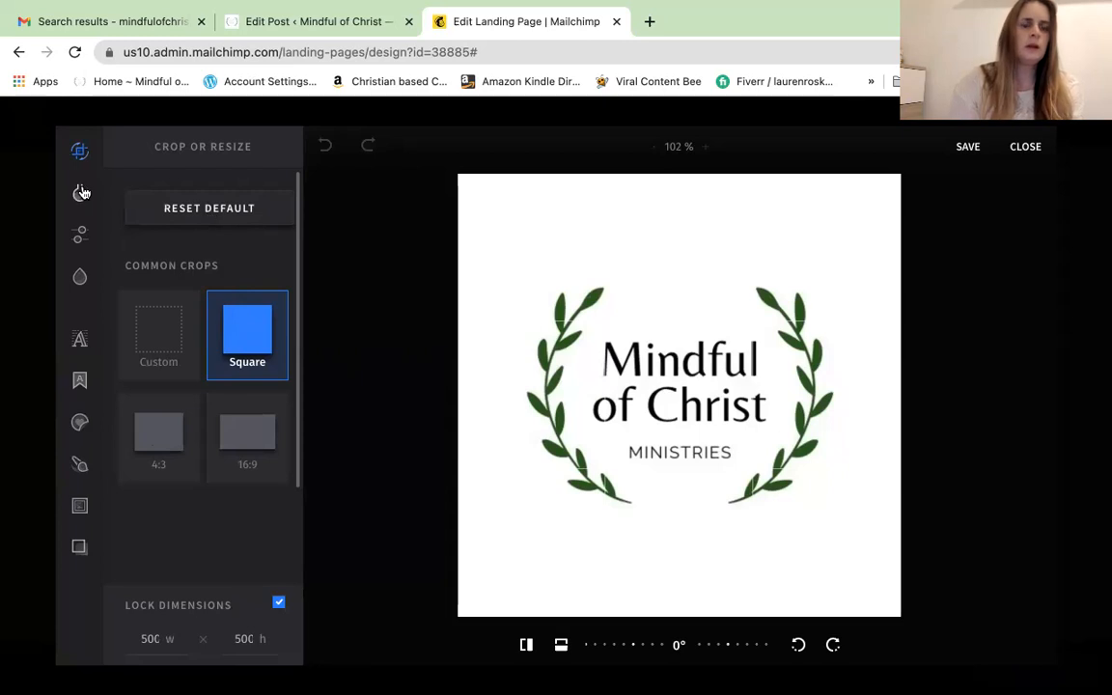
mouse_move(82, 193)
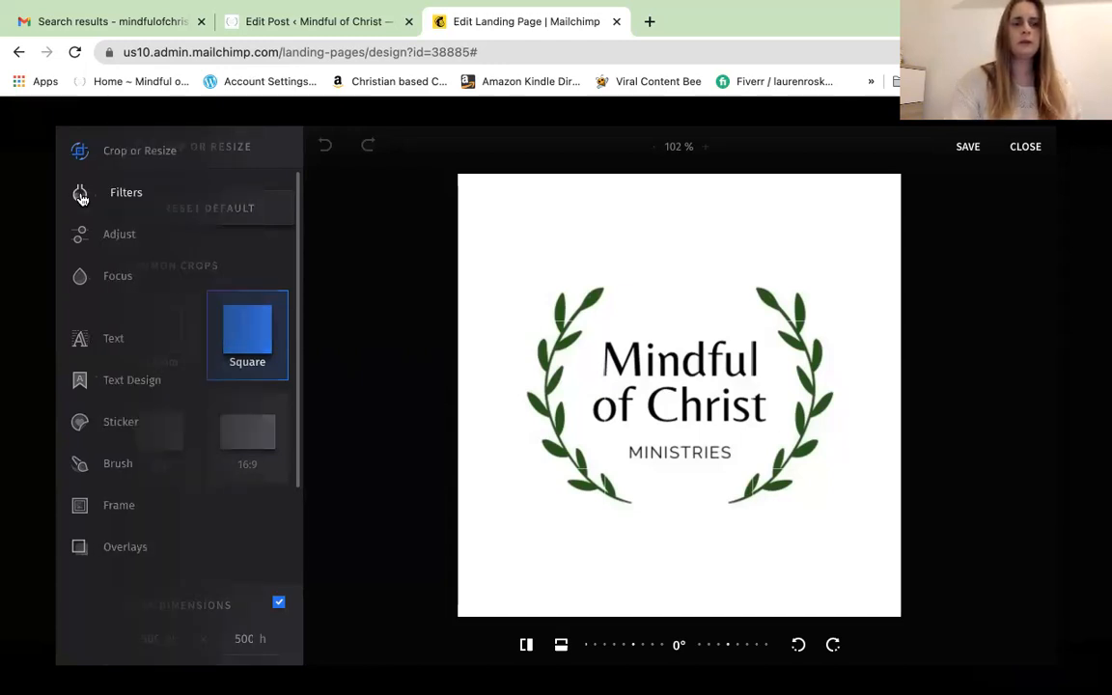
left_click(81, 195)
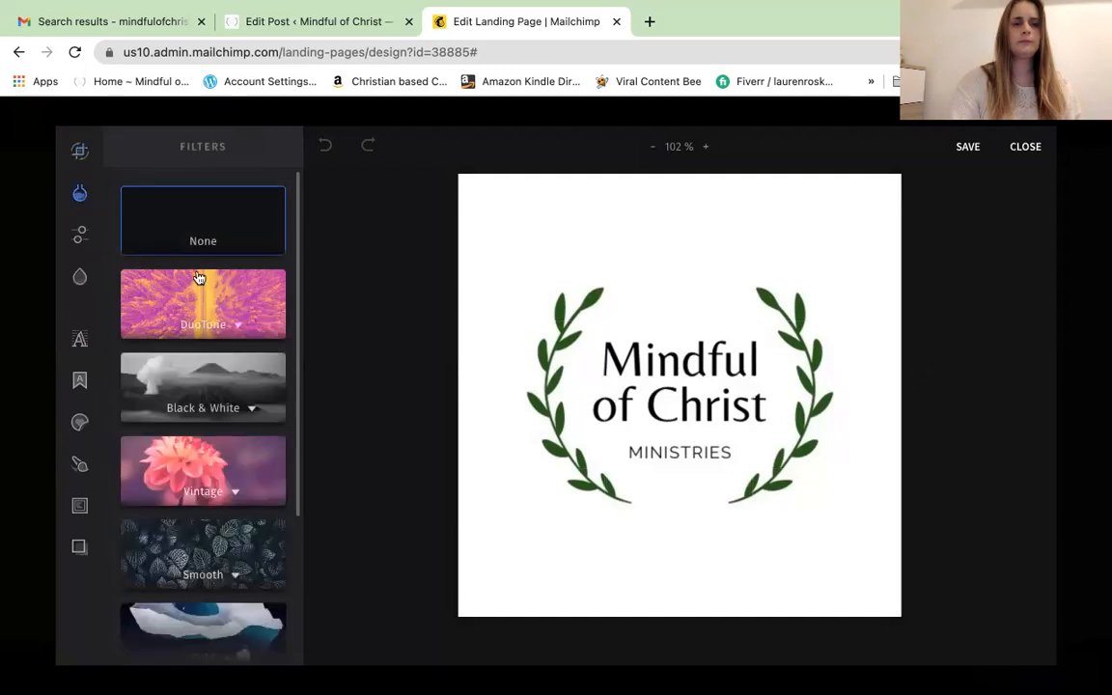
Try the 1920 A.D. Black & White filter on the logo
right_click(198, 386)
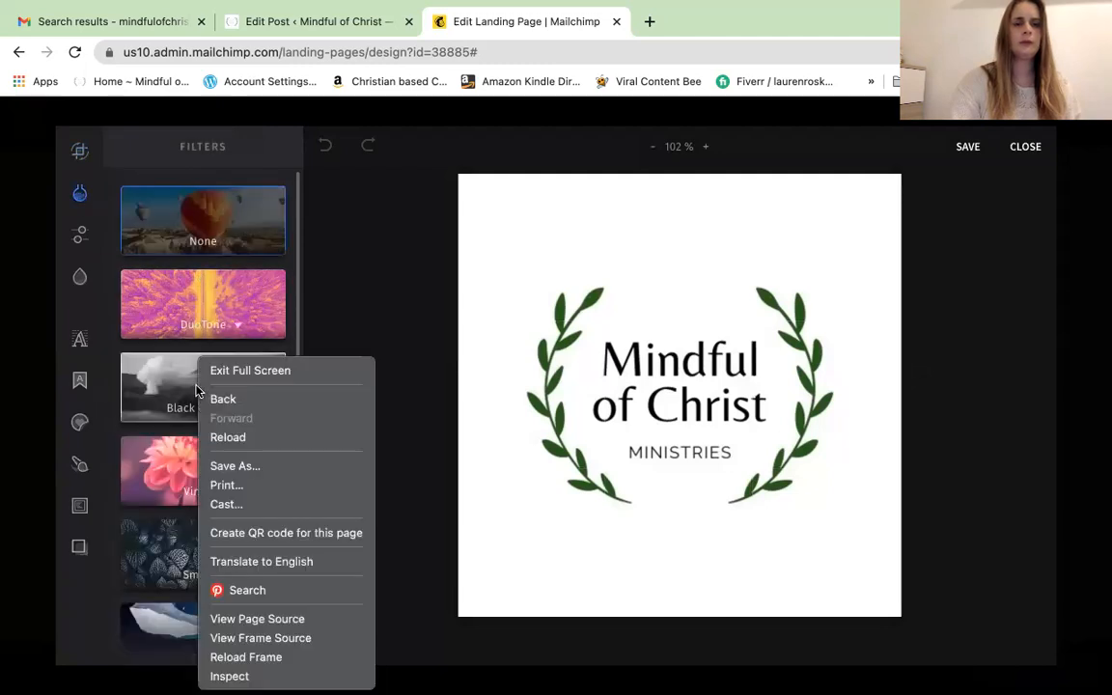
left_click(152, 378)
left_click(153, 380)
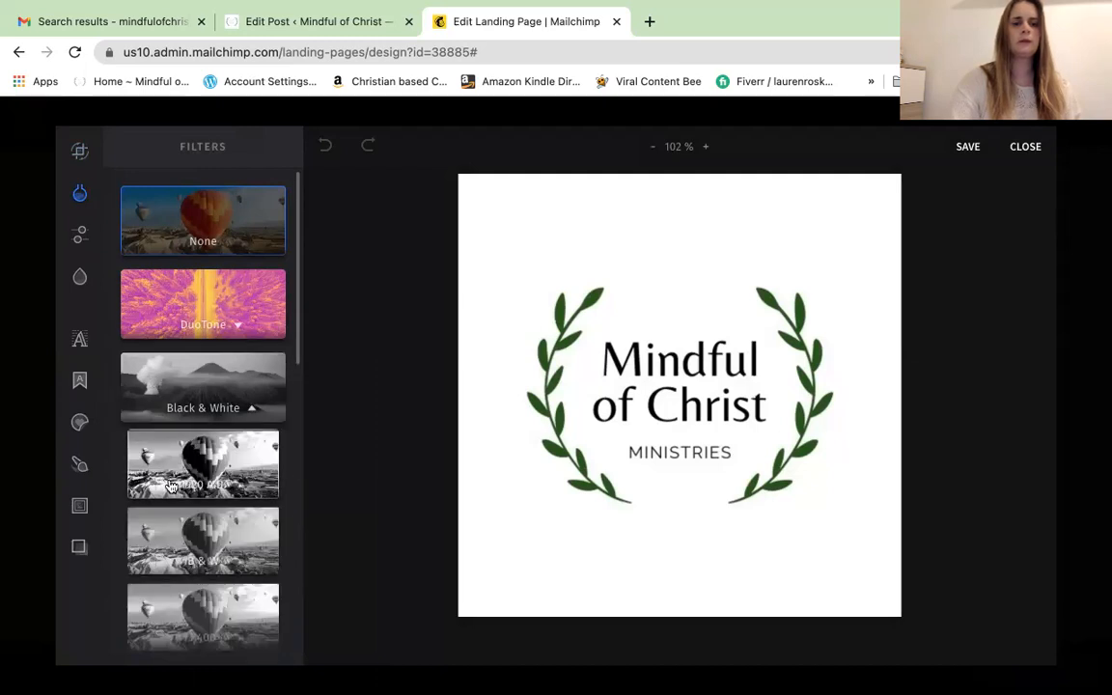
left_click(170, 485)
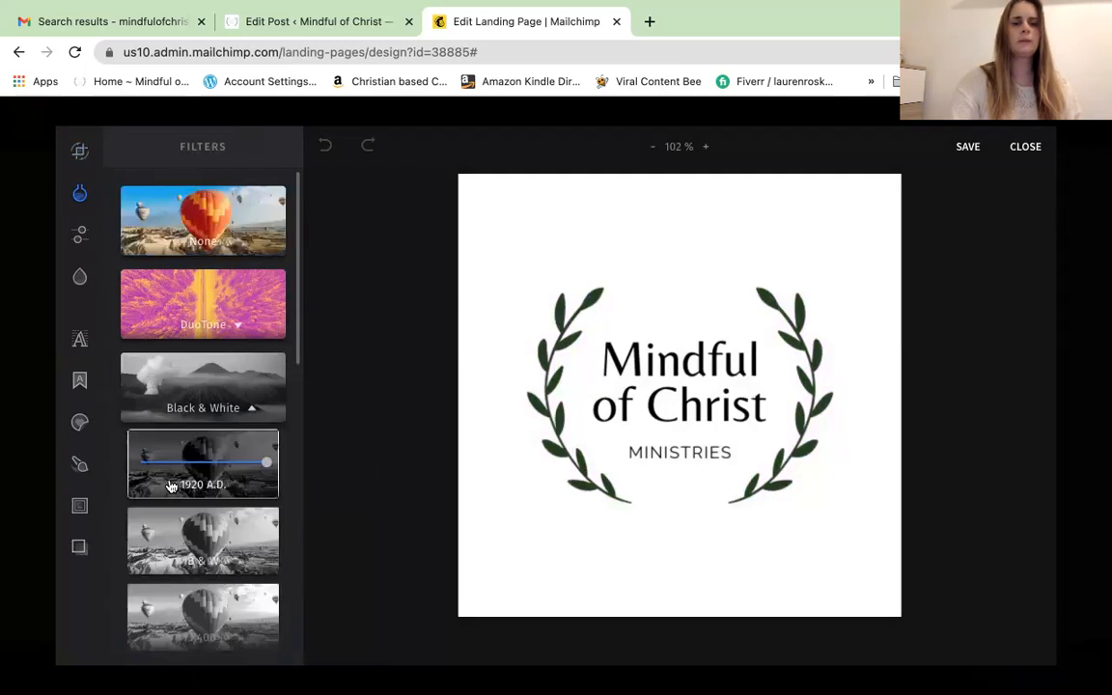
Experiment with the logo's brightness, from maximum back to around zero
mouse_move(80, 237)
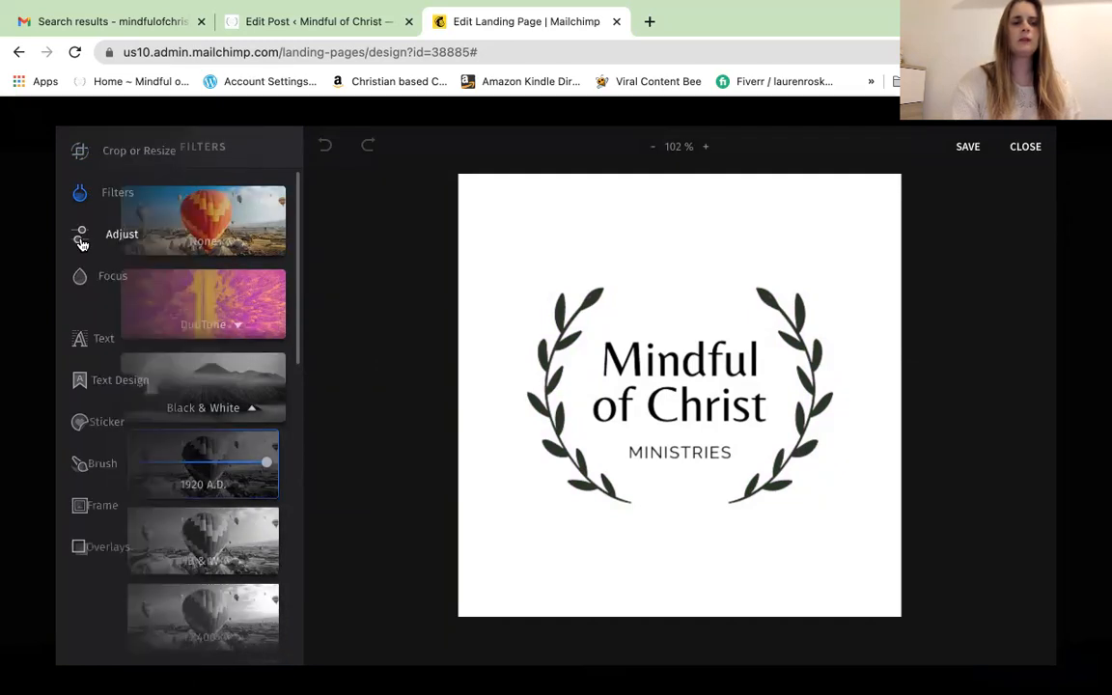
left_click(81, 240)
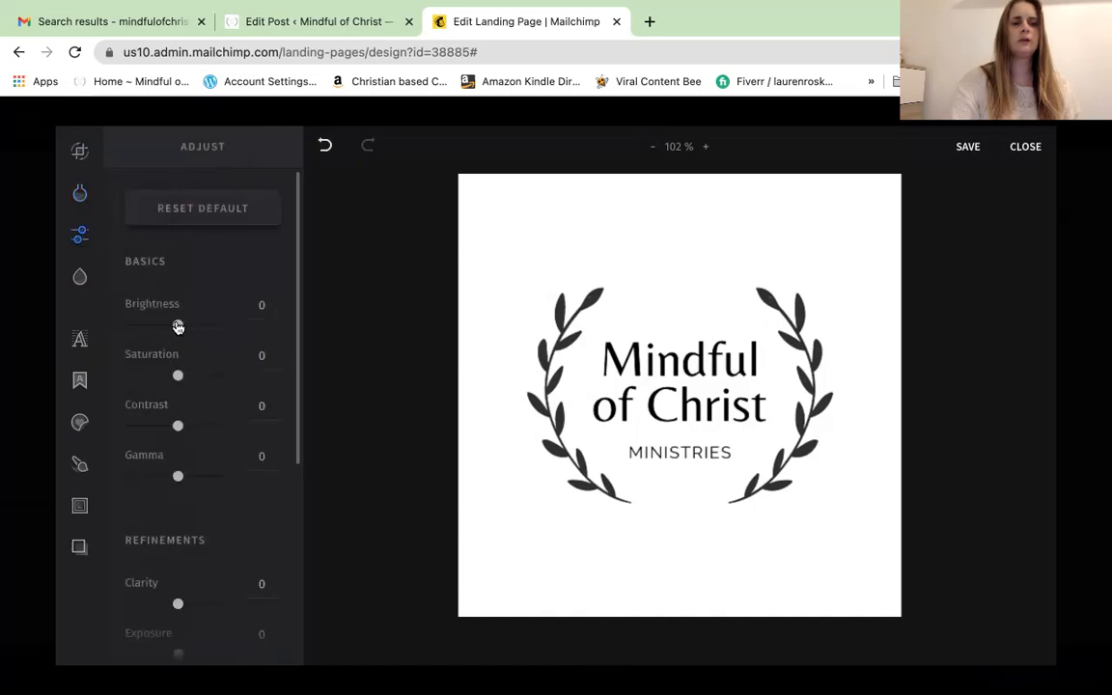
left_click_drag(178, 327, 262, 331)
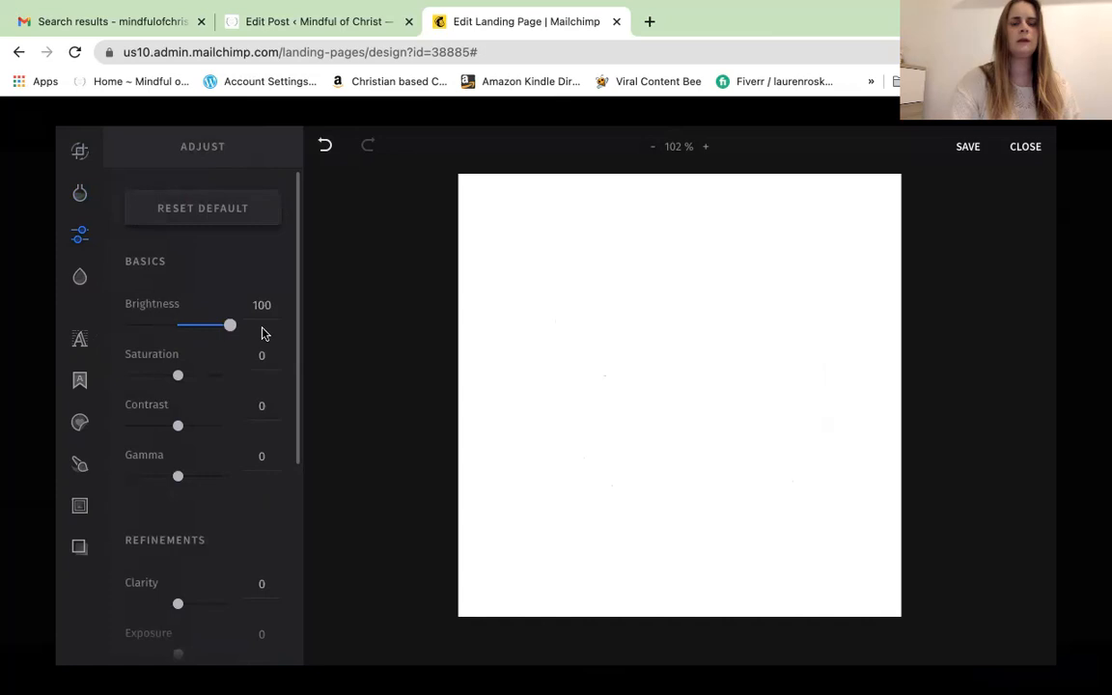
left_click(174, 326)
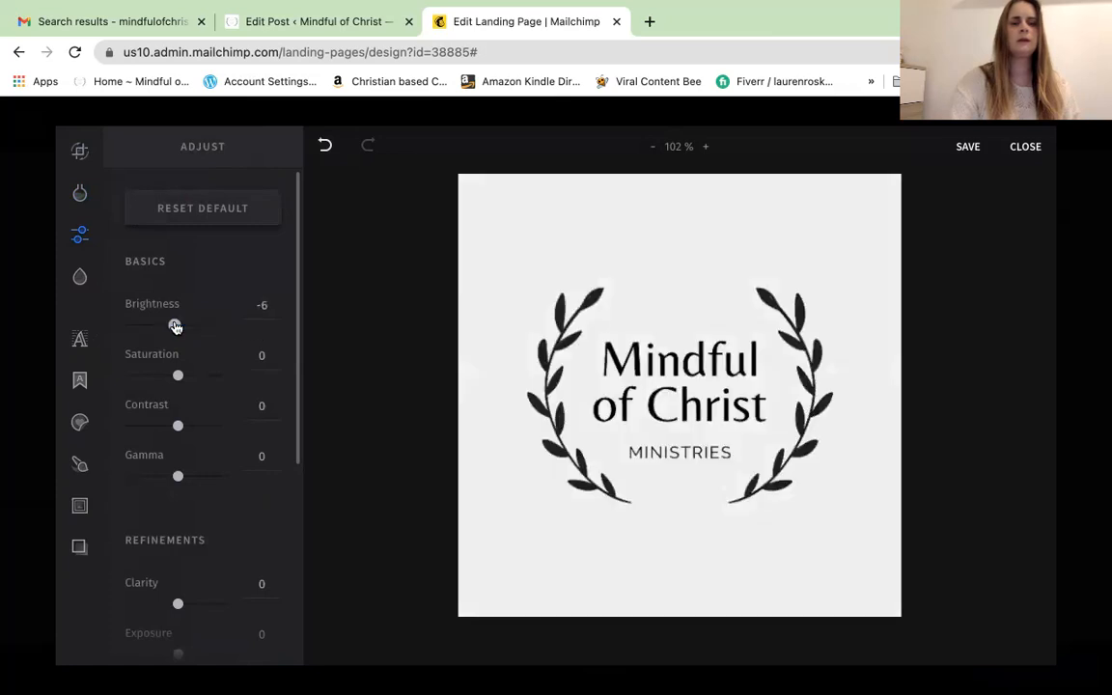
left_click_drag(127, 325, 178, 330)
left_click_drag(178, 330, 178, 330)
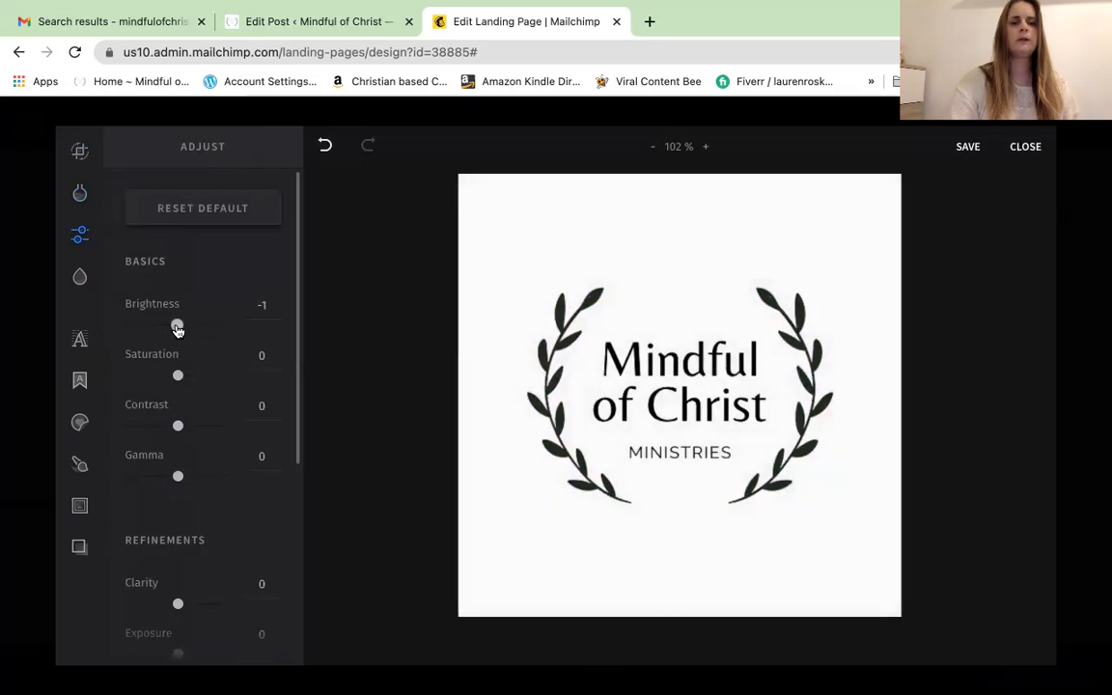
mouse_move(80, 343)
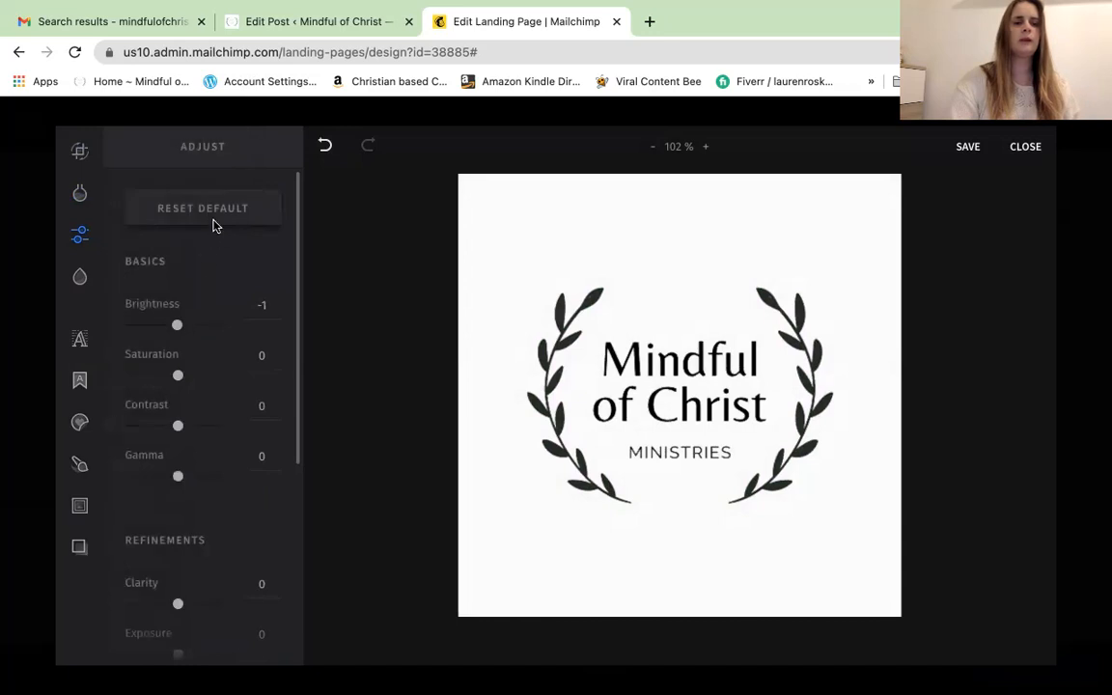
Reset the image adjustments to default, close the editor, and open the logo's link dialog
left_click(219, 213)
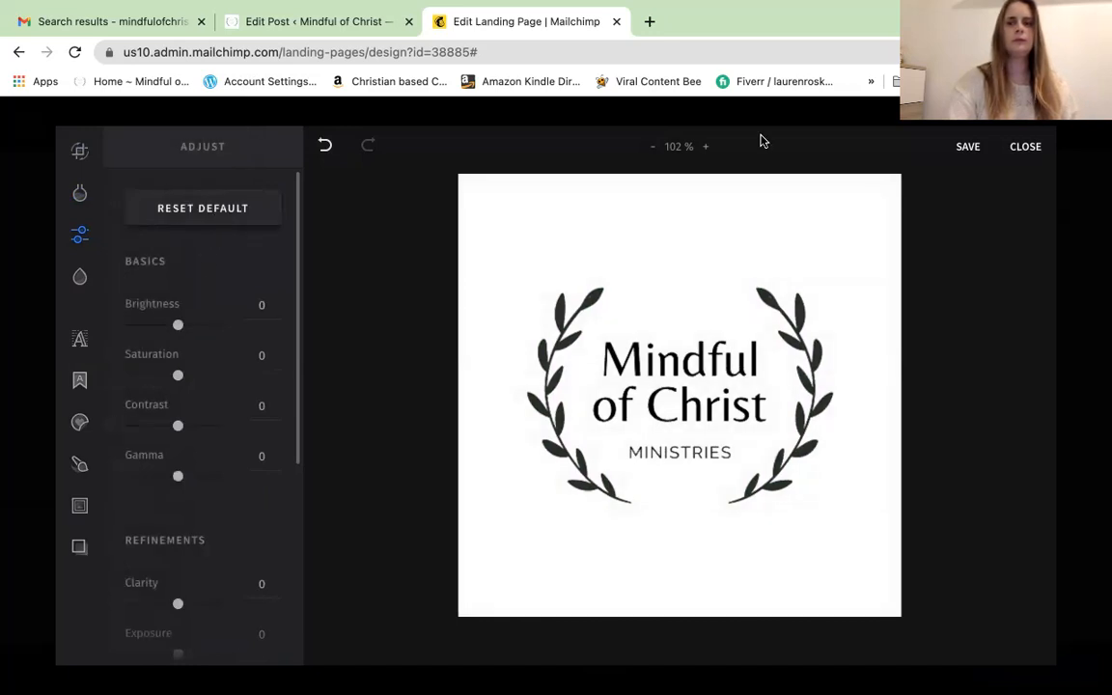
left_click(1026, 148)
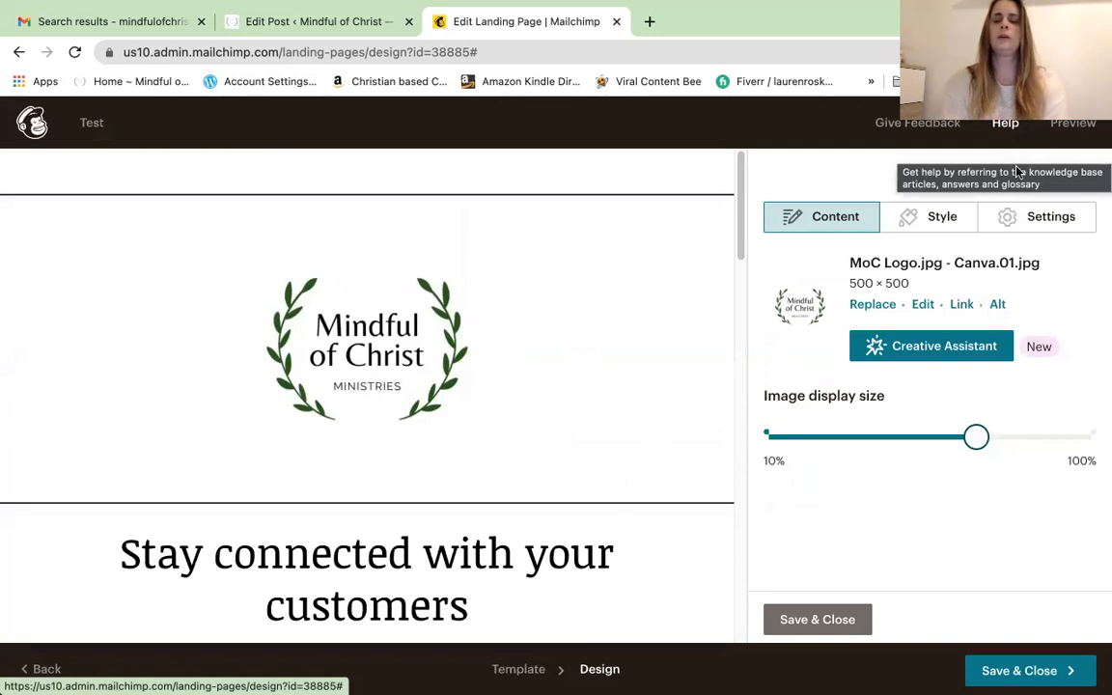
left_click(962, 305)
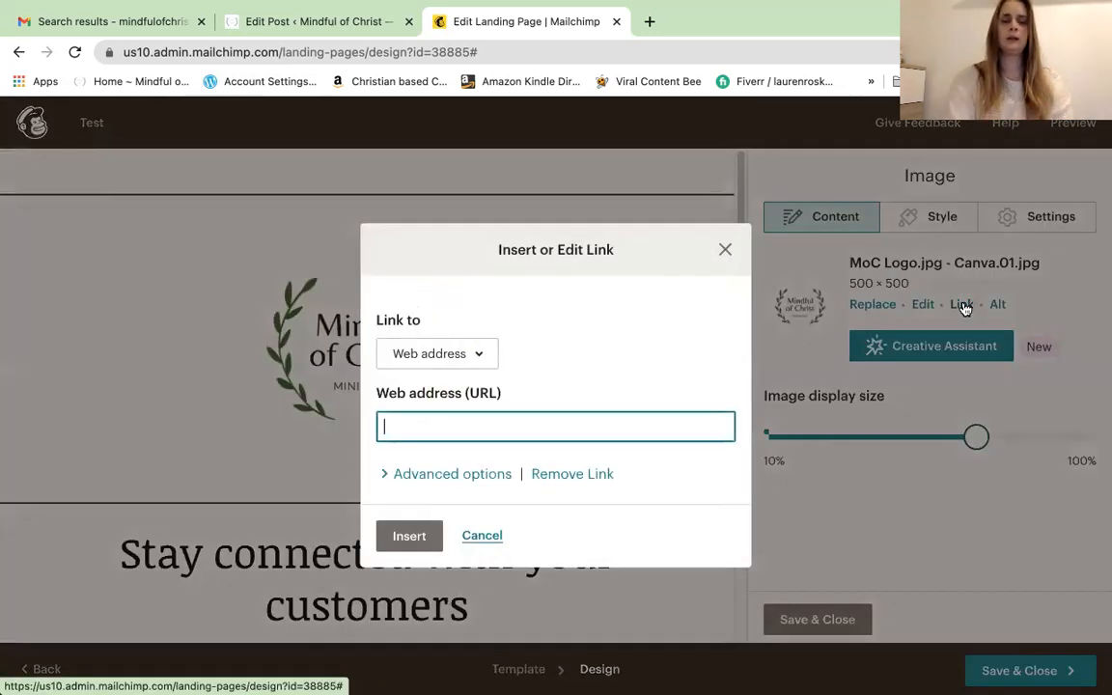
left_click(479, 356)
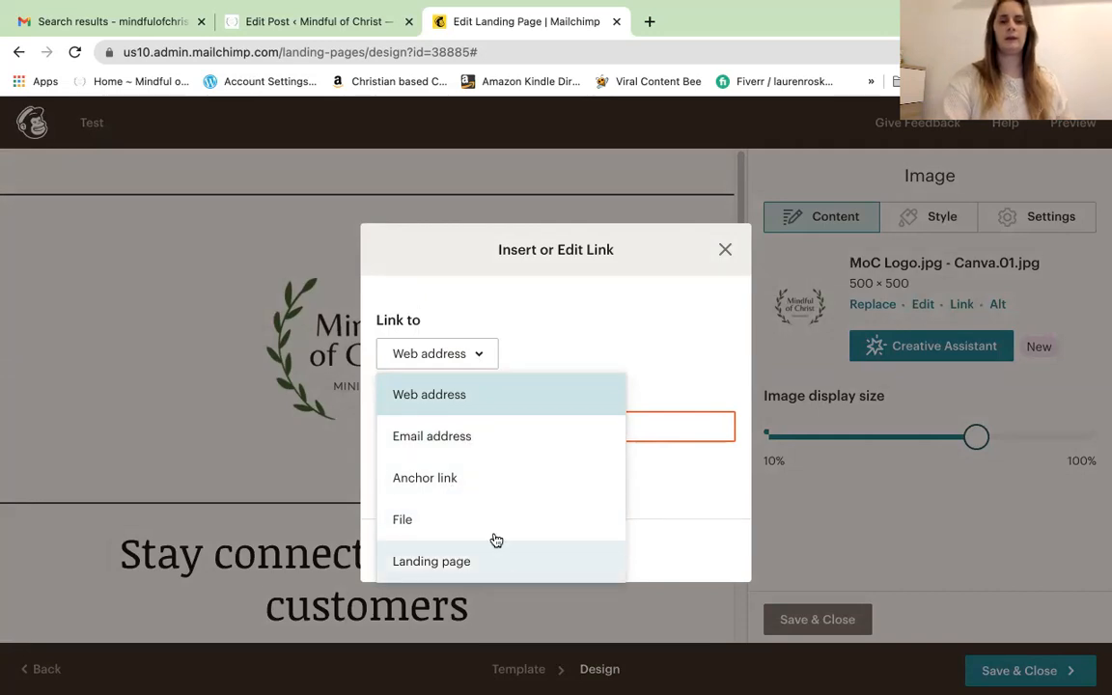
left_click(492, 399)
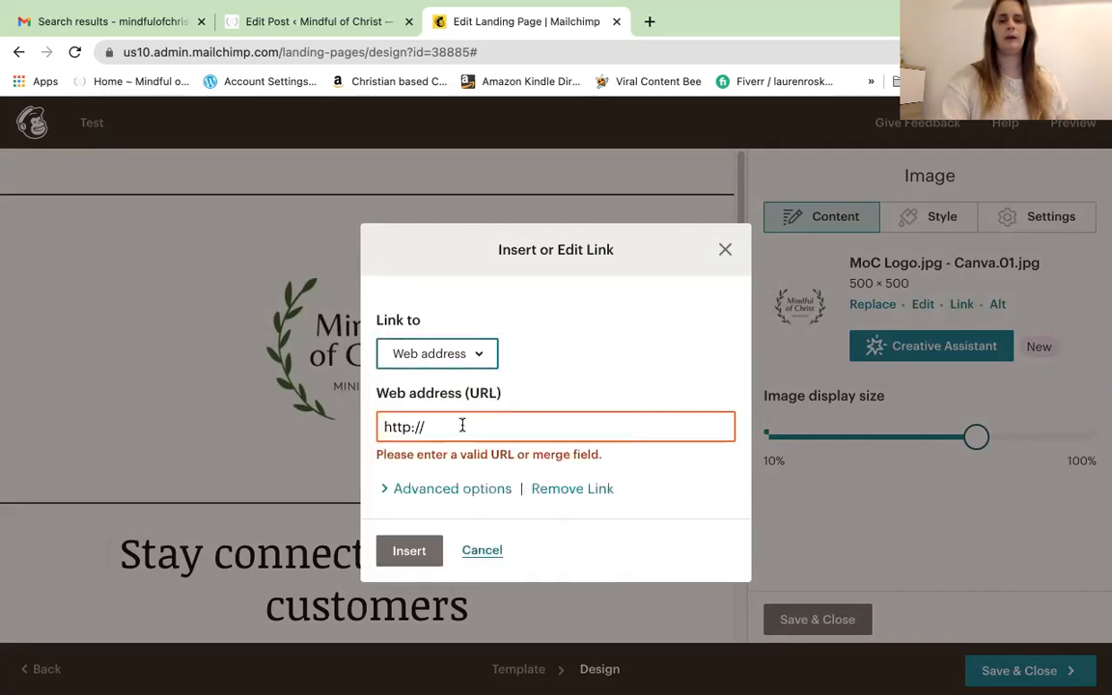
left_click(462, 426)
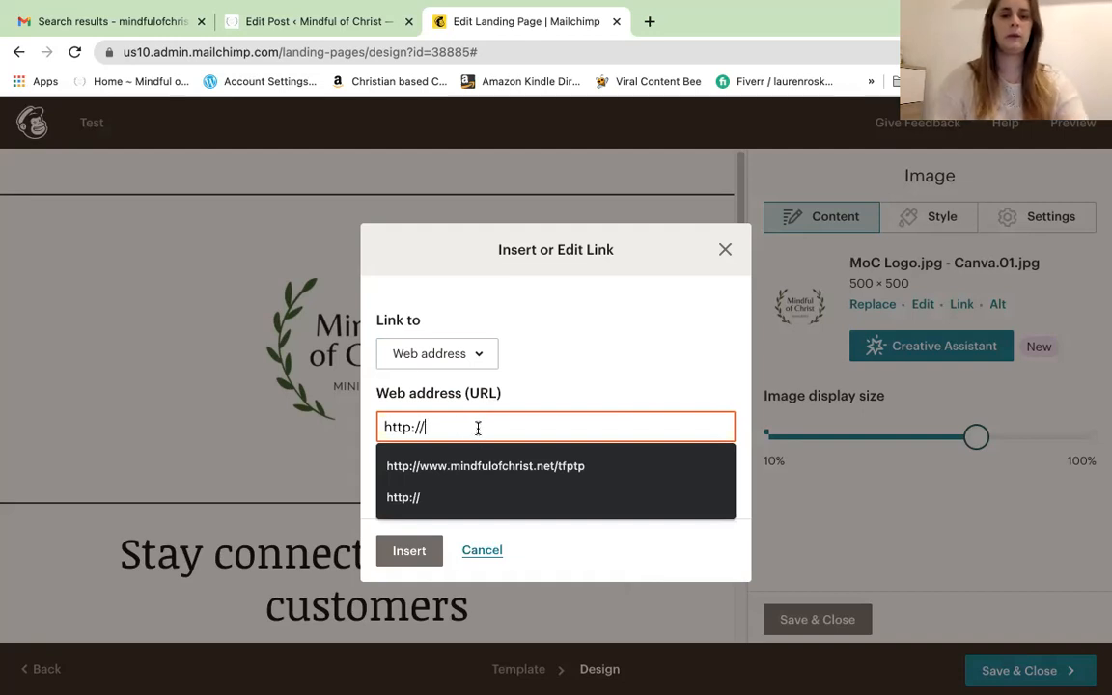
type("WWW.MIND")
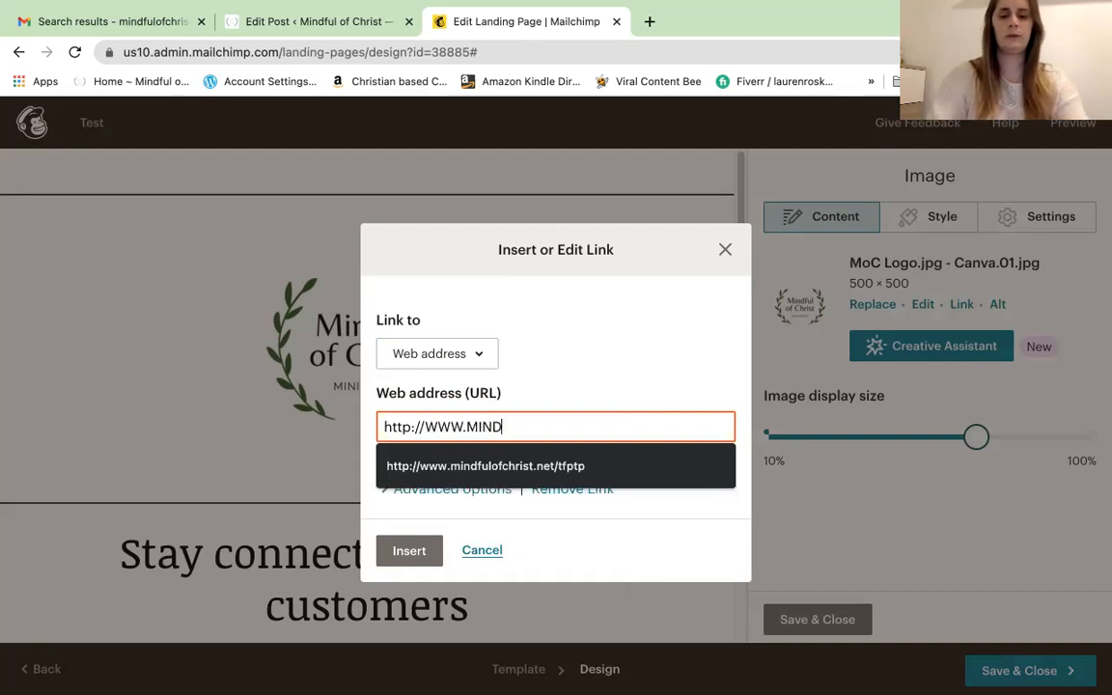
type("FULOFCHRIST")
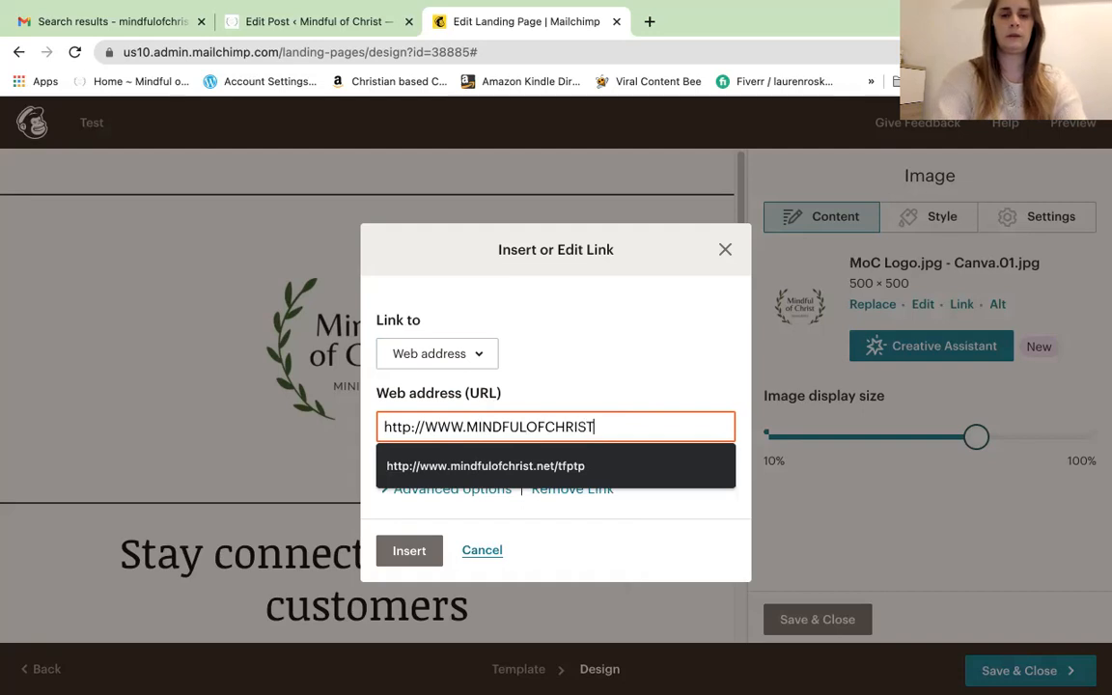
key("BackSpace")
key("BackSpace")
key("BackSpace")
key("BackSpace")
key("BackSpace")
key("BackSpace")
key("BackSpace")
key("BackSpace")
key("BackSpace")
key("BackSpace")
key("BackSpace")
key("BackSpace")
key("BackSpace")
key("BackSpace")
key("BackSpace")
key("BackSpace")
key("BackSpace")
key("BackSpace")
key("BackSpace")
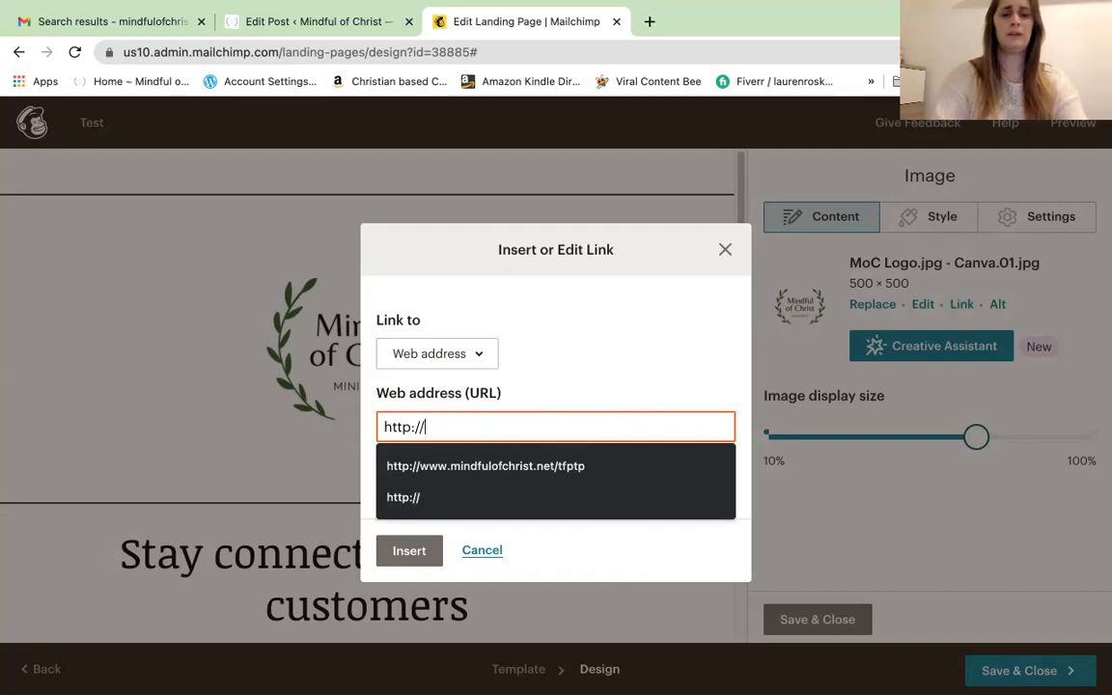
type("www.")
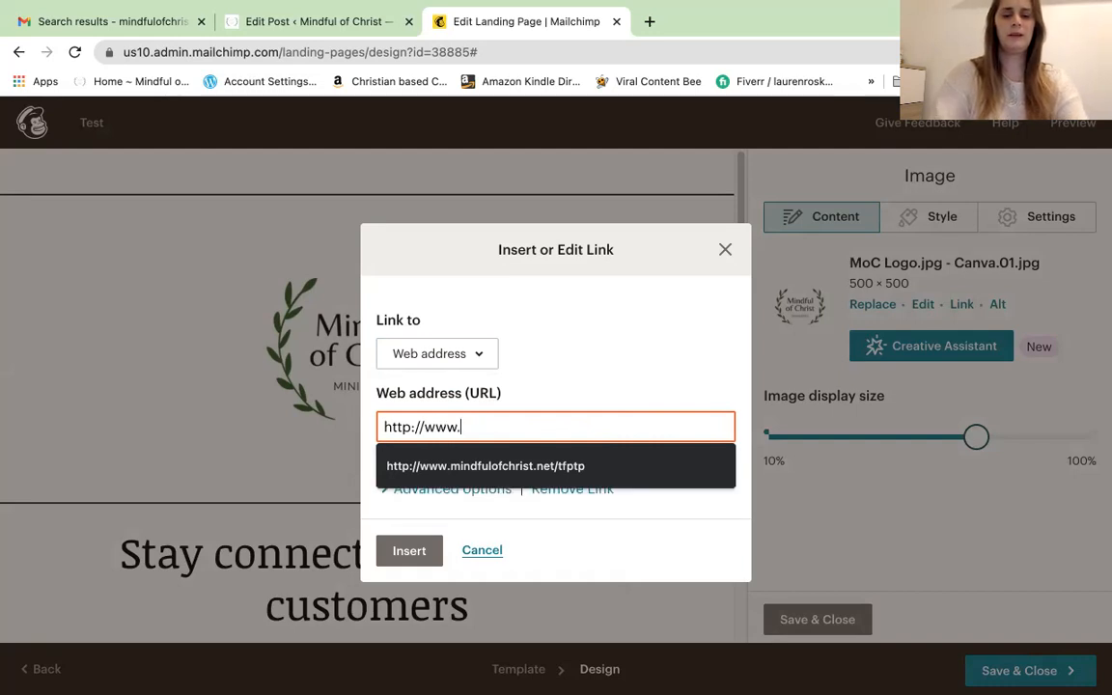
type("mindfulof")
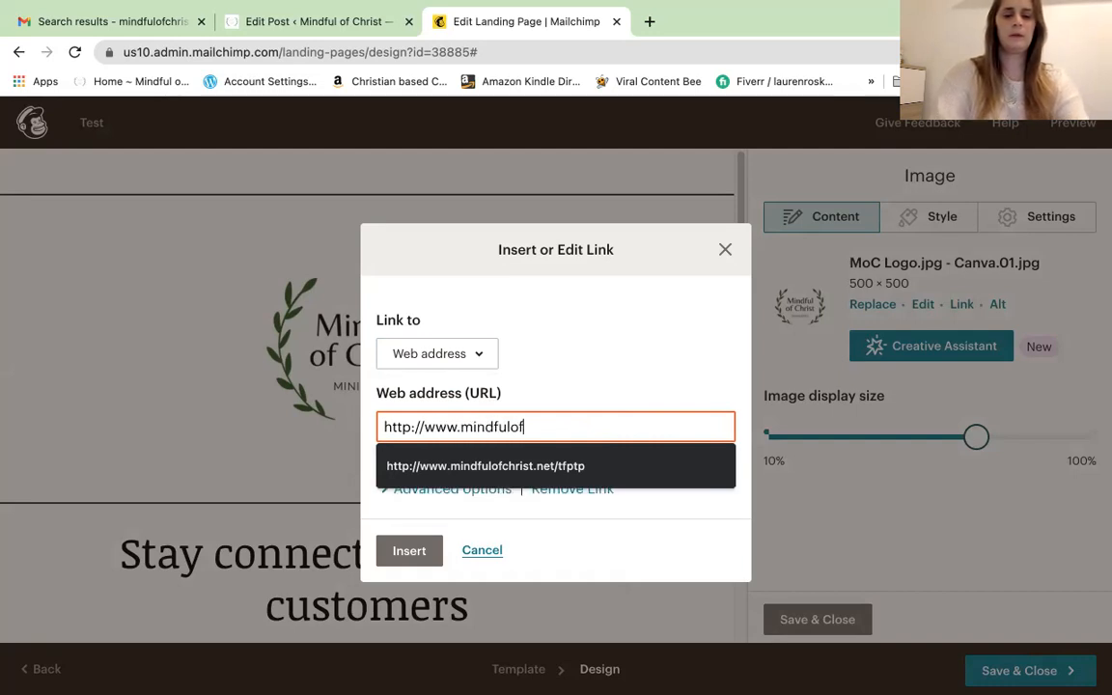
type("christ.net")
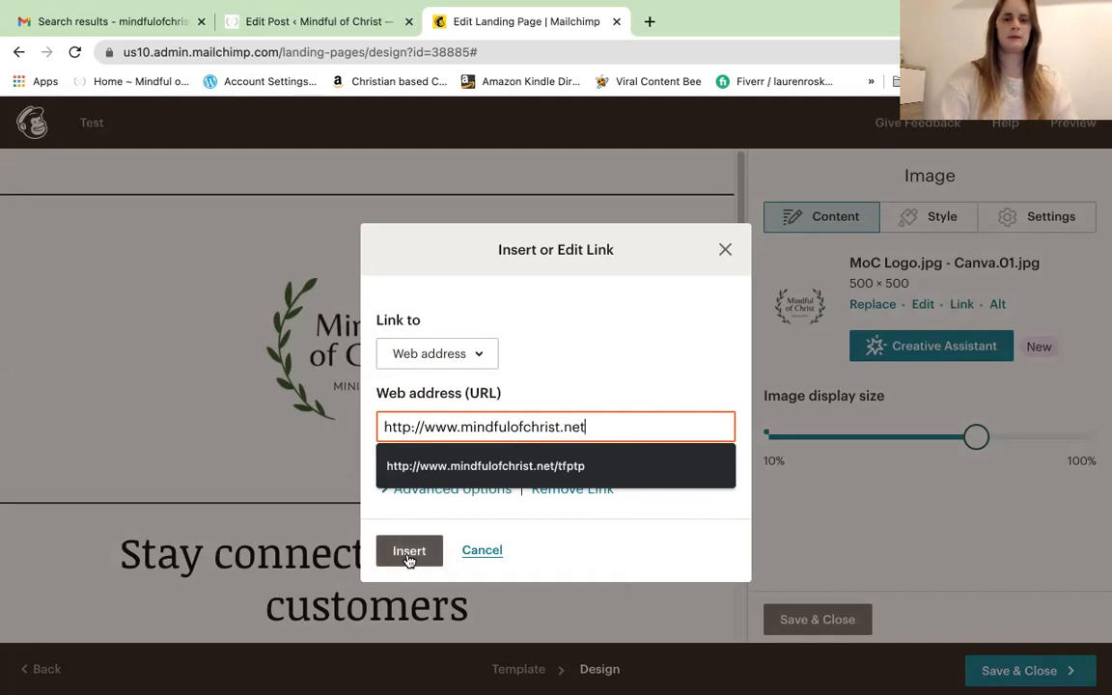
left_click(408, 560)
Apply the link to the logo, then reselect the logo block and save its settings
left_click(409, 535)
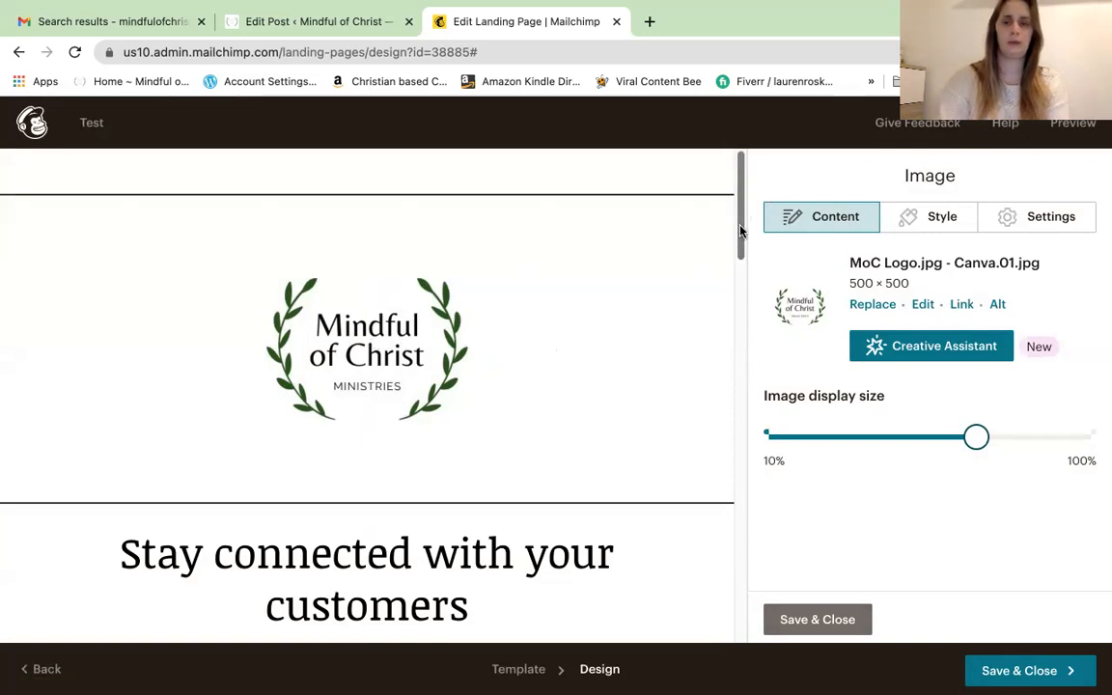
left_click_drag(741, 230, 741, 312)
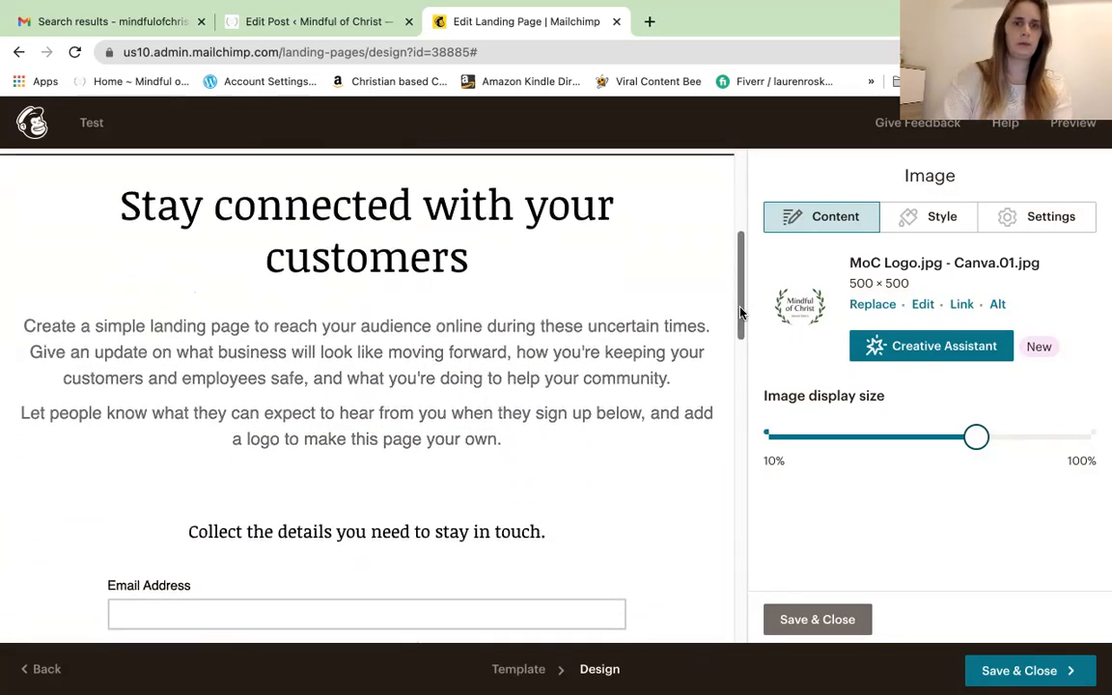
left_click(642, 263)
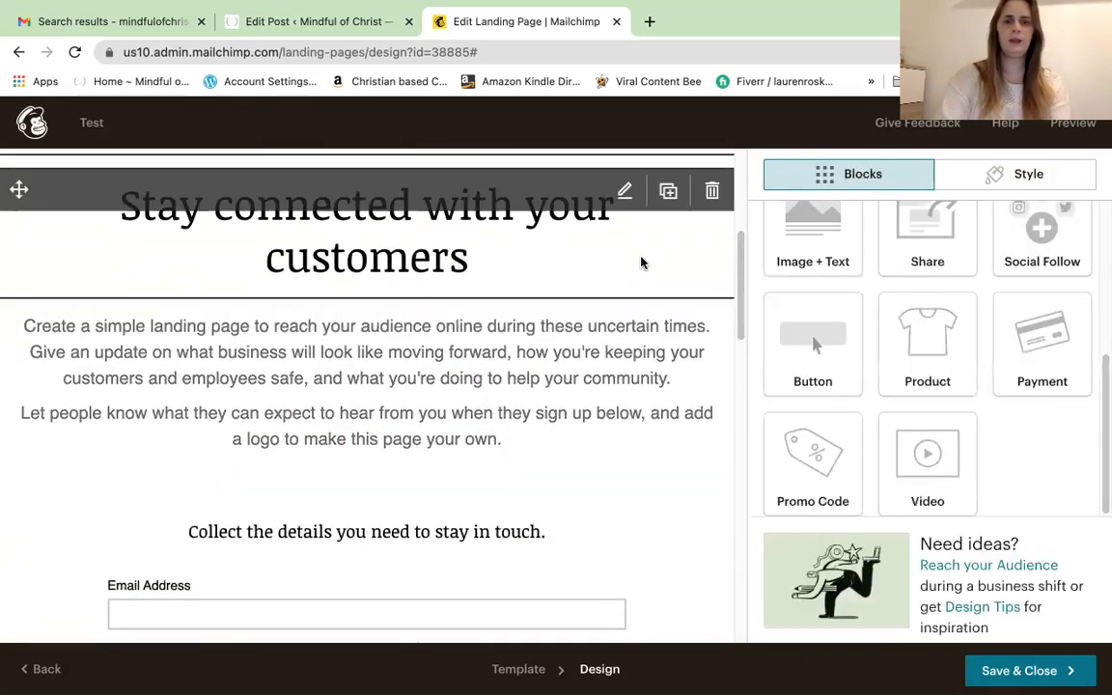
left_click(624, 193)
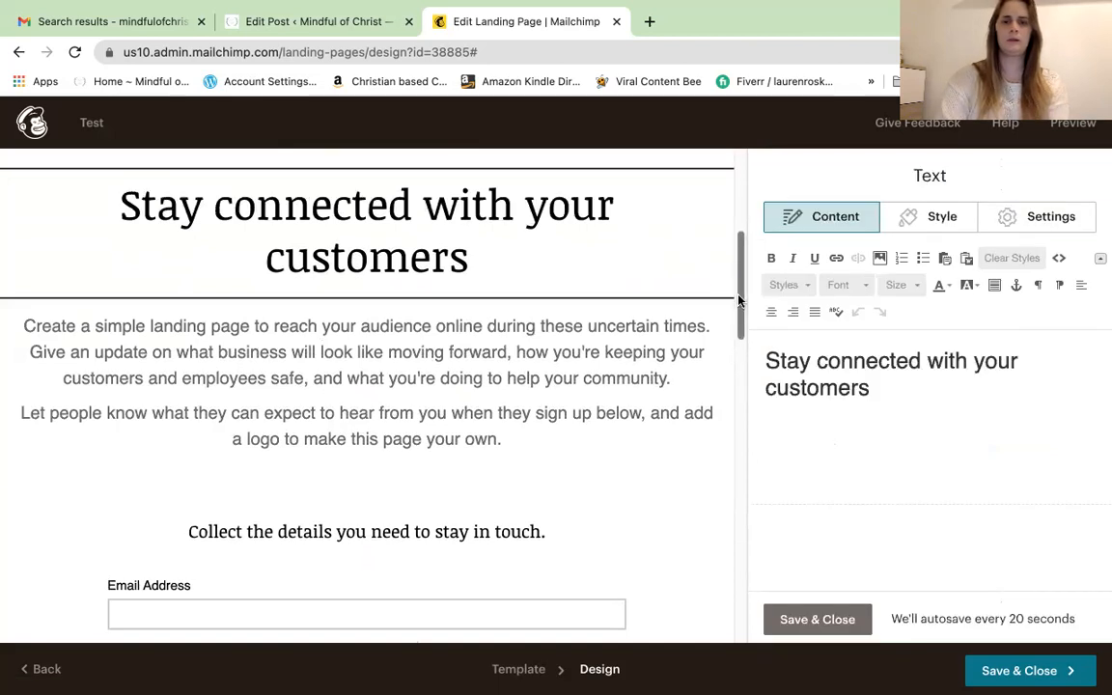
left_click_drag(744, 292, 735, 229)
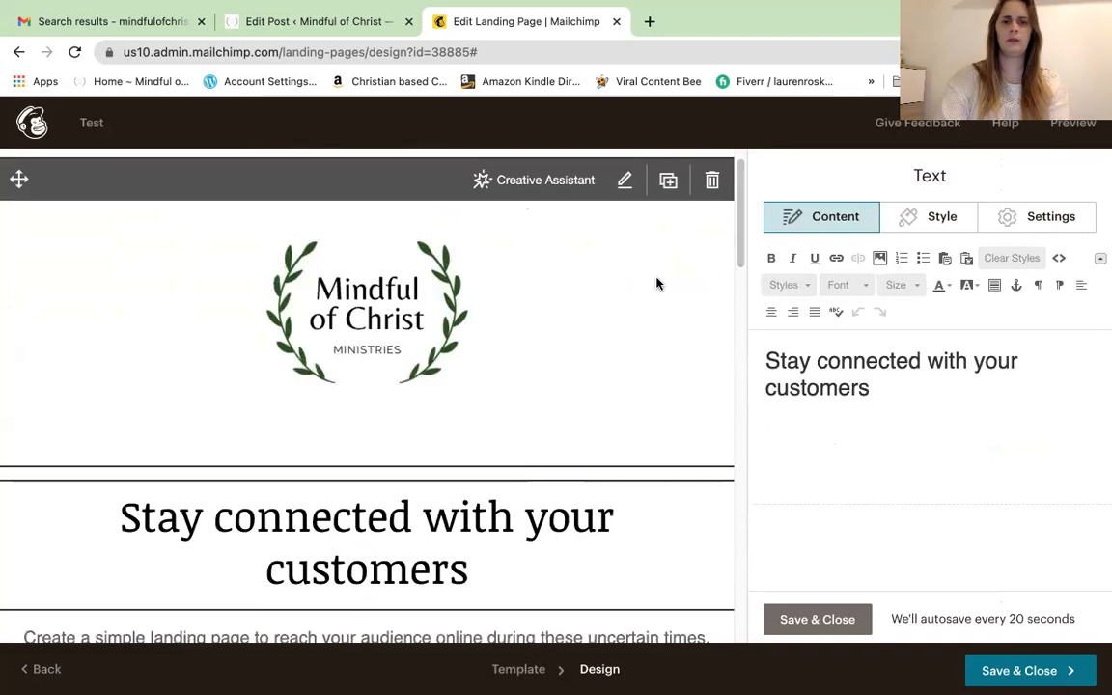
left_click(657, 283)
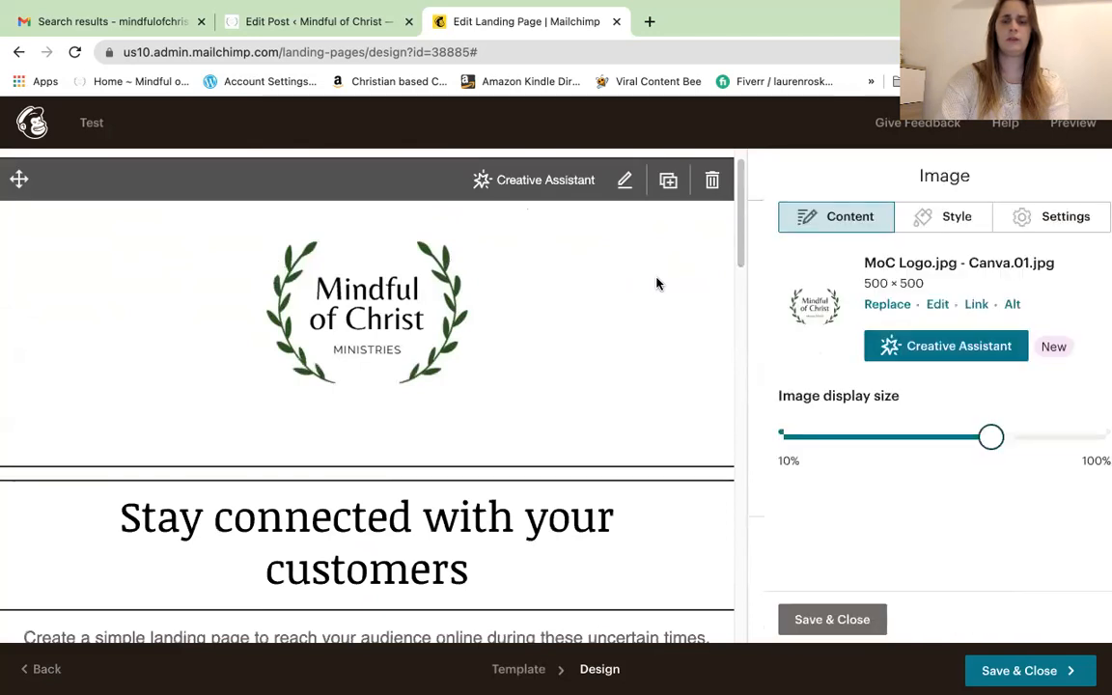
left_click(818, 620)
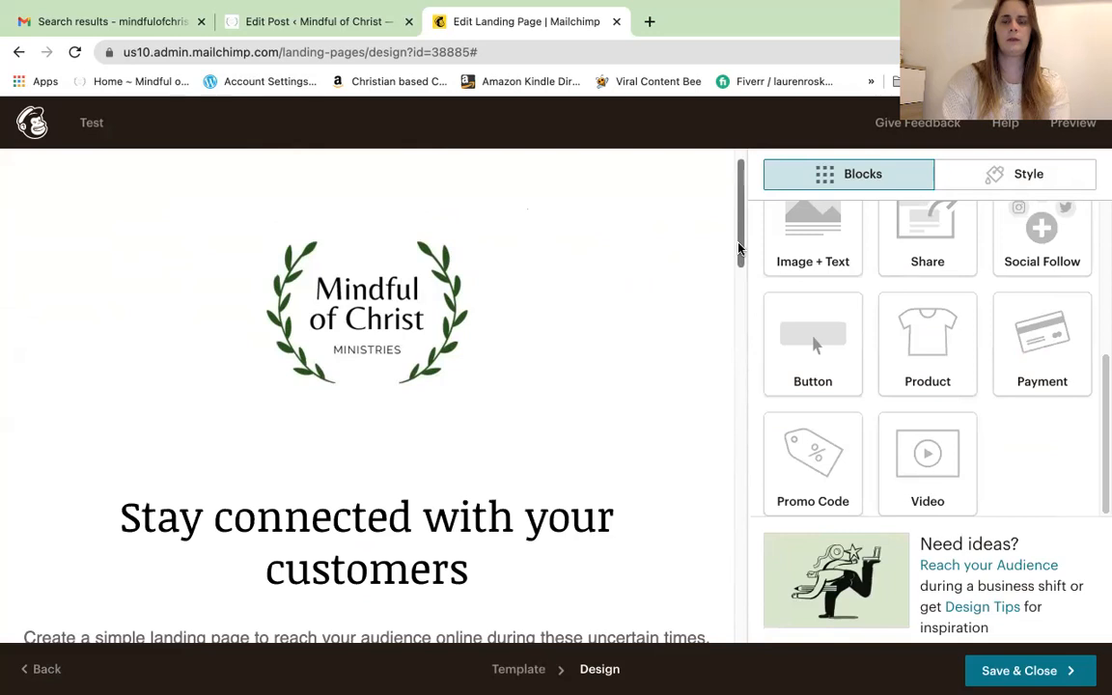
scroll(664, 261, "down", 5)
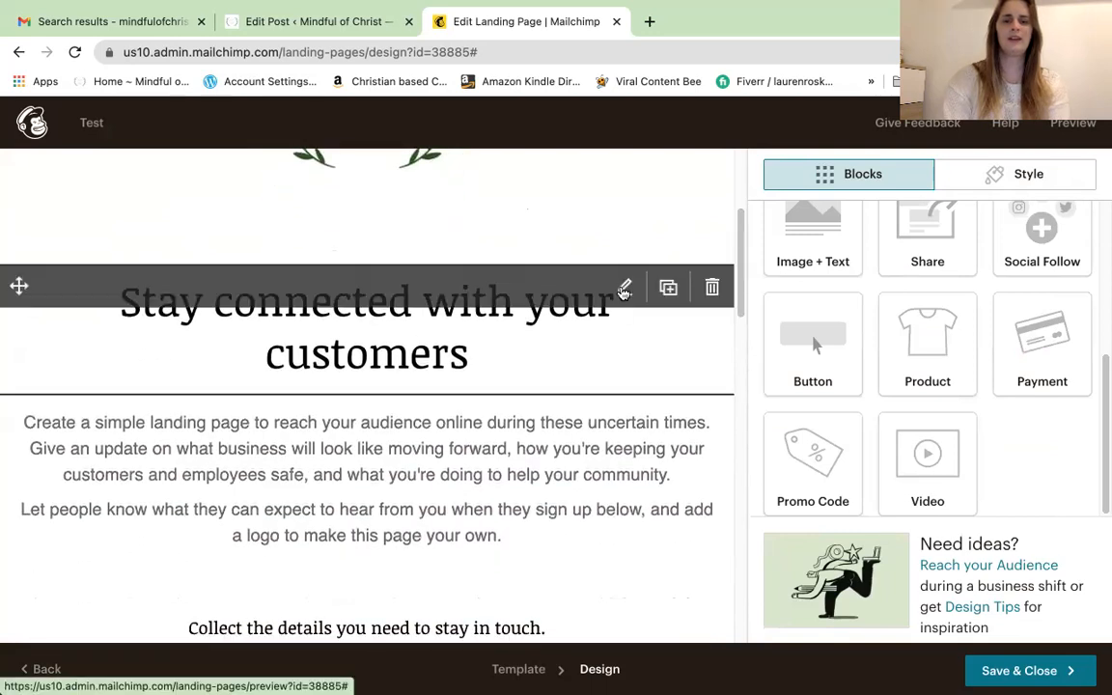
Replace the heading with 'New coaching programme available', breaking the line before 'programme'
left_click(624, 291)
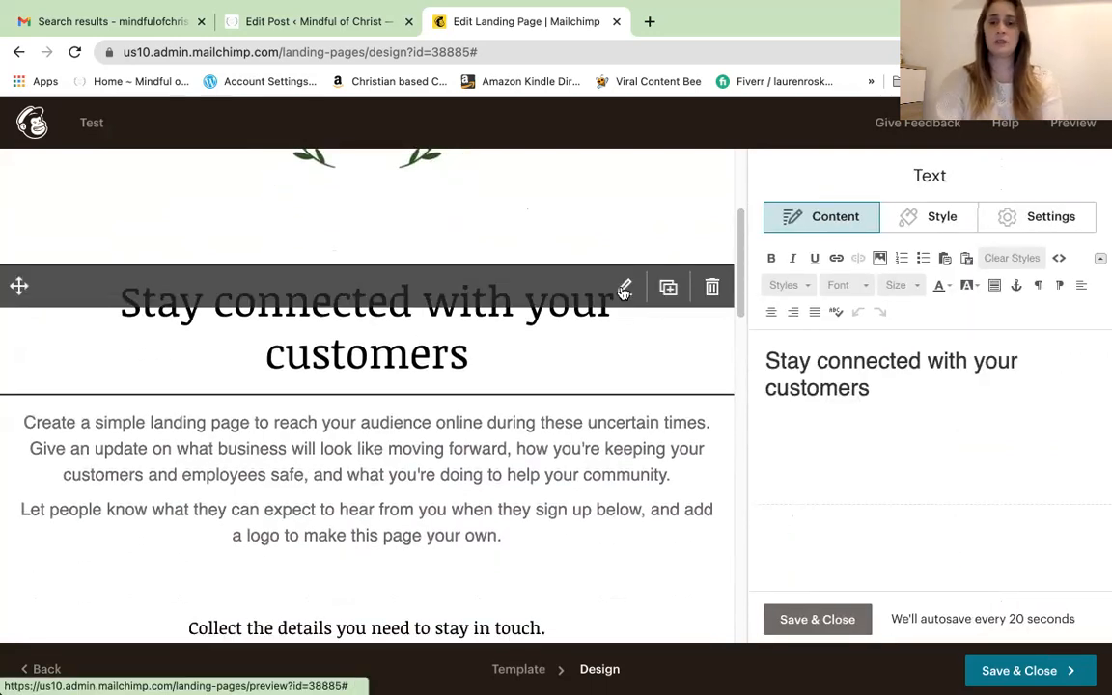
left_click_drag(869, 387, 756, 353)
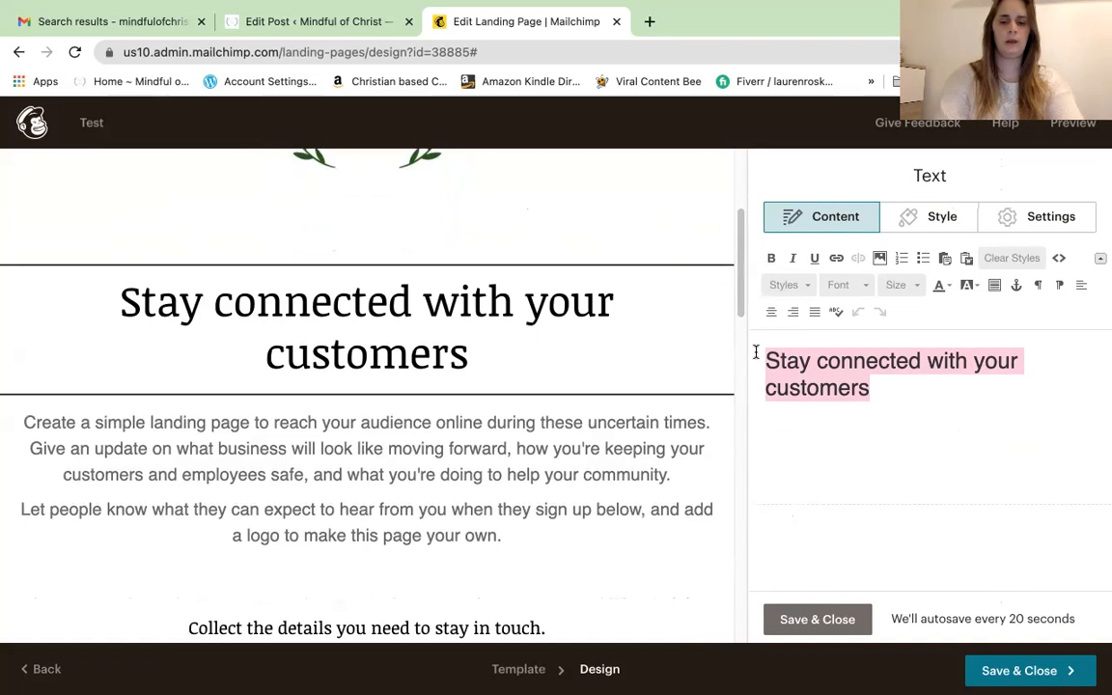
type("New coaching programme")
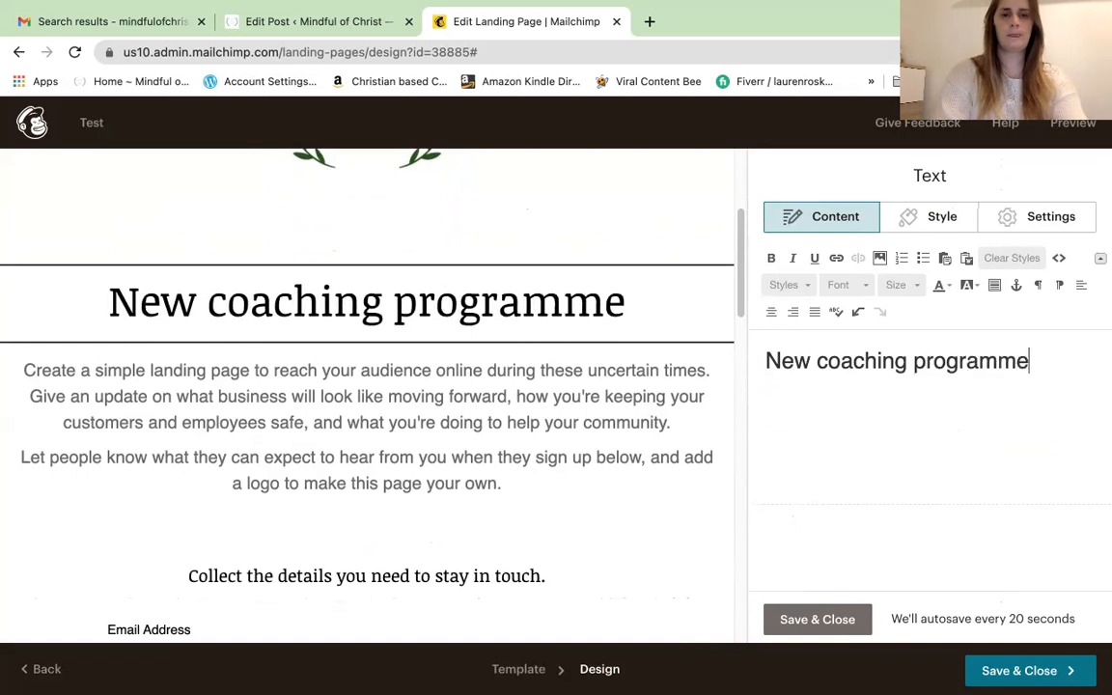
type(" available")
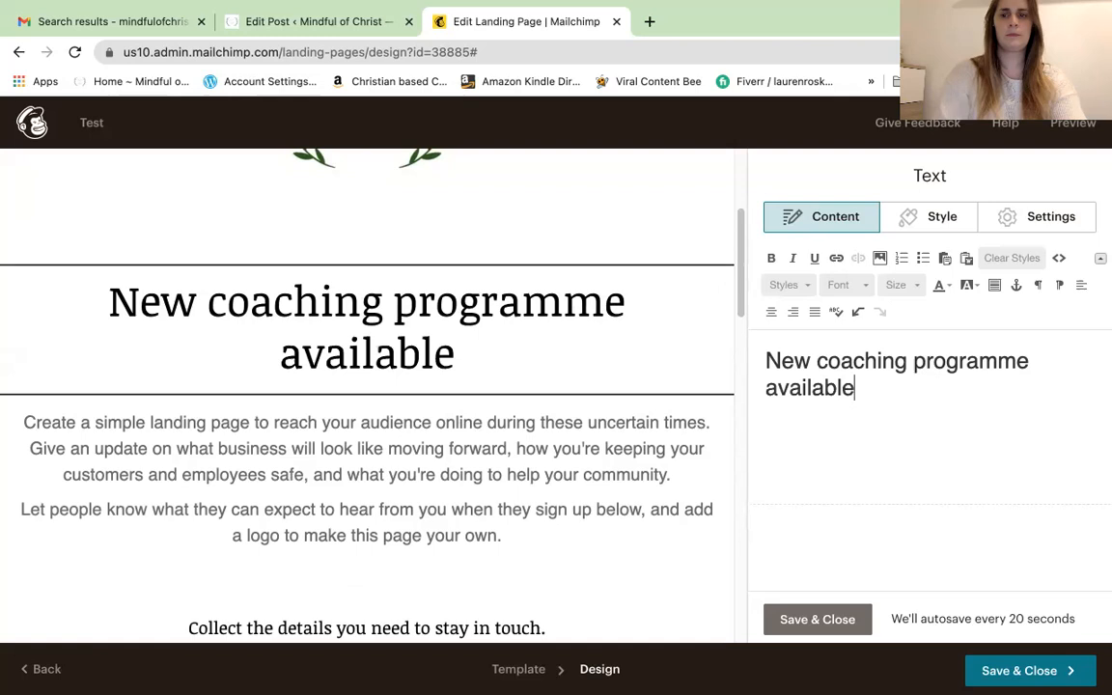
left_click(915, 367)
key("shift+Return")
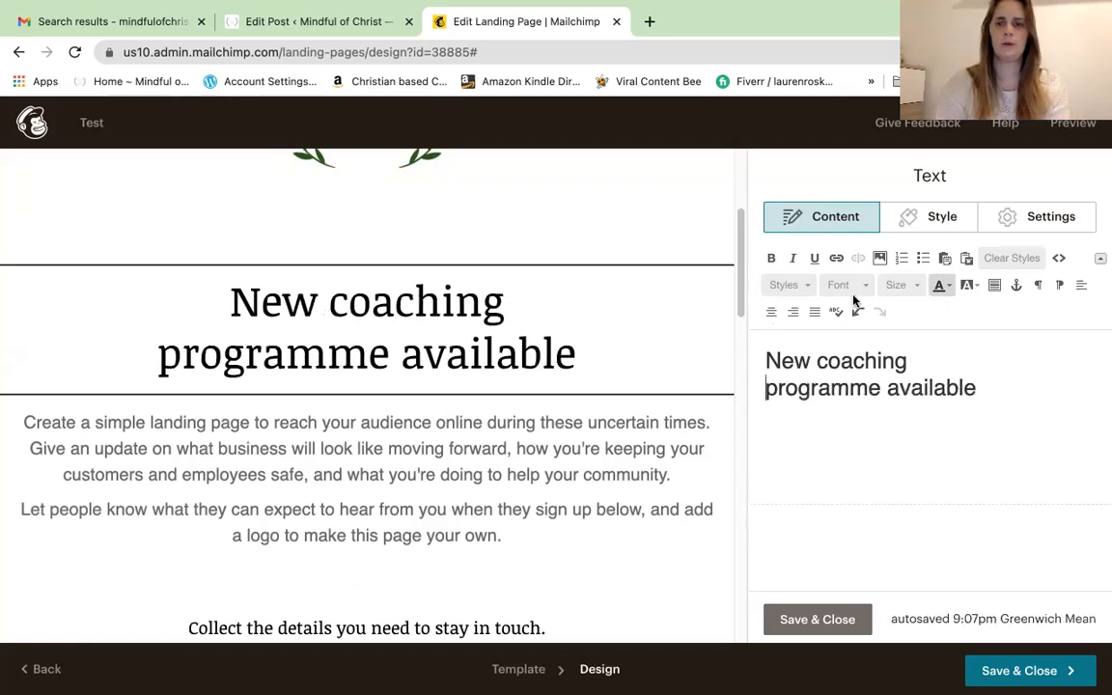
Format the 'programme available' line as heading 2 in the Georgia font
left_click(807, 286)
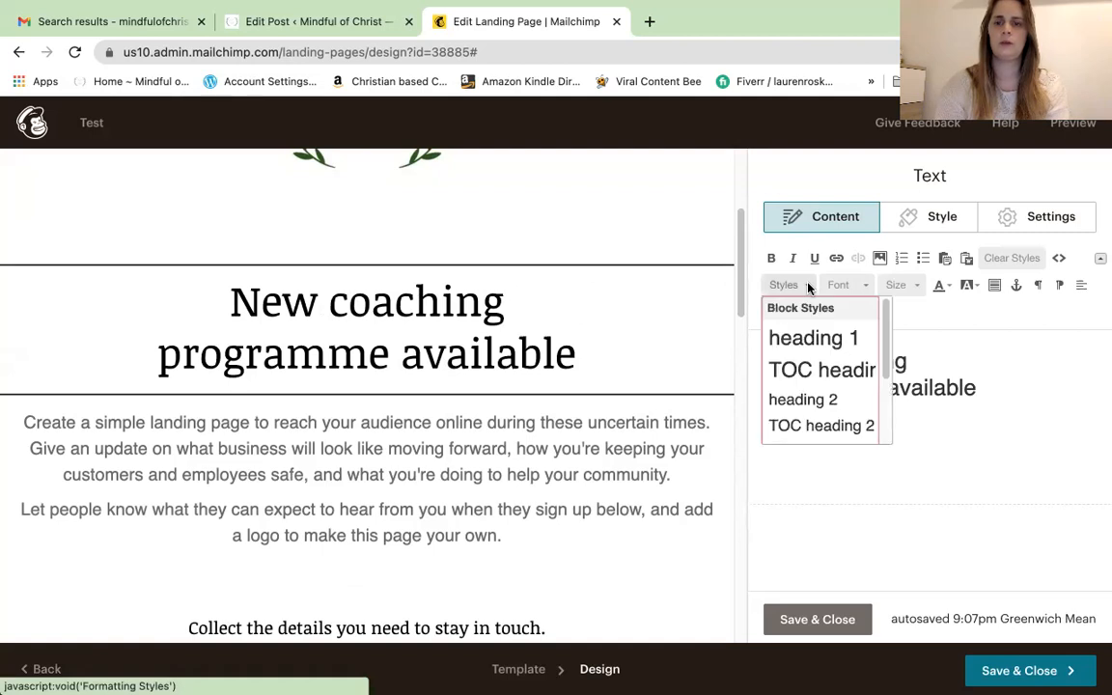
left_click(802, 400)
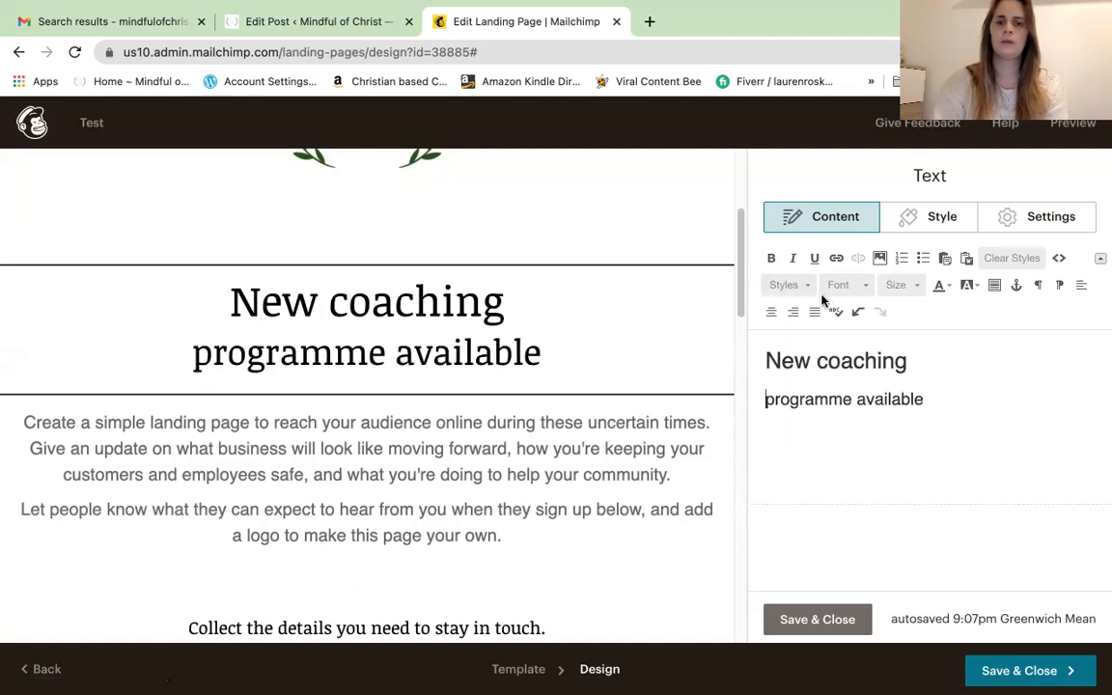
left_click(866, 285)
left_click(868, 287)
left_click(867, 287)
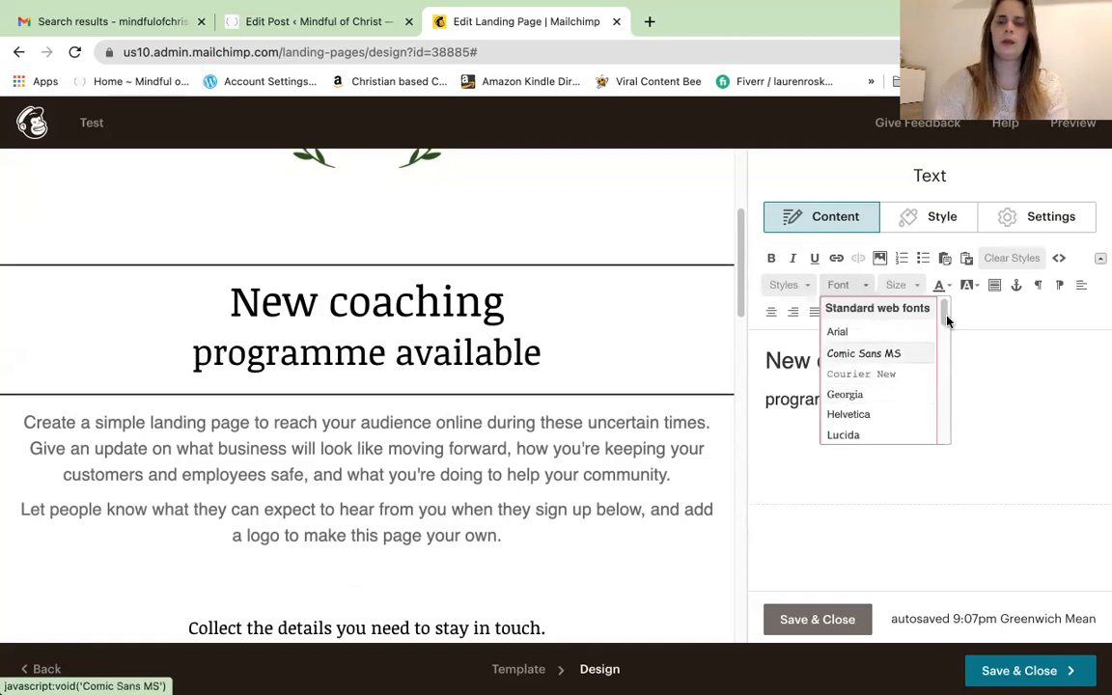
mouse_move(944, 319)
left_mouse_down()
mouse_move(945, 334)
mouse_move(944, 315)
left_mouse_up()
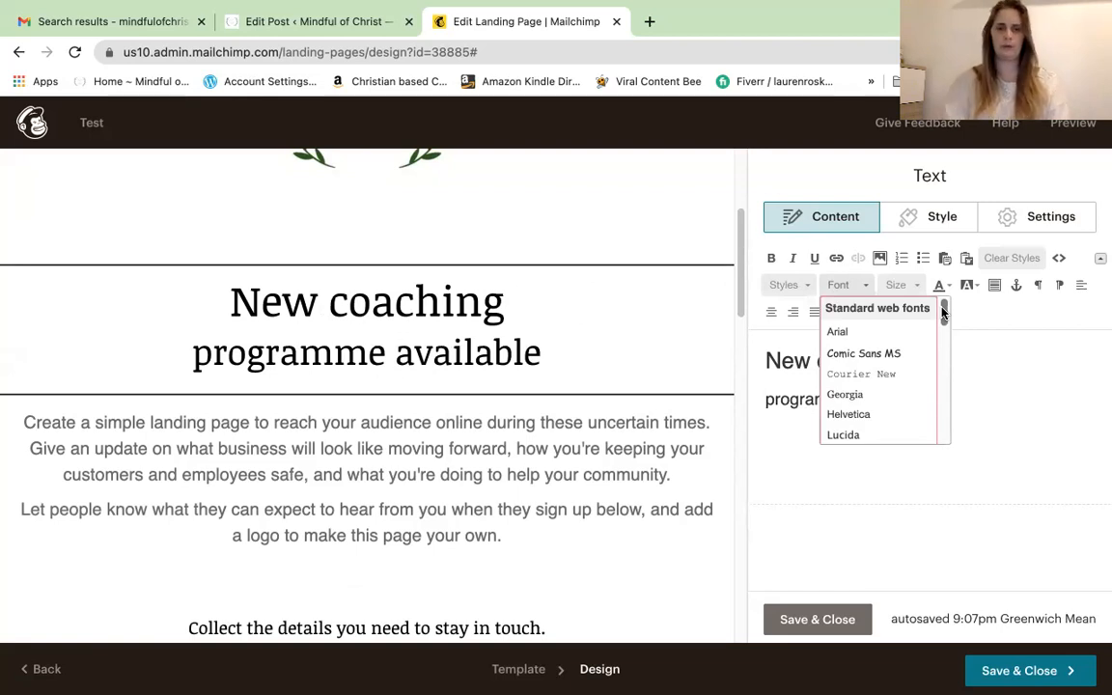
left_click_drag(944, 309, 943, 330)
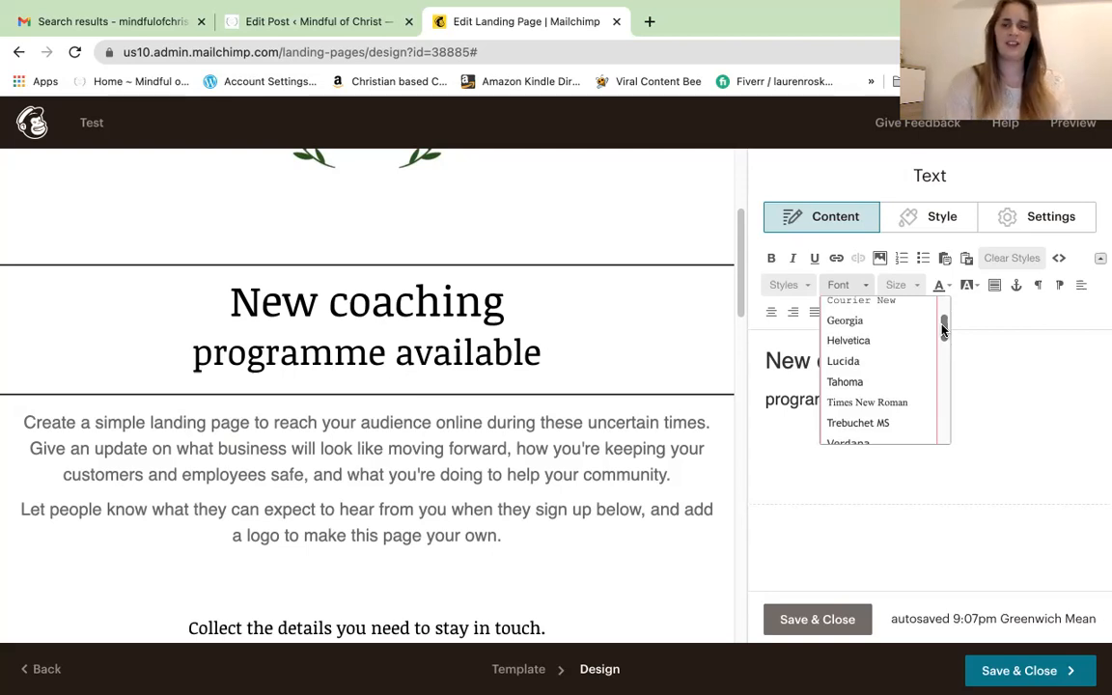
mouse_move(943, 330)
left_mouse_down()
mouse_move(943, 377)
mouse_move(944, 310)
left_mouse_up()
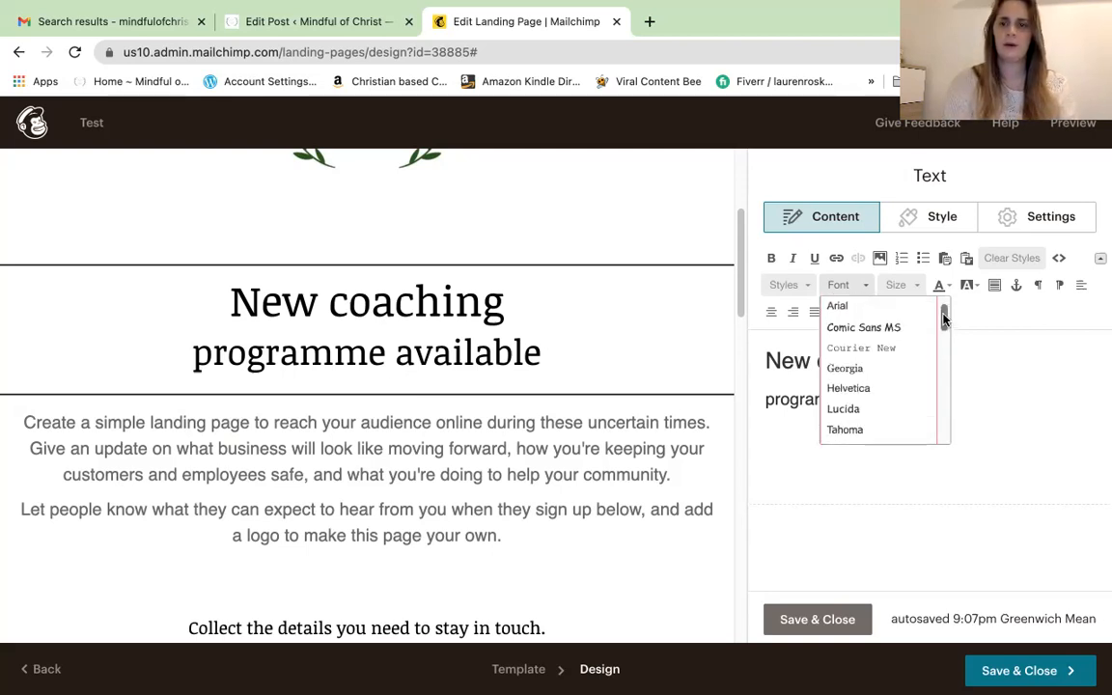
left_click(879, 372)
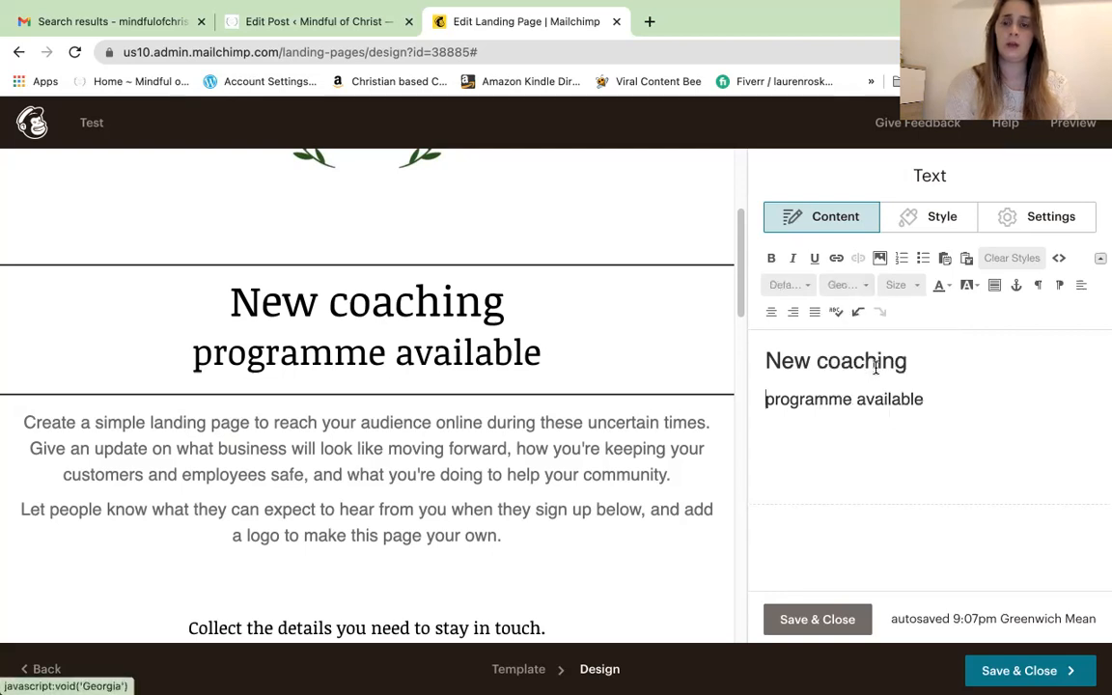
Try left, centre, right and justify alignment on 'programme available', ending with it centred
left_click(952, 289)
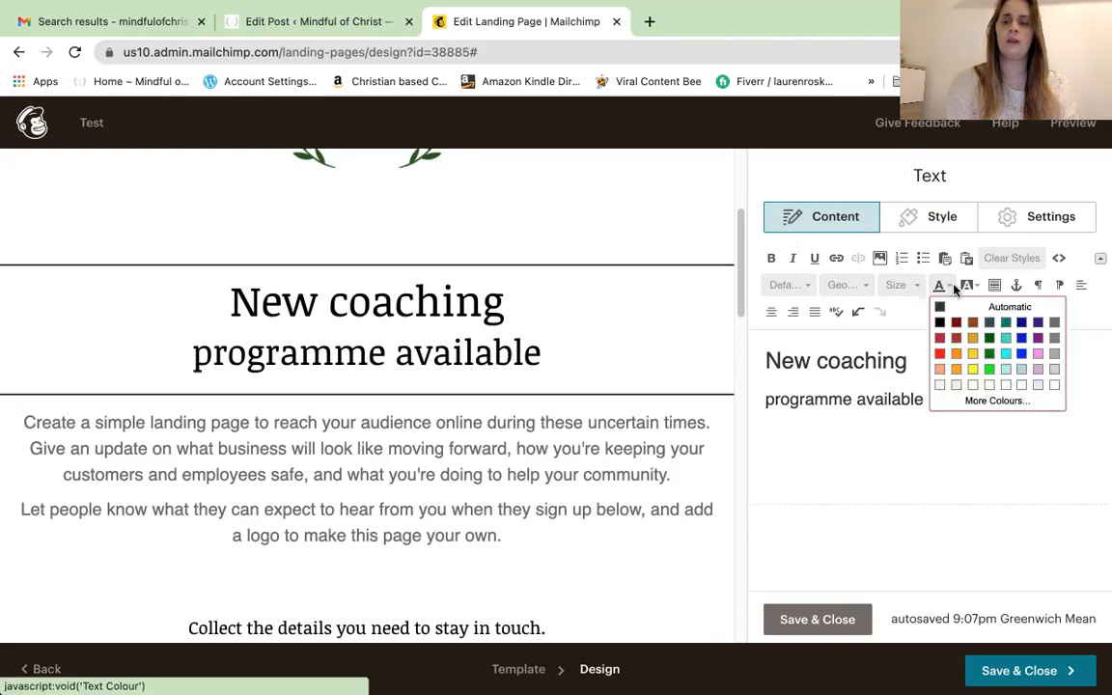
left_click(975, 287)
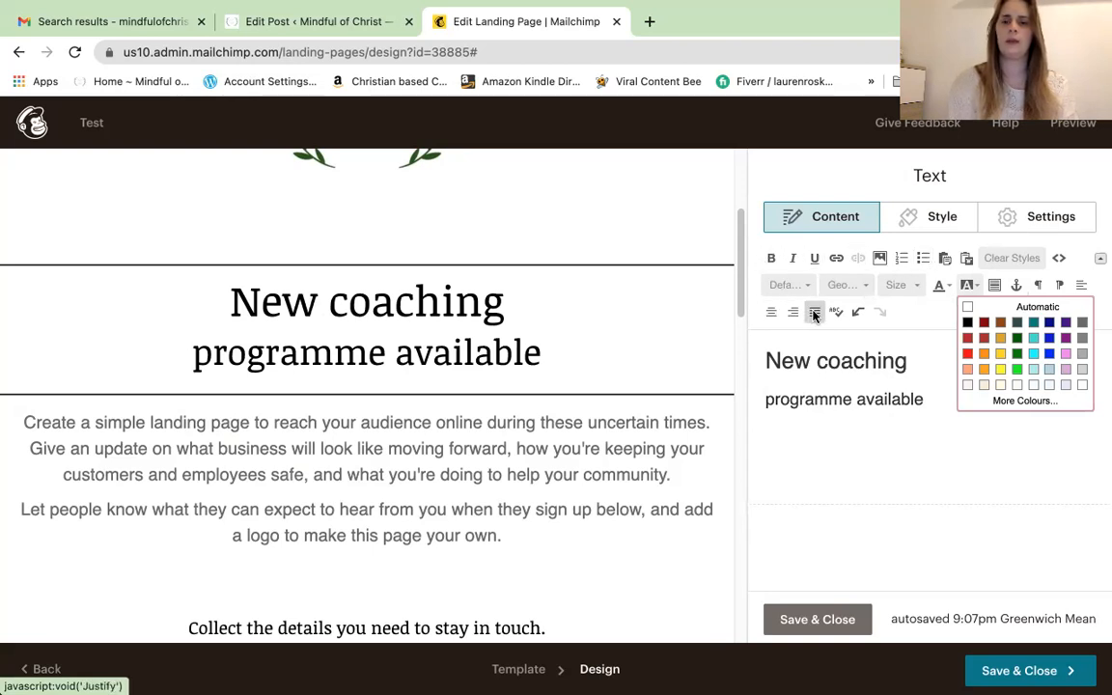
left_click(1082, 287)
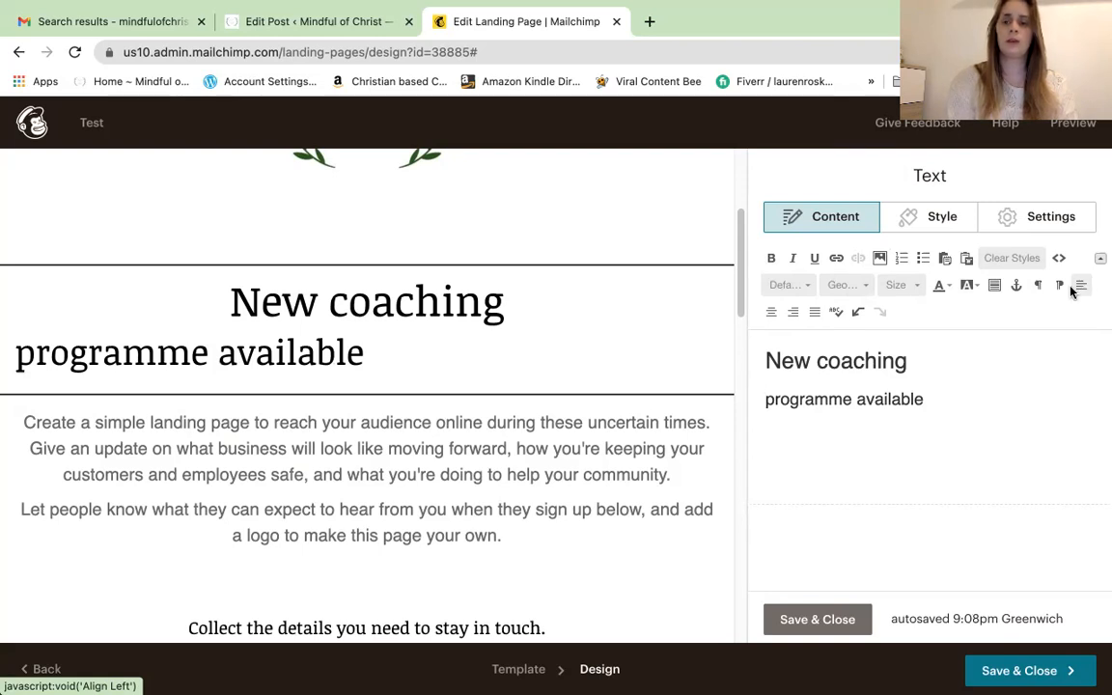
left_click(773, 314)
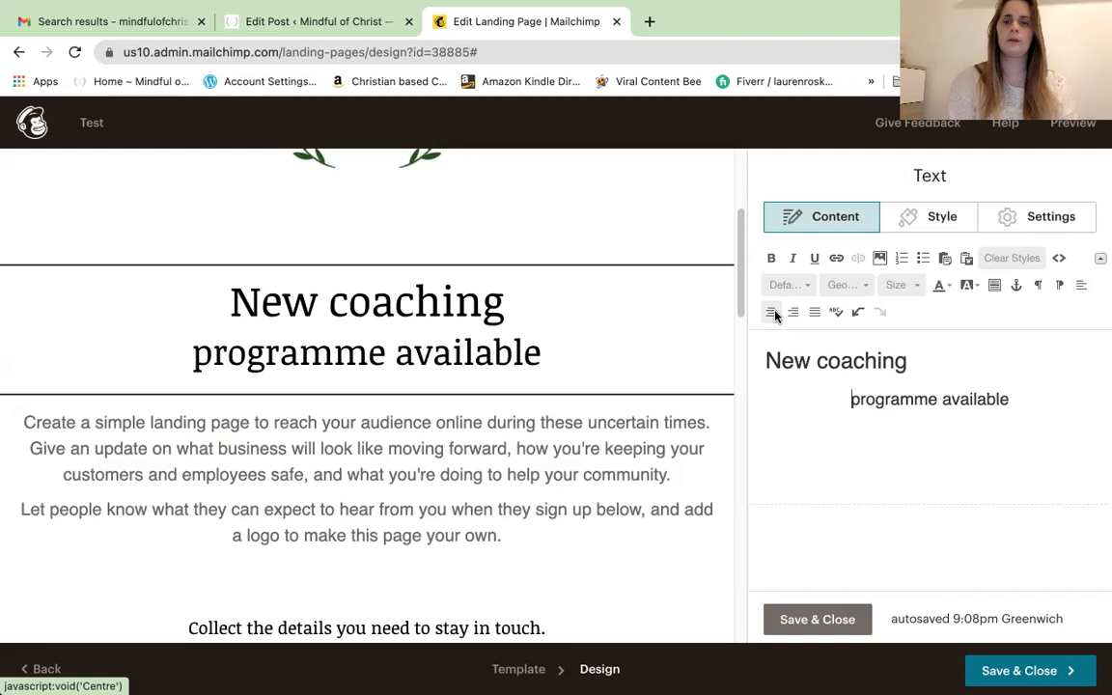
left_click(793, 314)
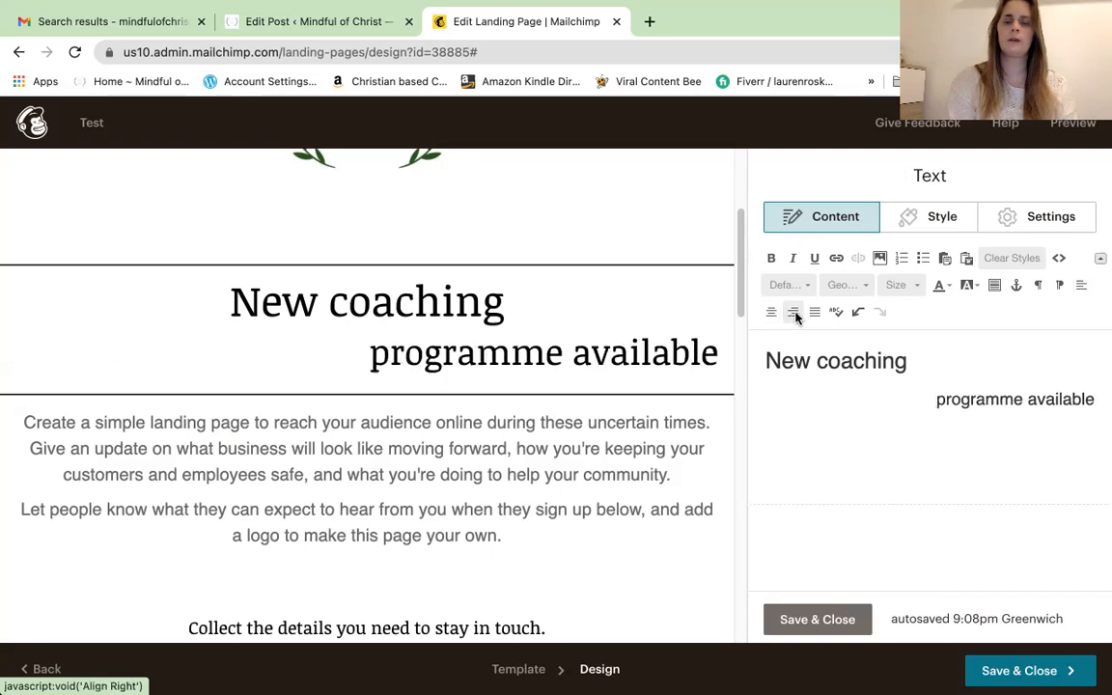
left_click(816, 313)
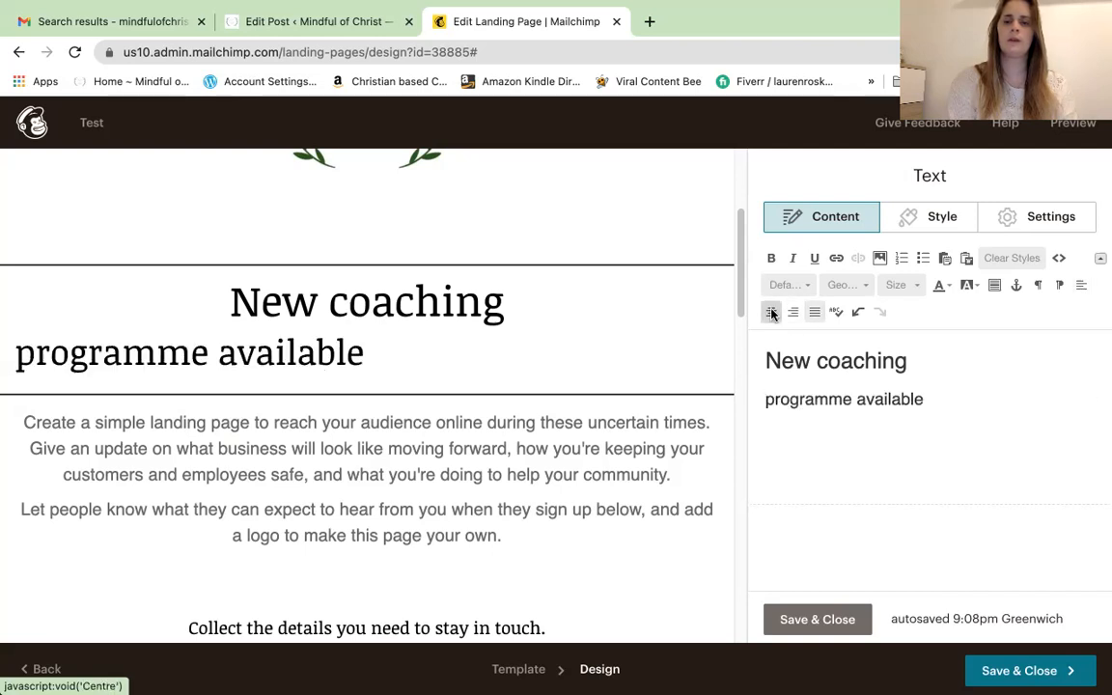
left_click(772, 313)
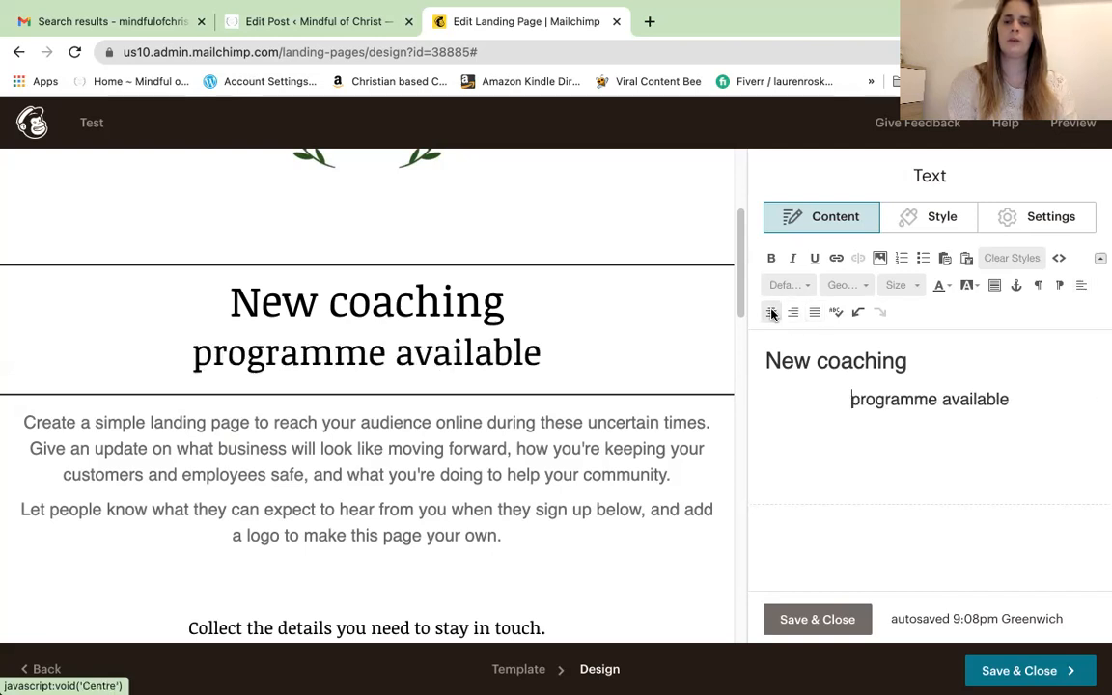
left_click(862, 314)
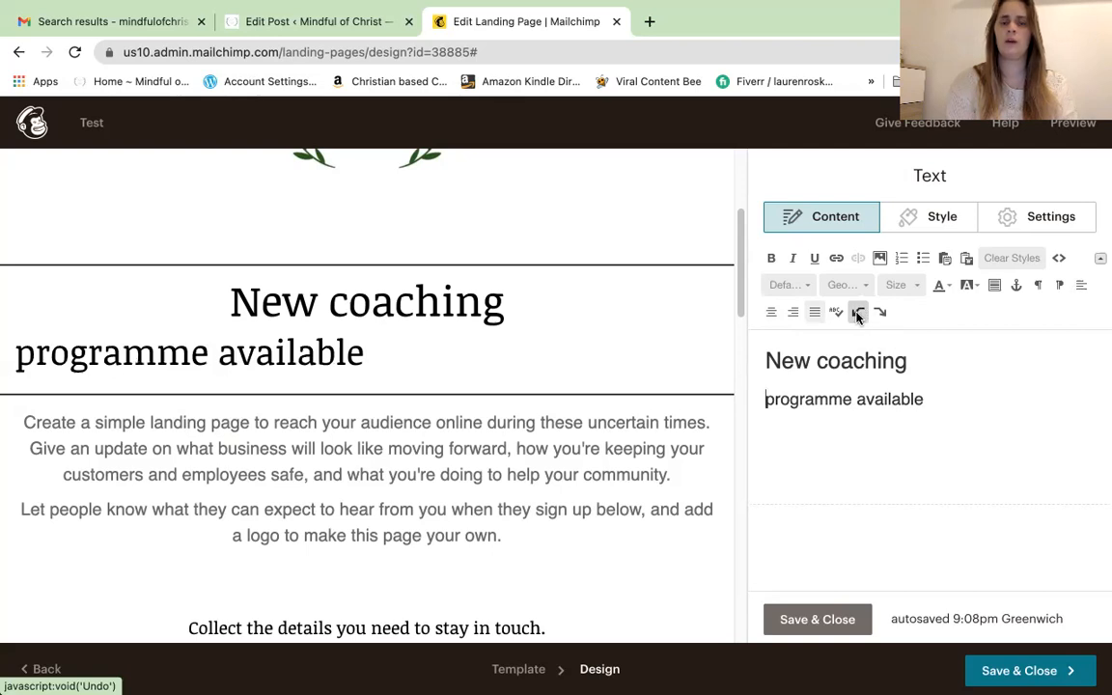
left_click(881, 314)
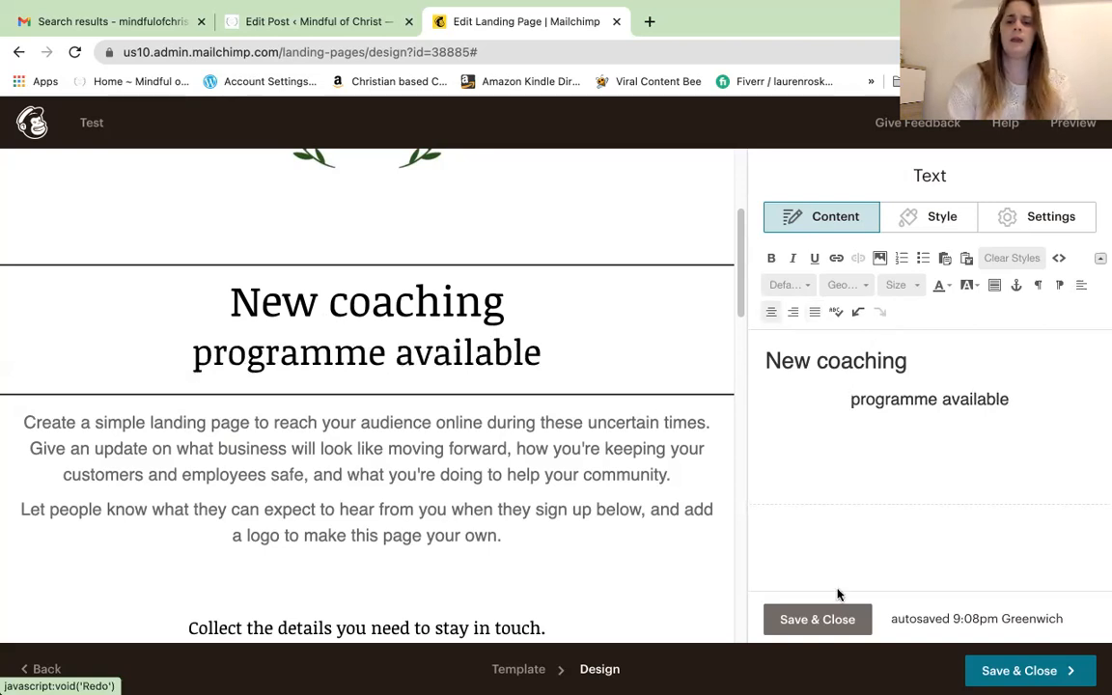
Save the heading edits and open the 'Create a simple landing page' body text block for editing
left_click(814, 626)
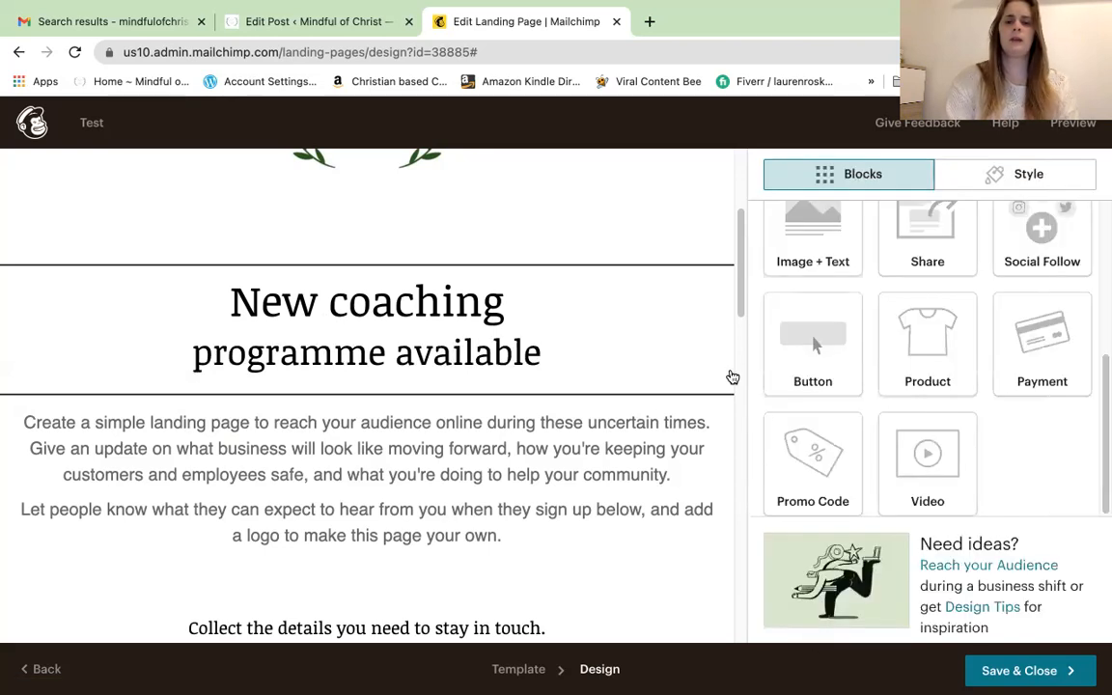
scroll(737, 314, "down", 3)
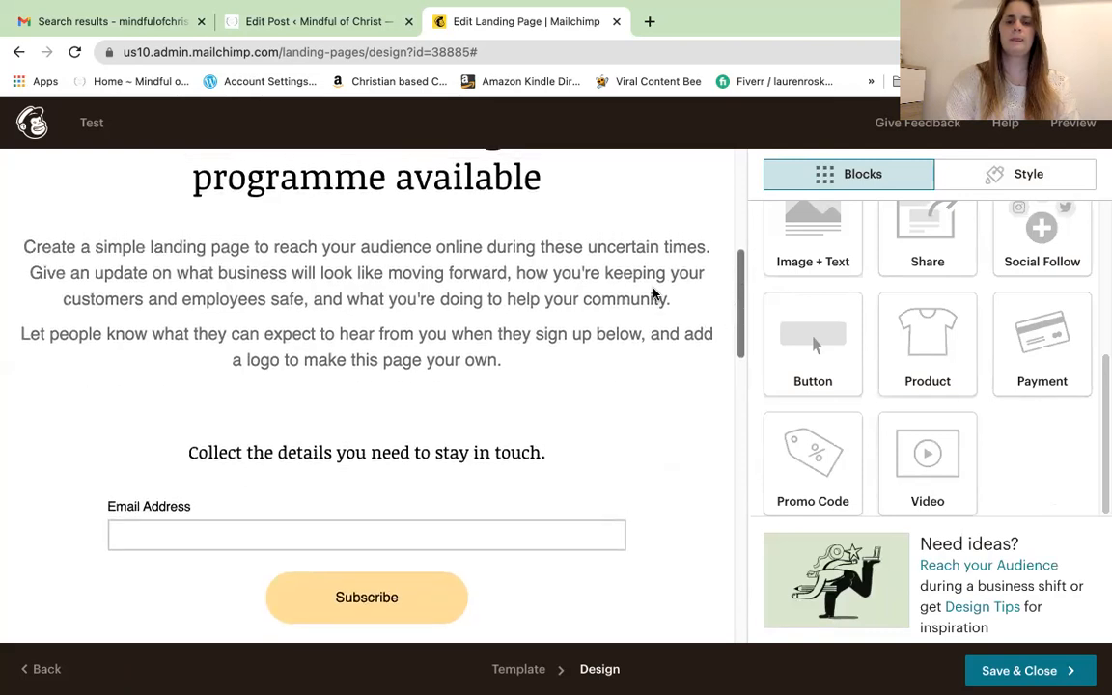
left_click(626, 241)
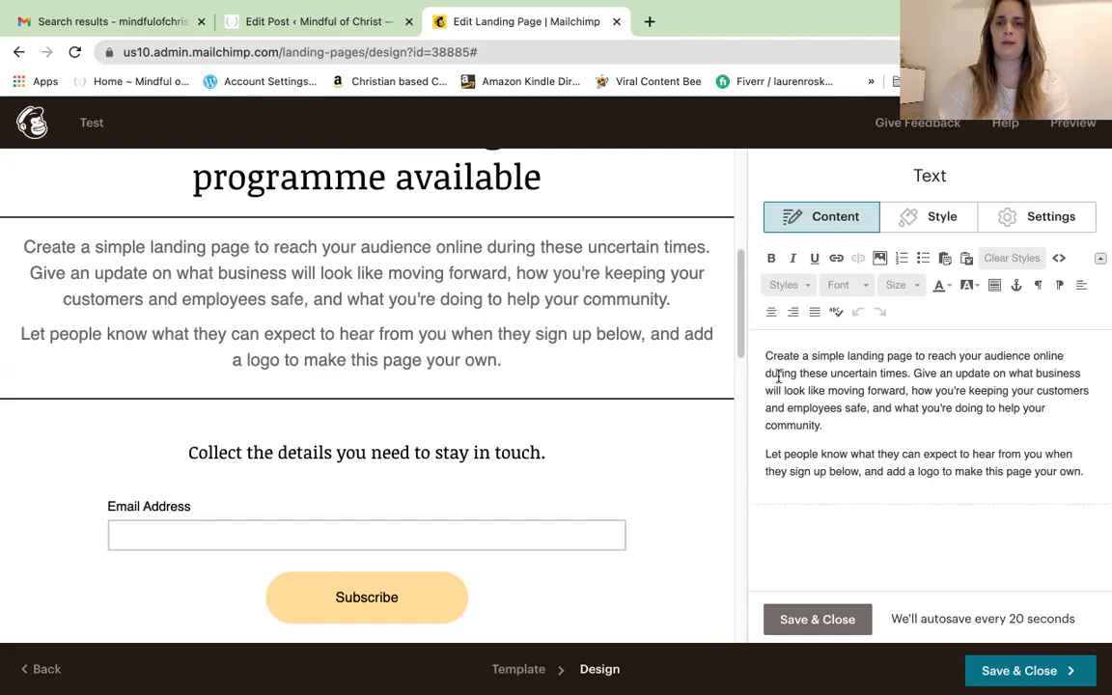
Make the body text bold with 1 1/2 line height, then save the block
left_click_drag(742, 337, 731, 334)
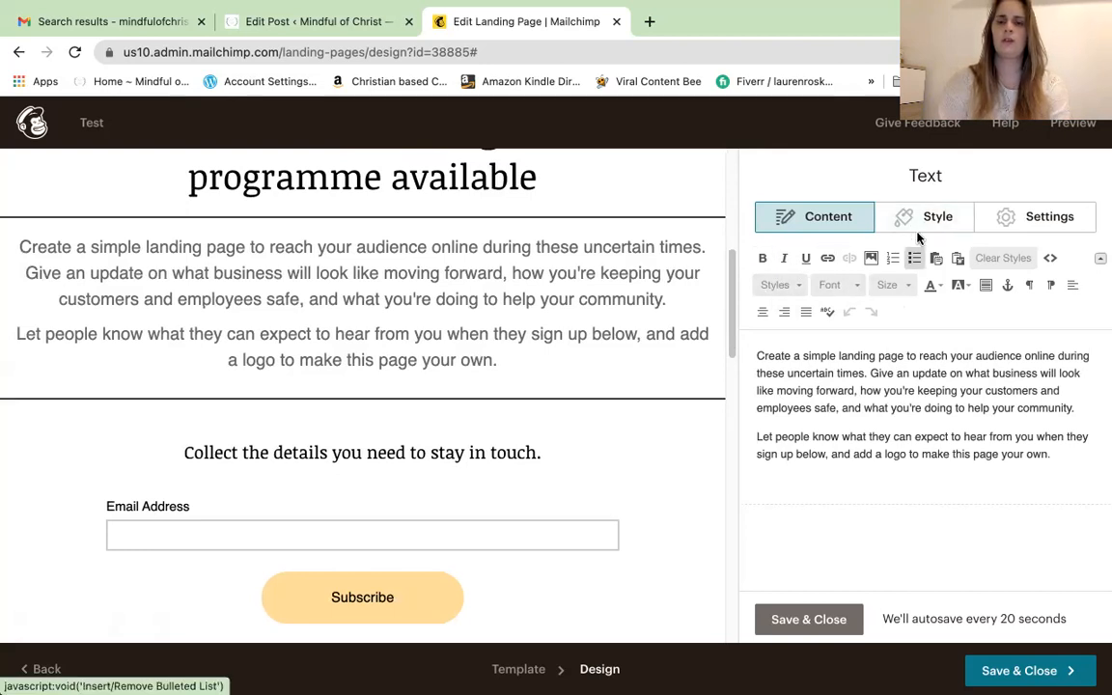
left_click(939, 221)
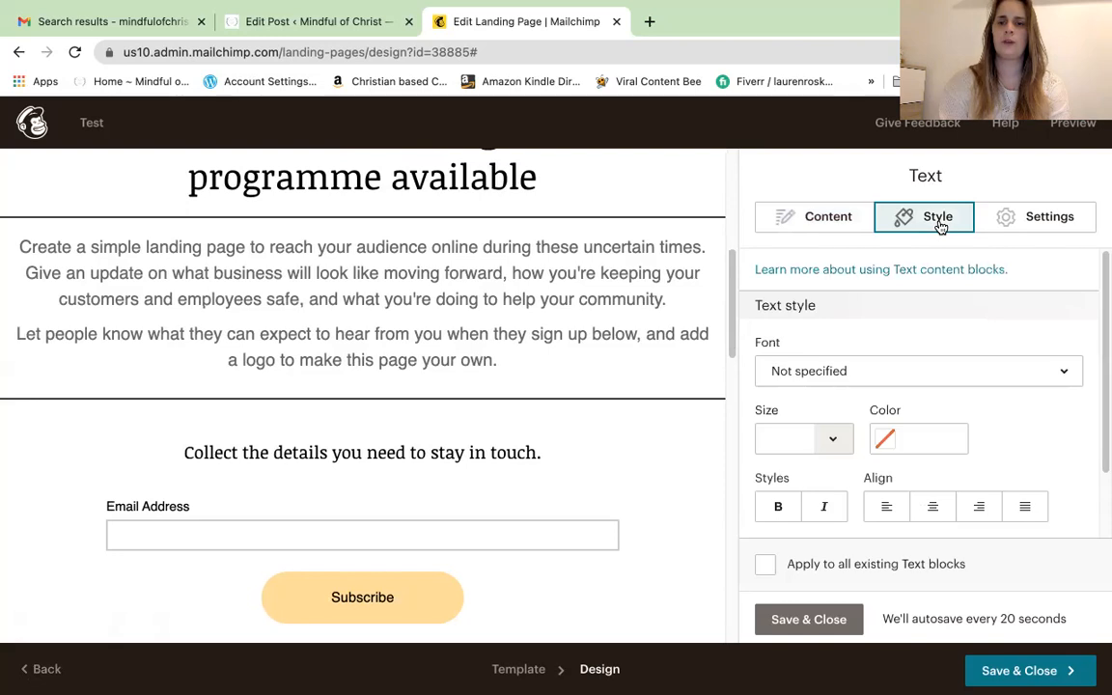
left_click_drag(1102, 355, 1099, 448)
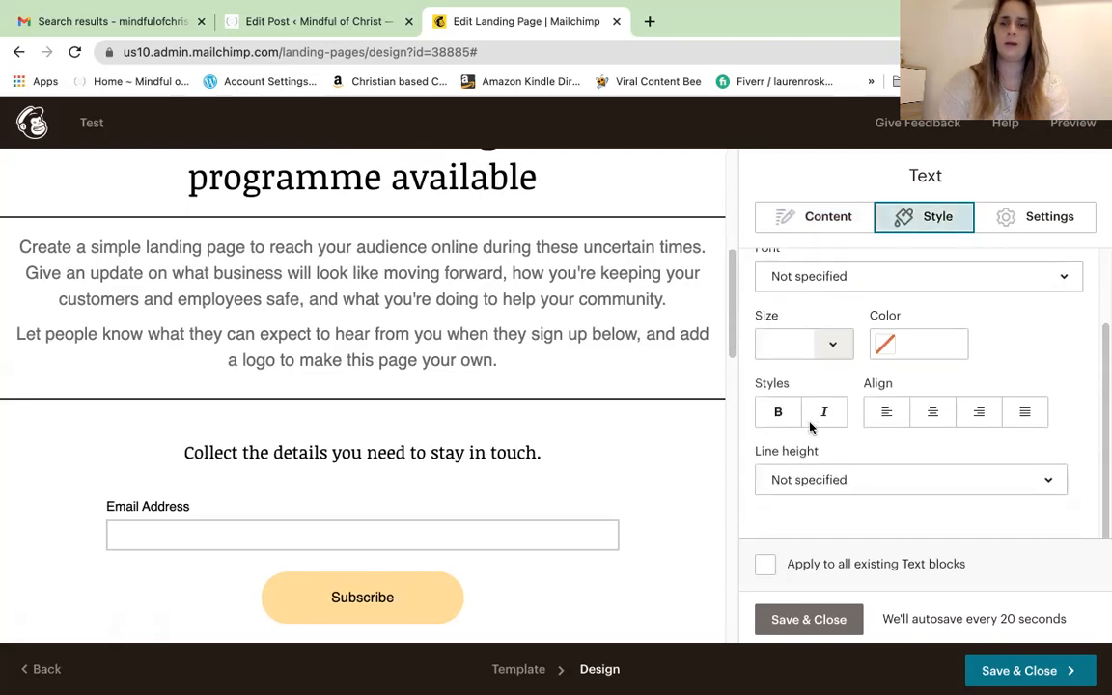
left_click(771, 412)
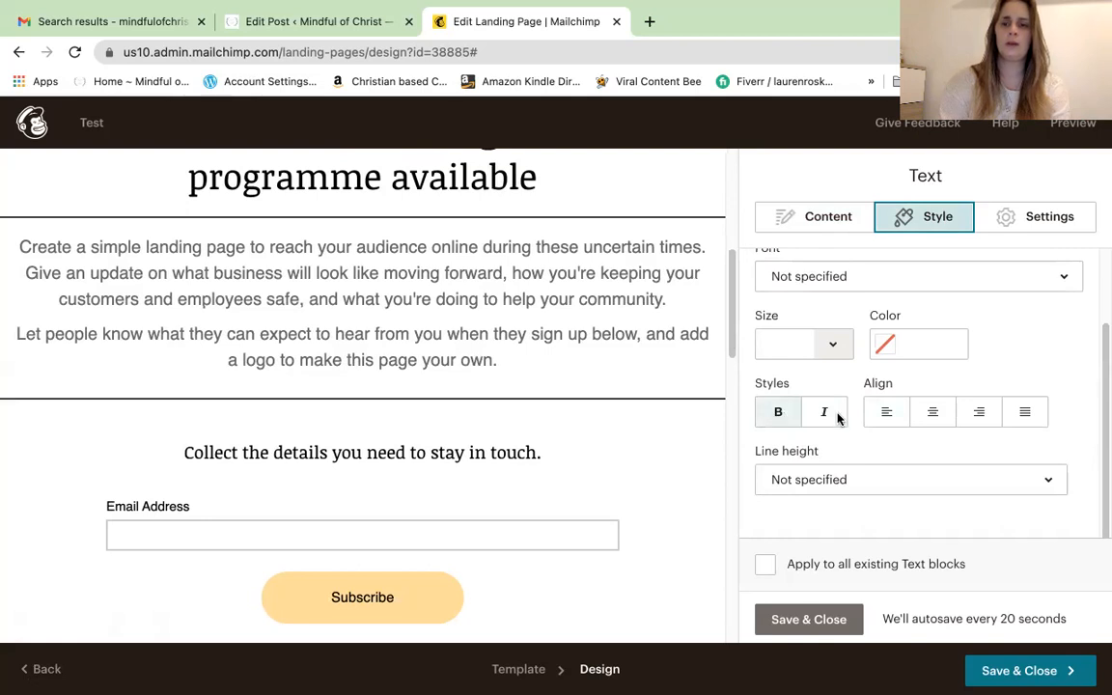
left_click(1048, 483)
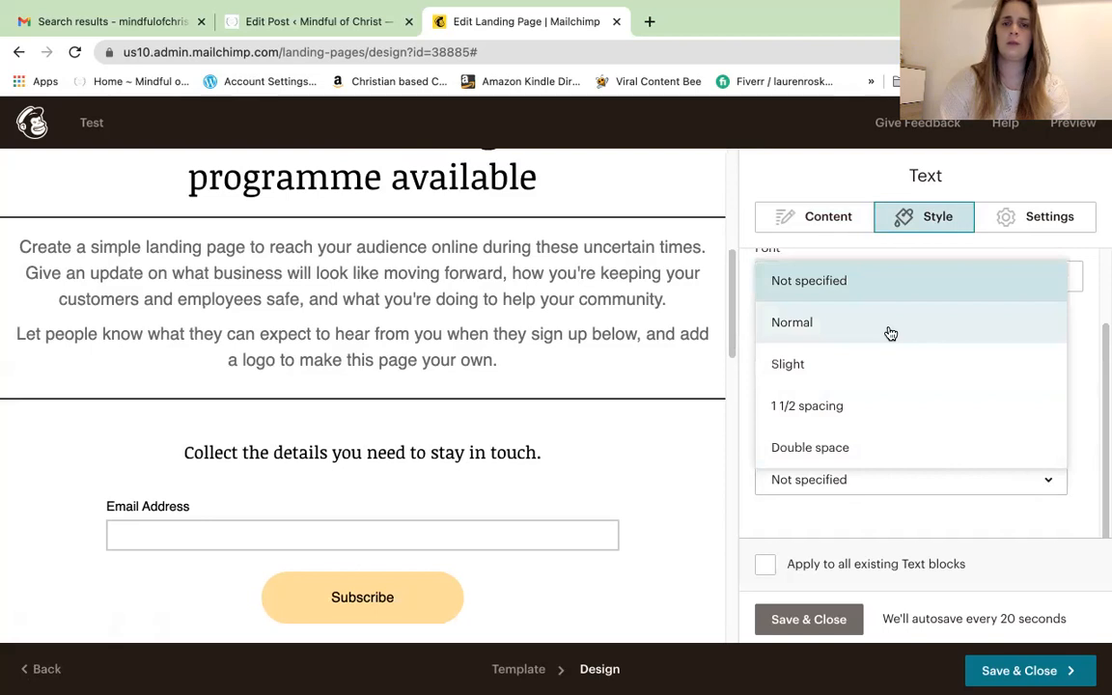
left_click(857, 408)
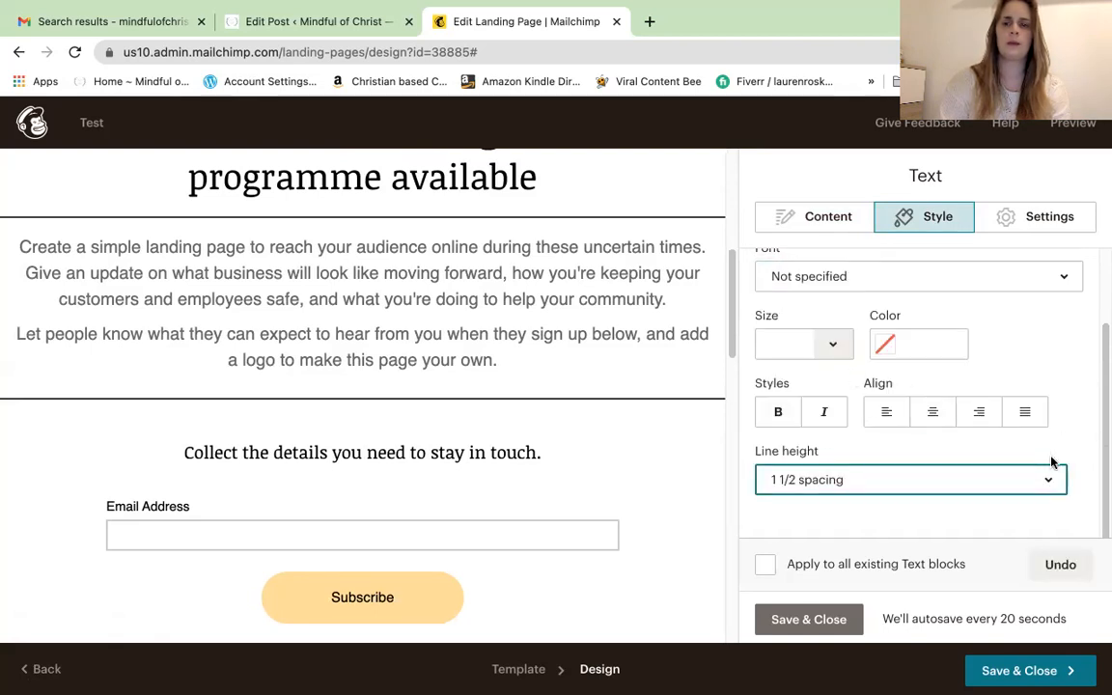
left_click(1078, 421)
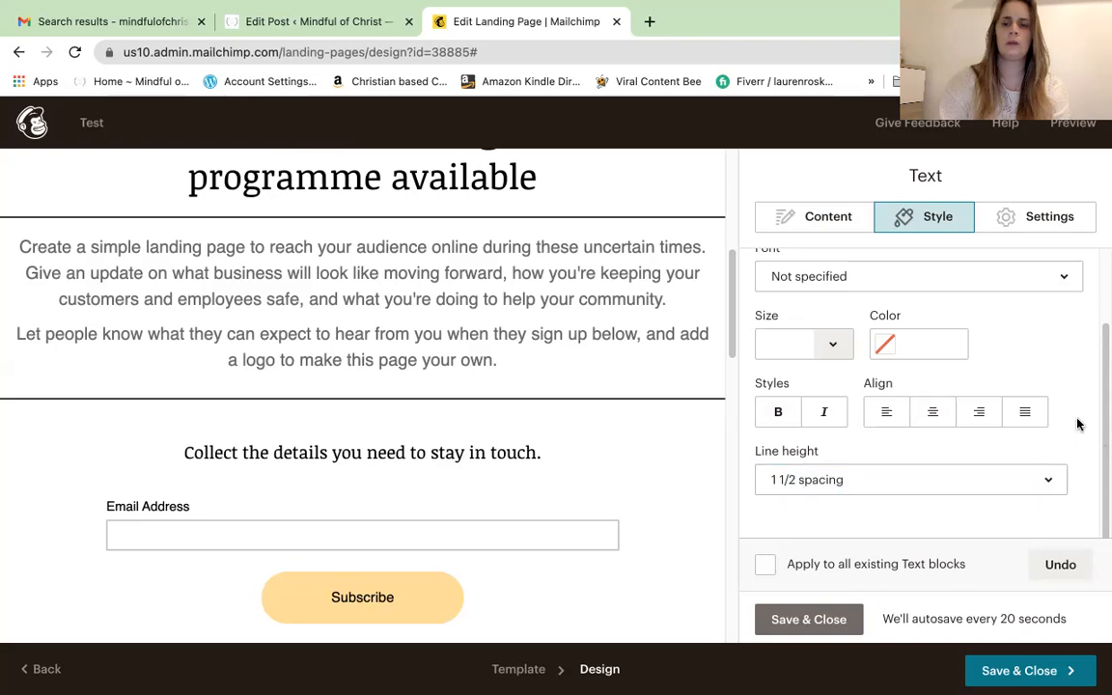
left_click(821, 619)
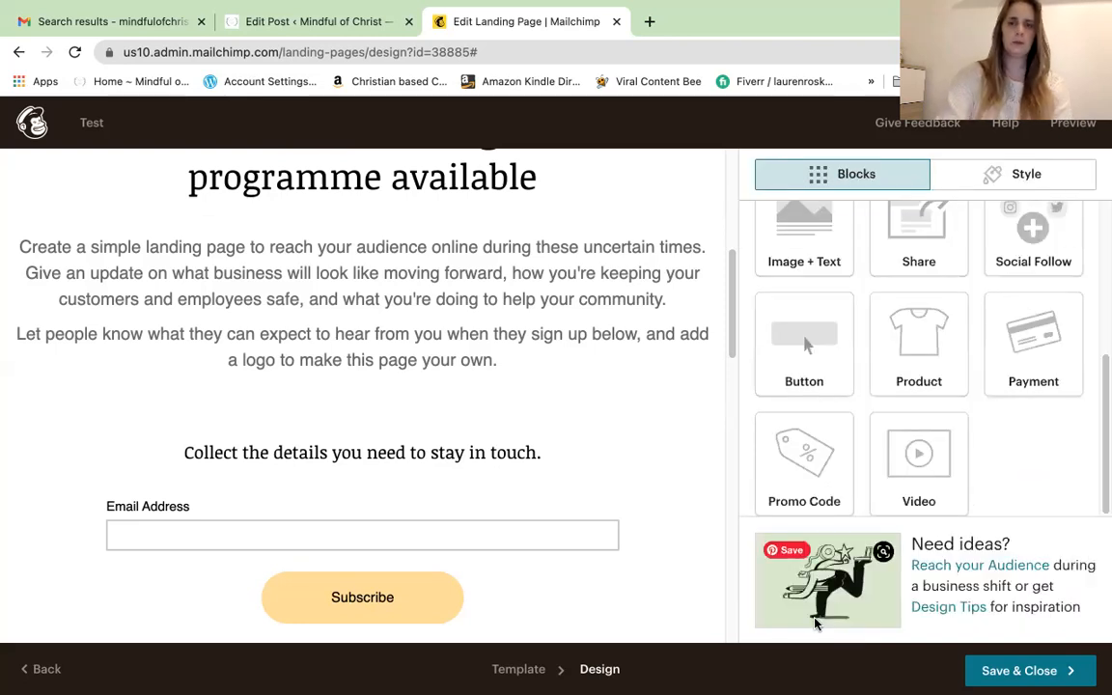
Replace the placeholder sentence above the signup form with 'To get updates drop your email here'
left_click_drag(731, 350, 730, 390)
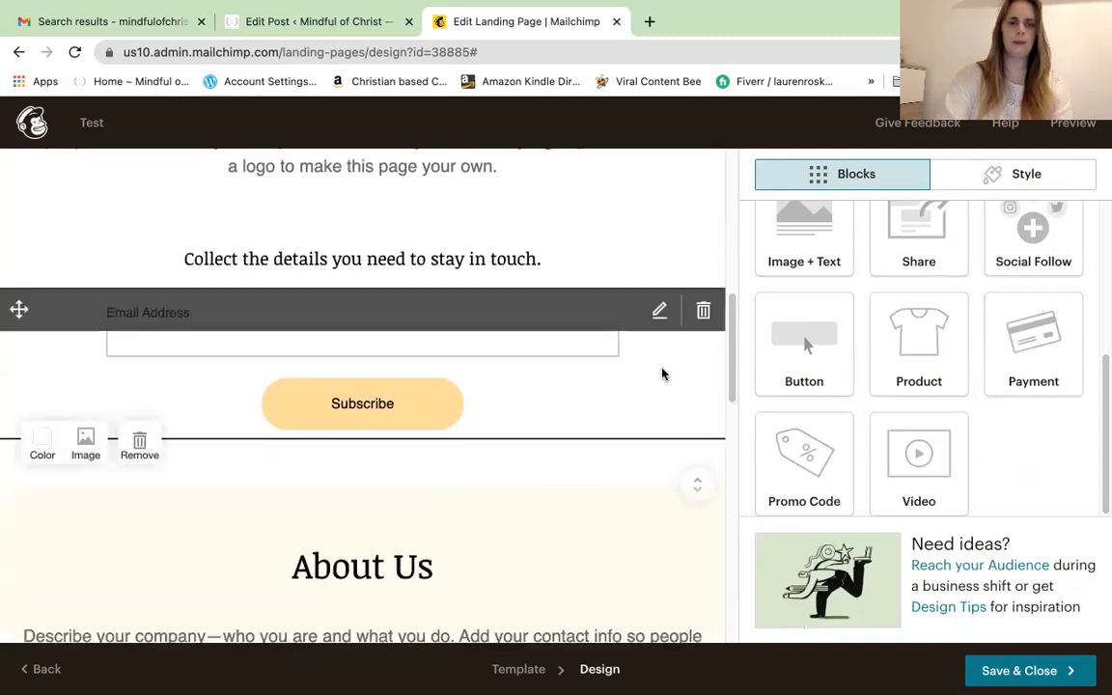
mouse_move(619, 272)
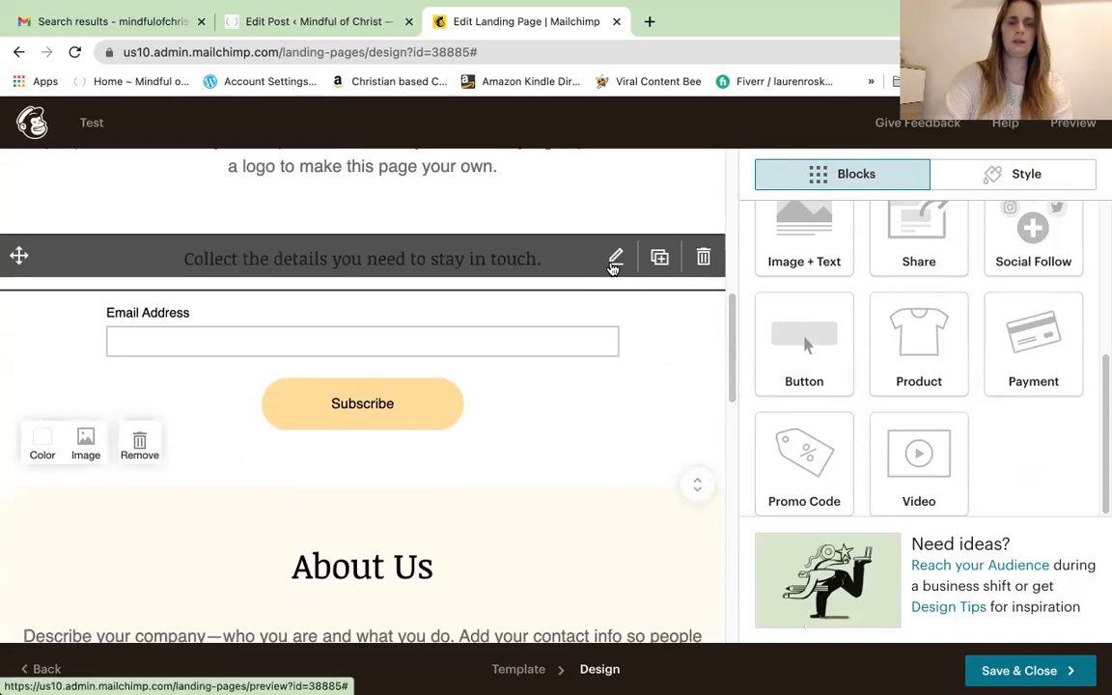
left_click(615, 260)
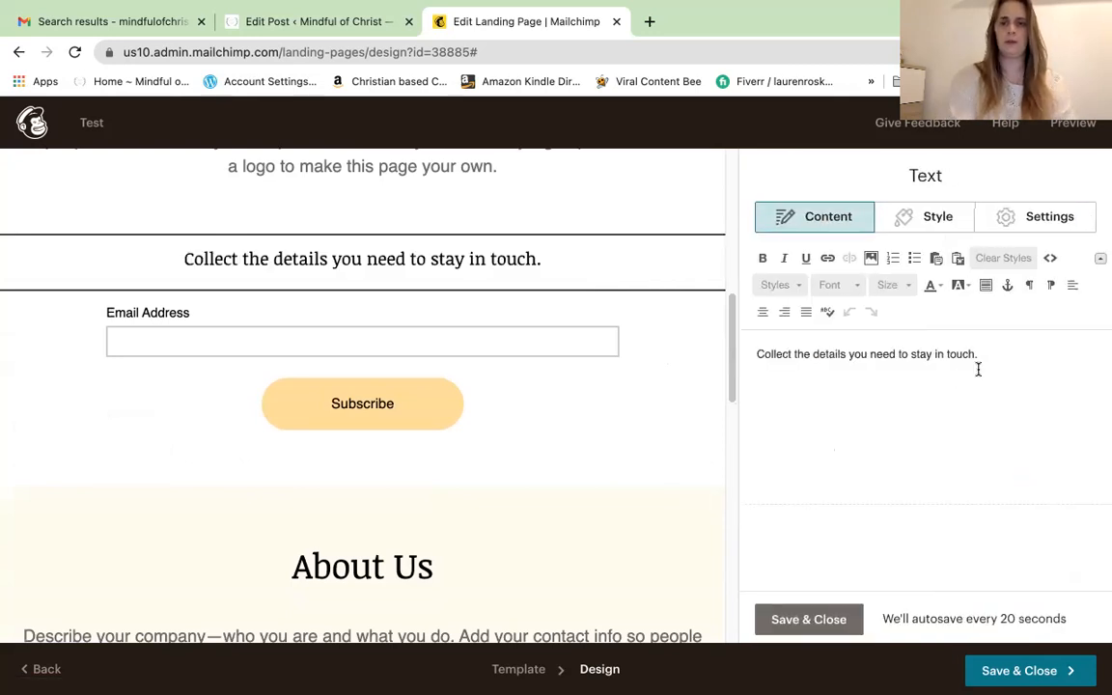
left_click_drag(978, 357, 757, 356)
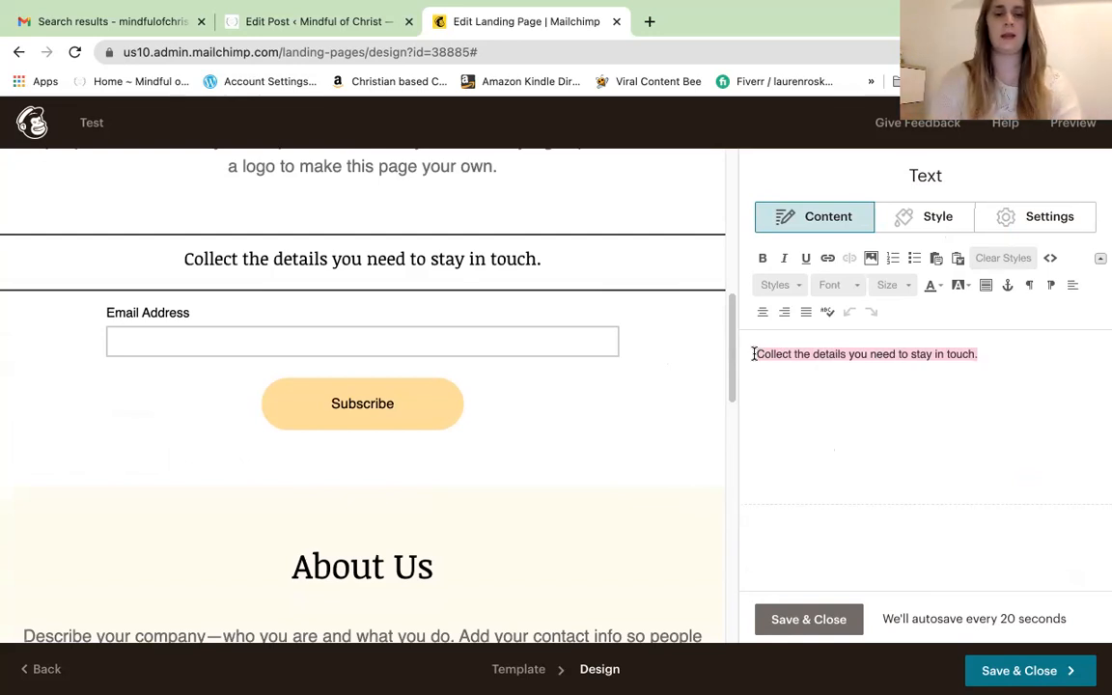
key("BackSpace")
type("To get updates drop your email here")
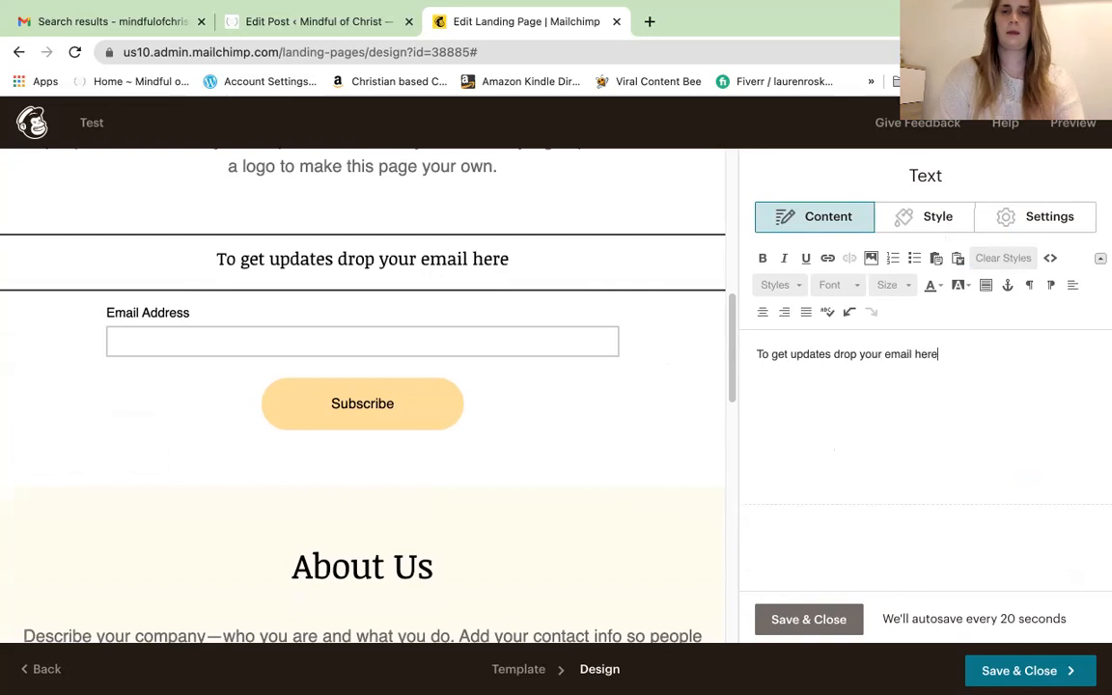
mouse_move(686, 352)
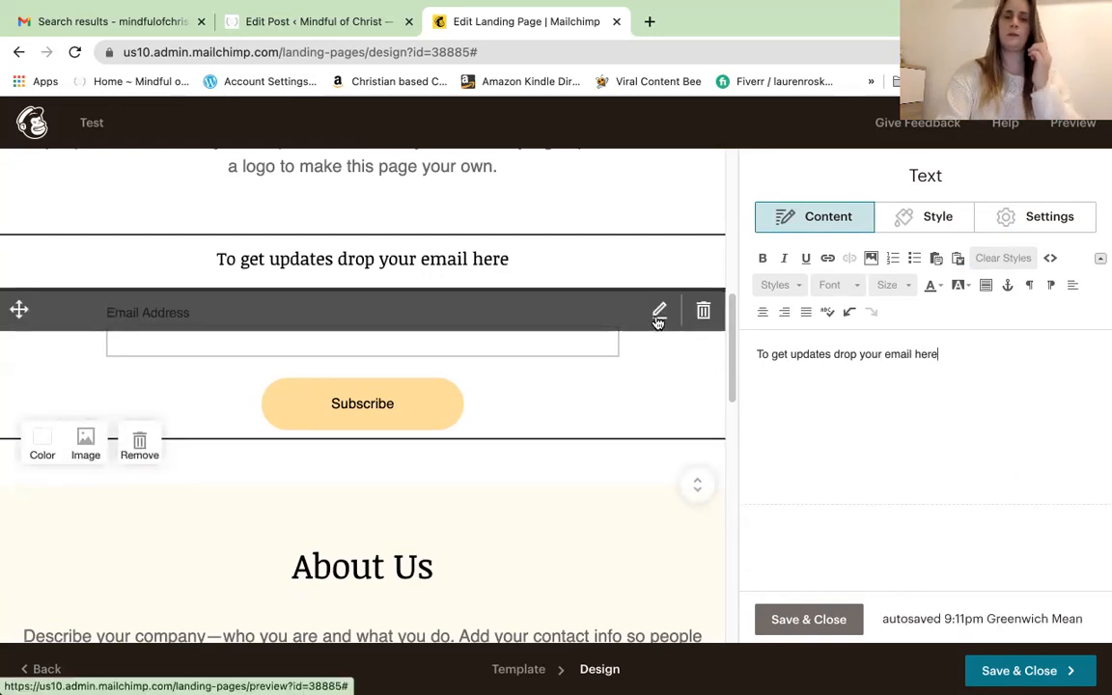
Add First Name, Last Name, Address, Phone Number and Company fields to the signup form
left_click(658, 314)
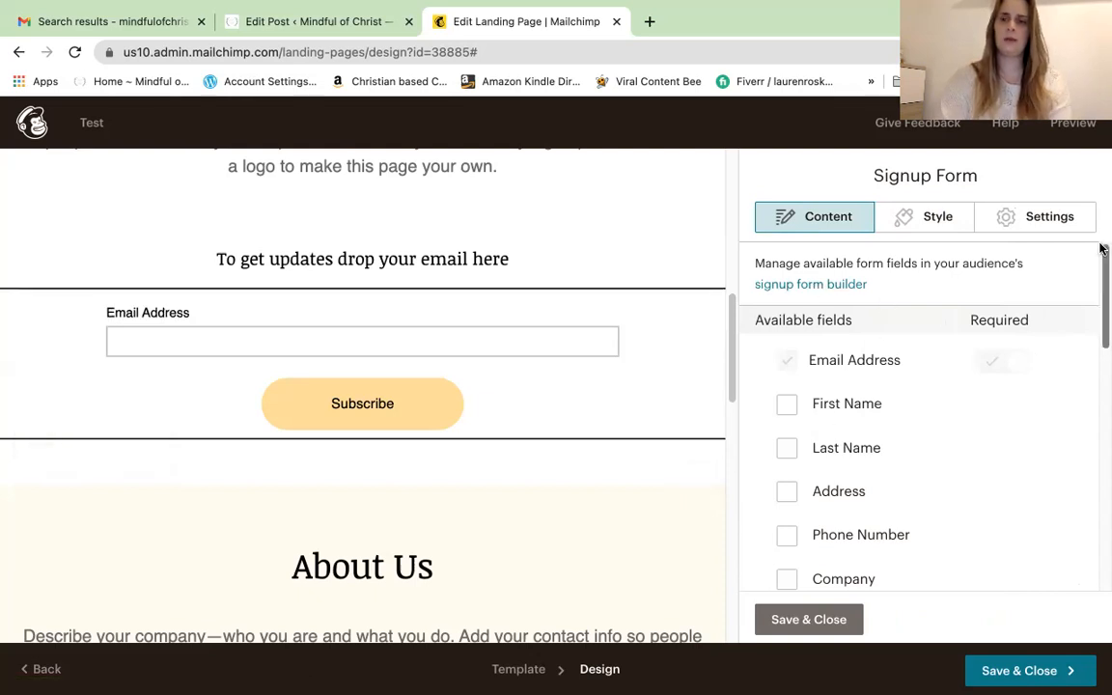
left_click_drag(1102, 261, 1073, 278)
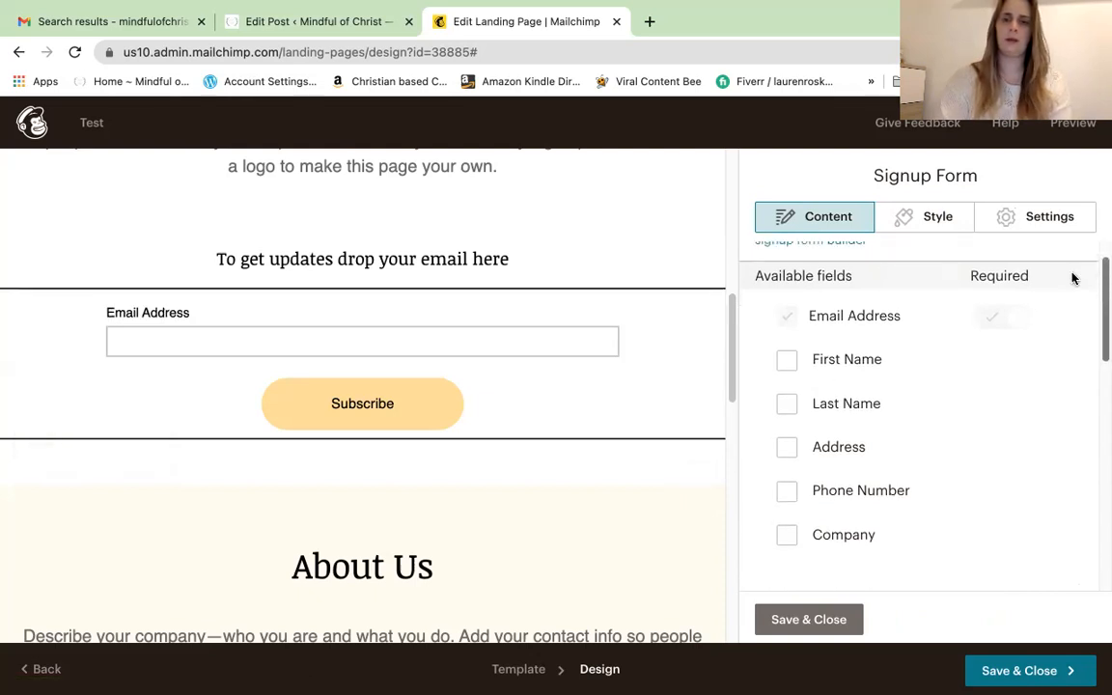
left_click(788, 362)
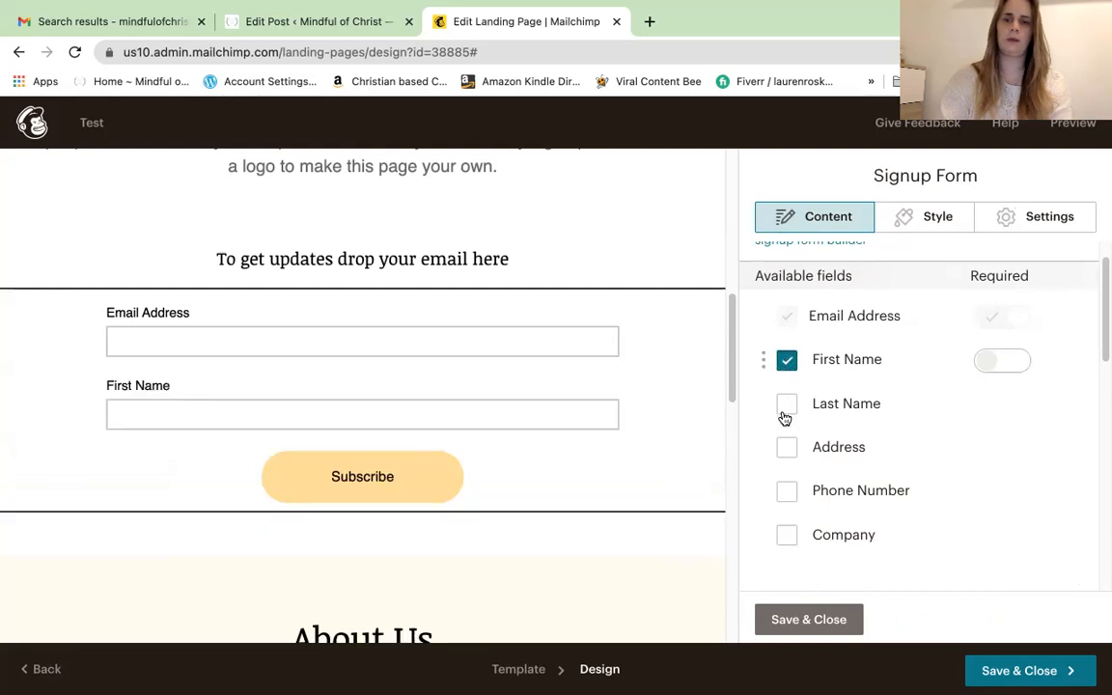
left_click(786, 404)
left_click(785, 452)
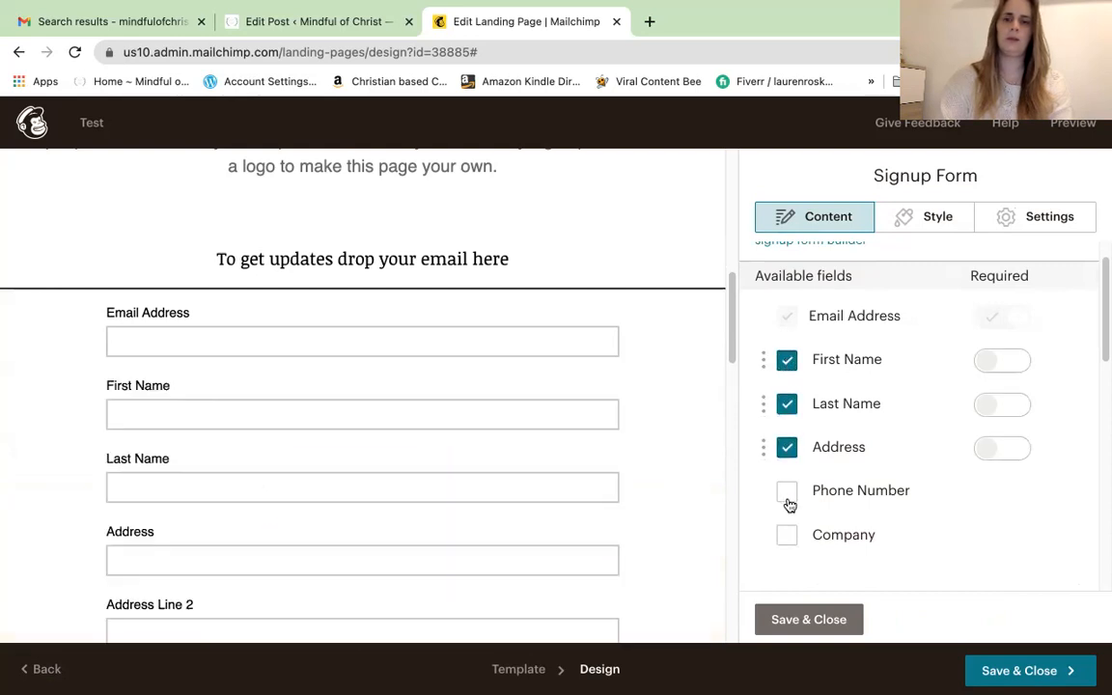
left_click(787, 495)
left_click(788, 542)
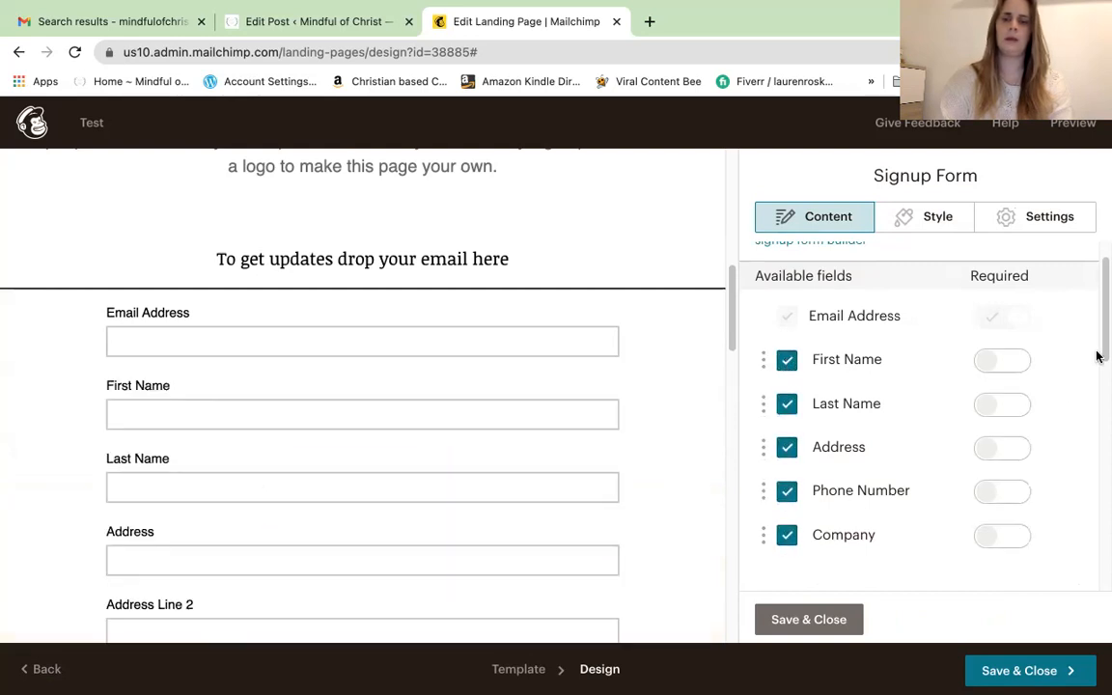
scroll(1101, 356, "down", 1)
left_click_drag(1104, 391, 1104, 359)
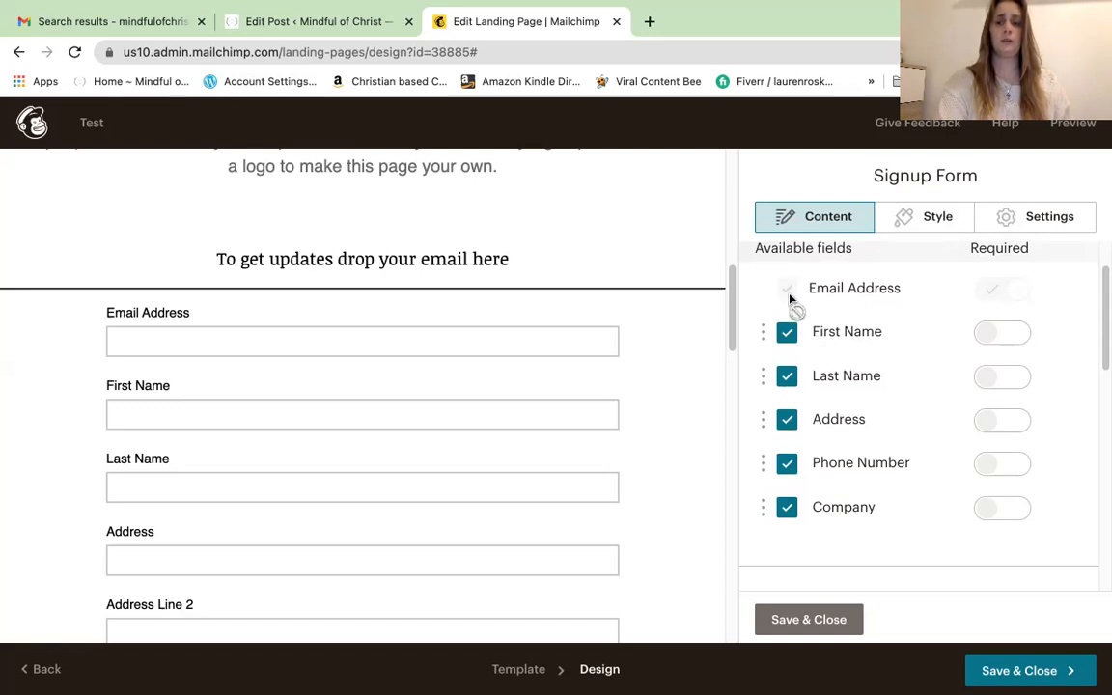
Remove the Company, Phone Number, Address and Last Name fields, keeping Email Address and First Name
left_click(788, 512)
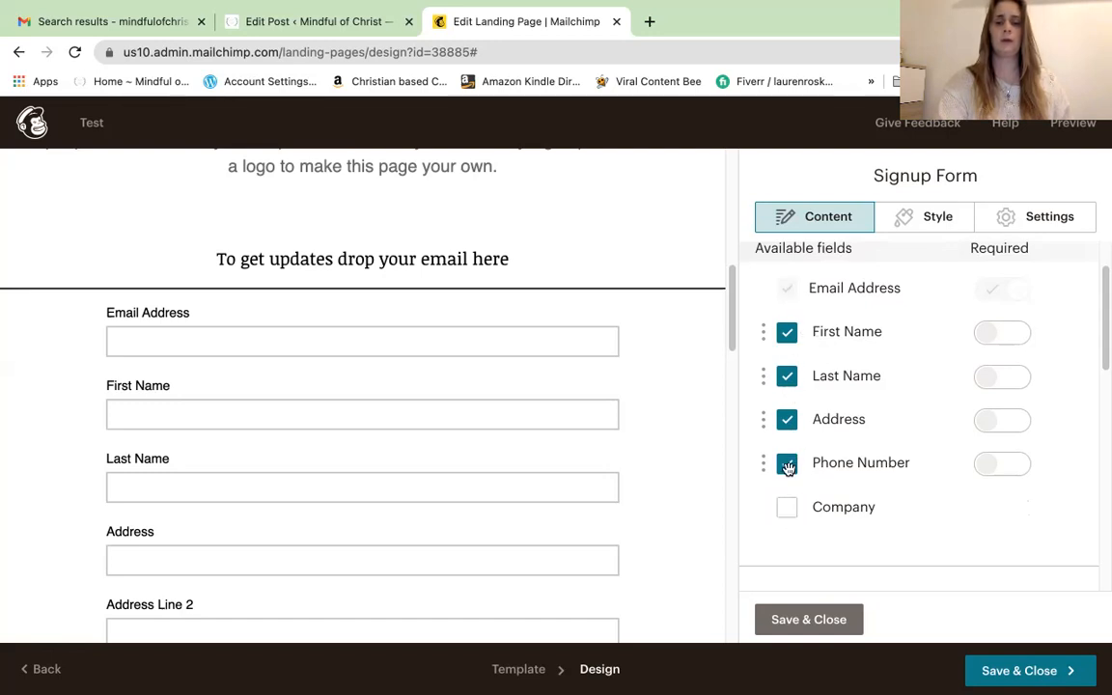
left_click(787, 465)
left_click(788, 421)
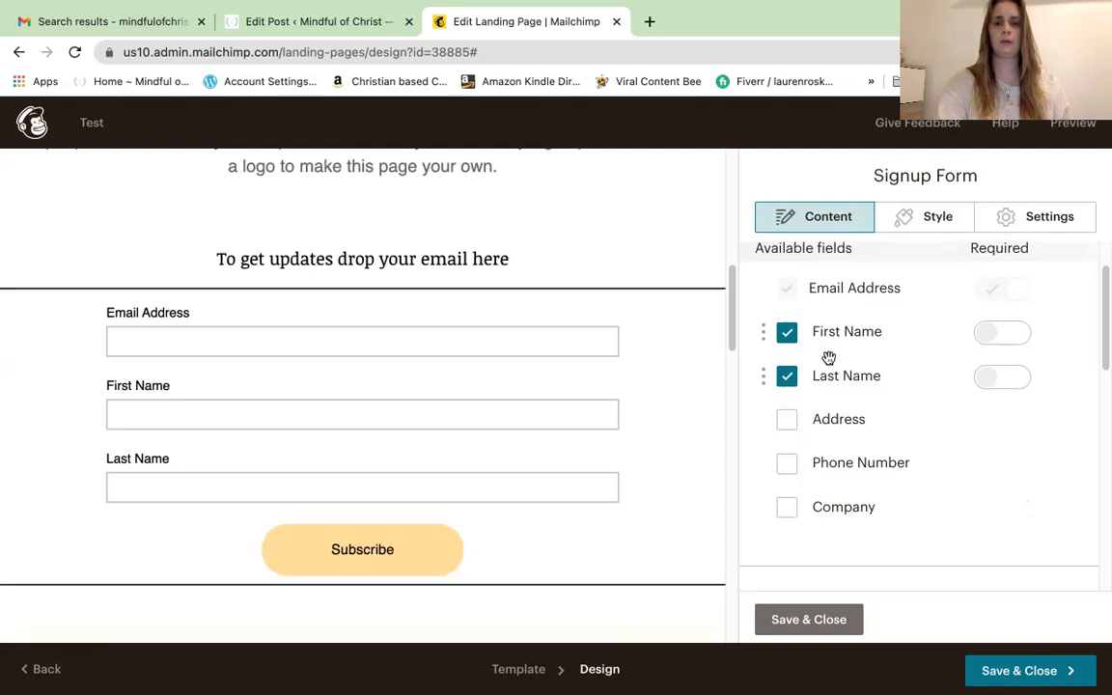
left_click(787, 376)
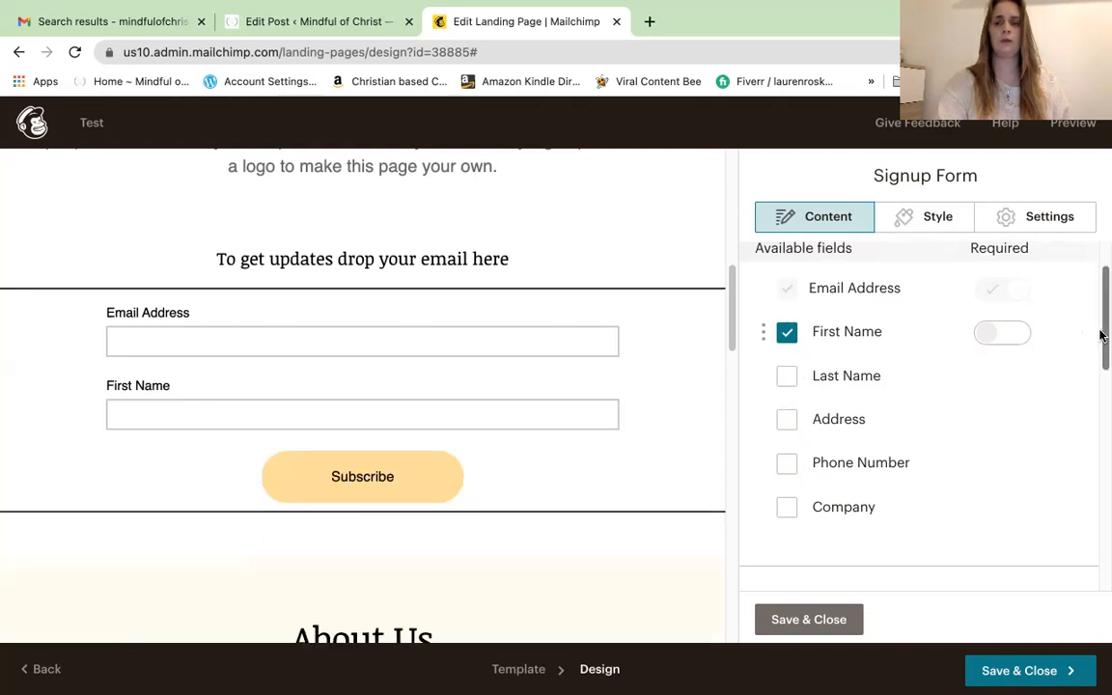
left_click_drag(1102, 347, 1101, 429)
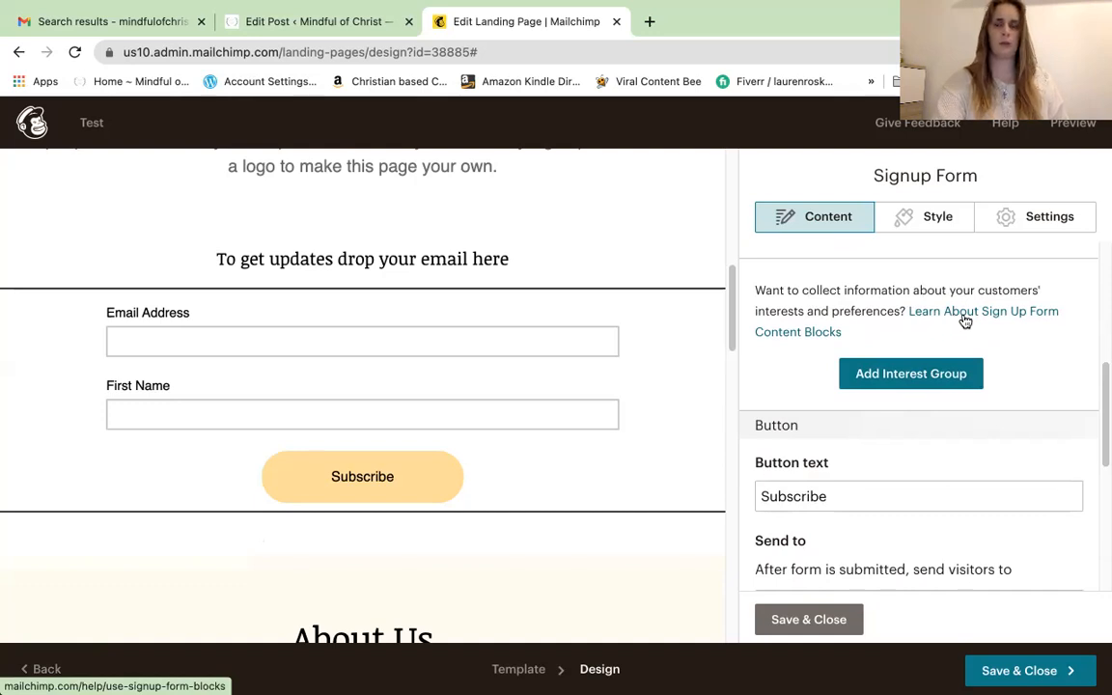
mouse_move(1102, 392)
left_mouse_down()
mouse_move(1102, 437)
mouse_move(1102, 388)
left_mouse_up()
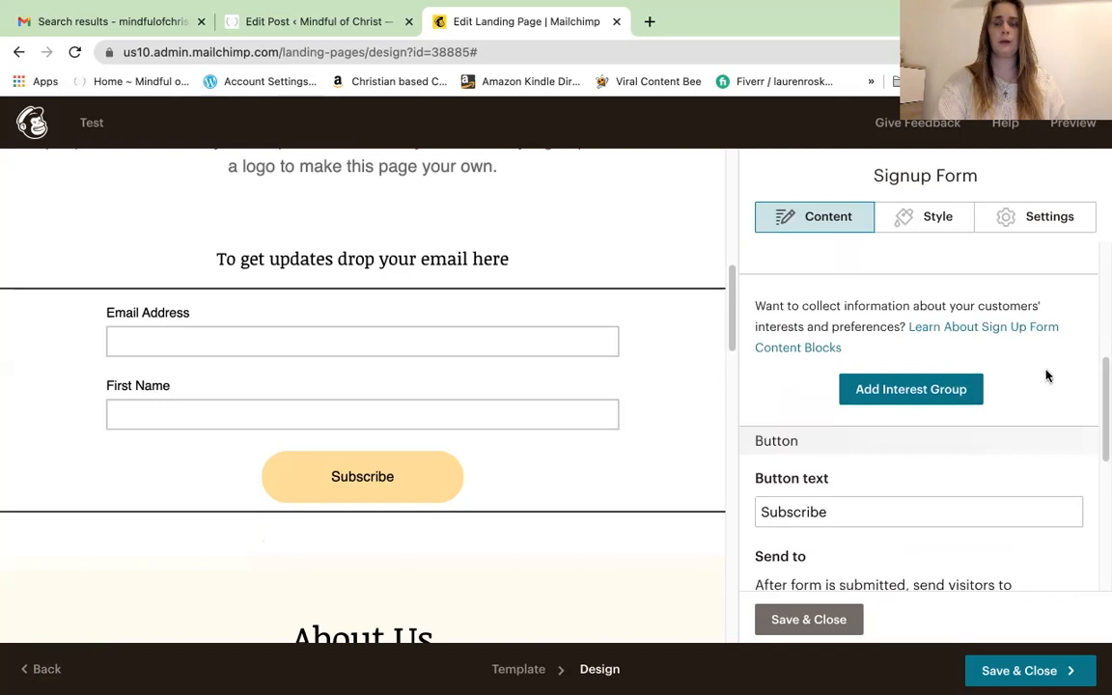
left_click_drag(1102, 408, 1101, 459)
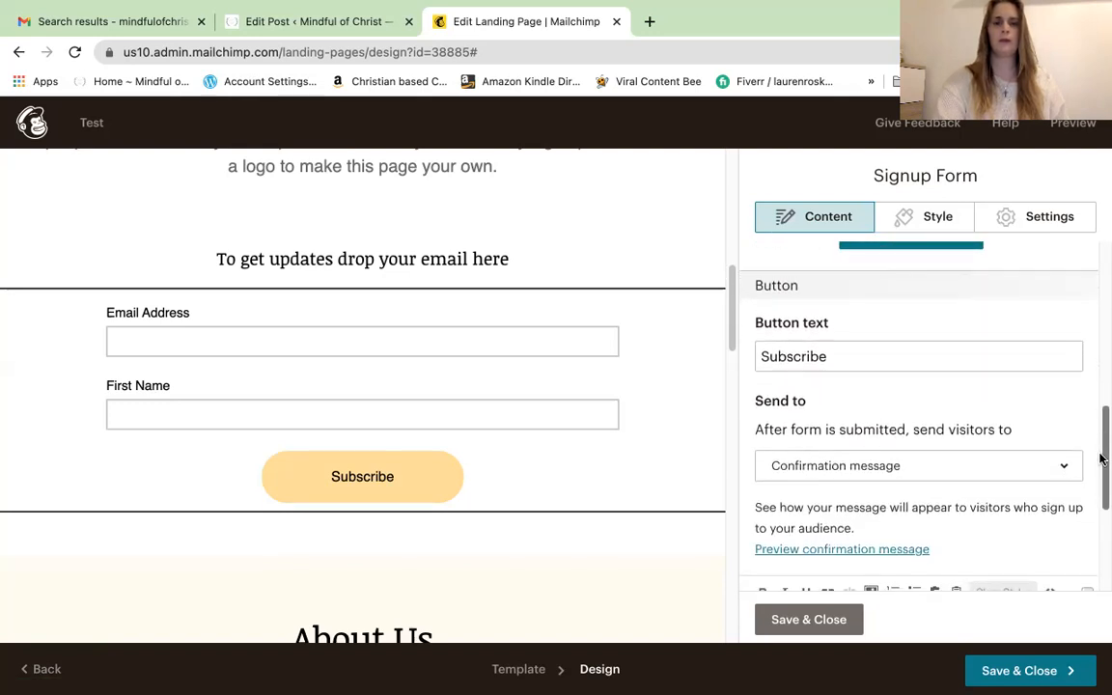
Change the signup button text to 'Subscribe Here' and review the post-signup destination options
left_click(833, 356)
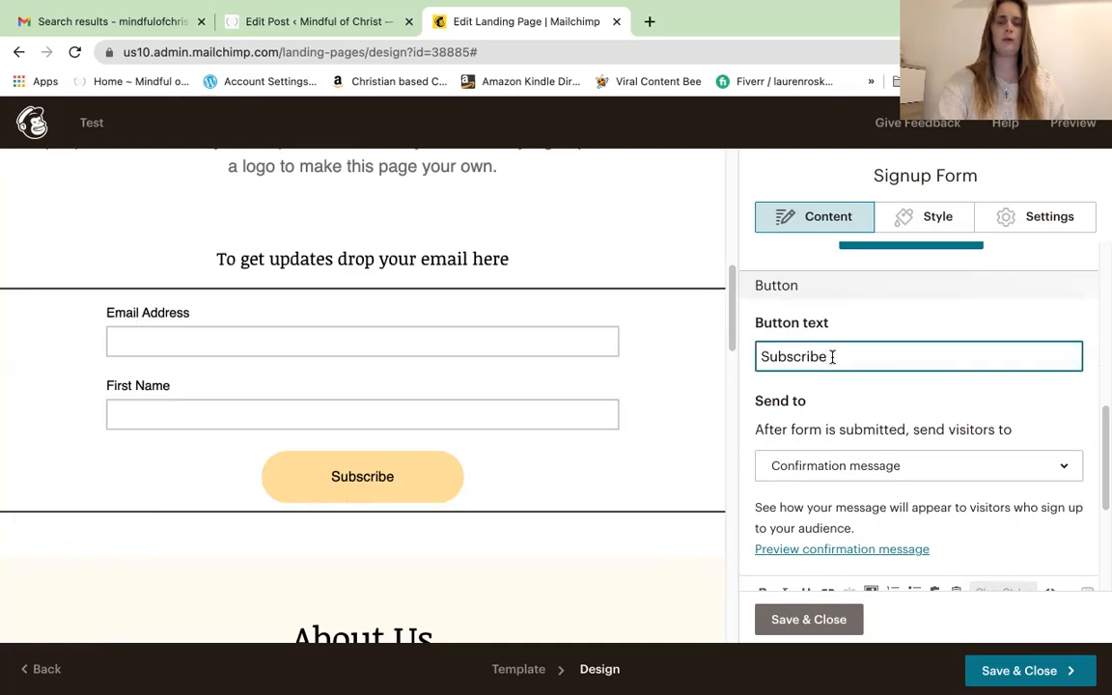
type("H")
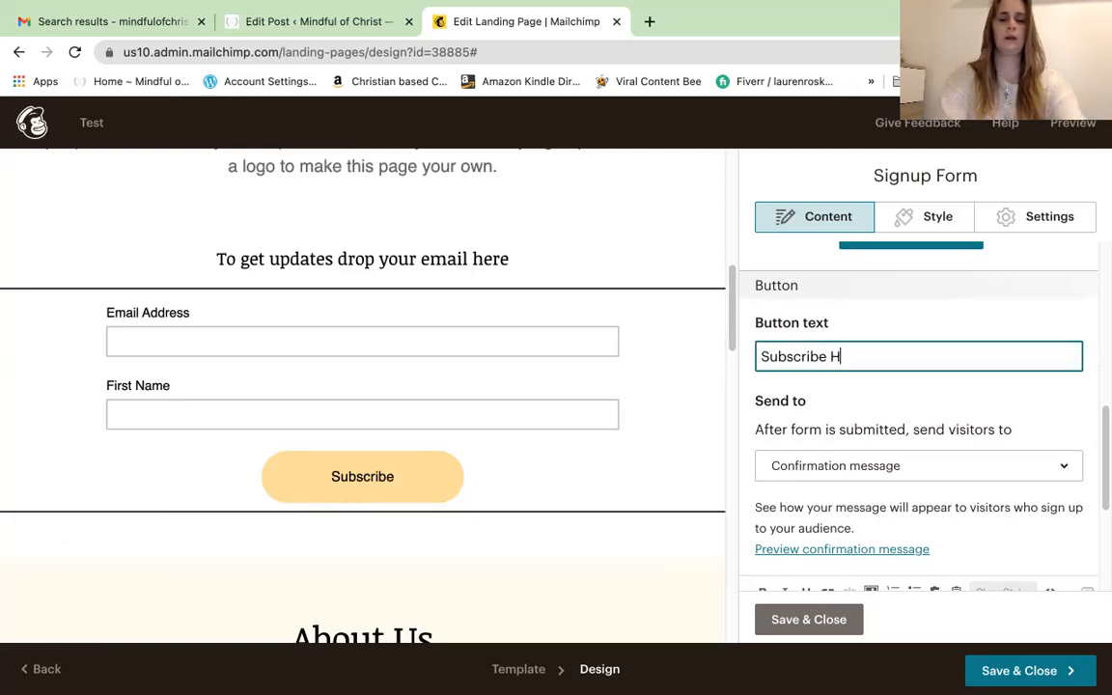
type("ere")
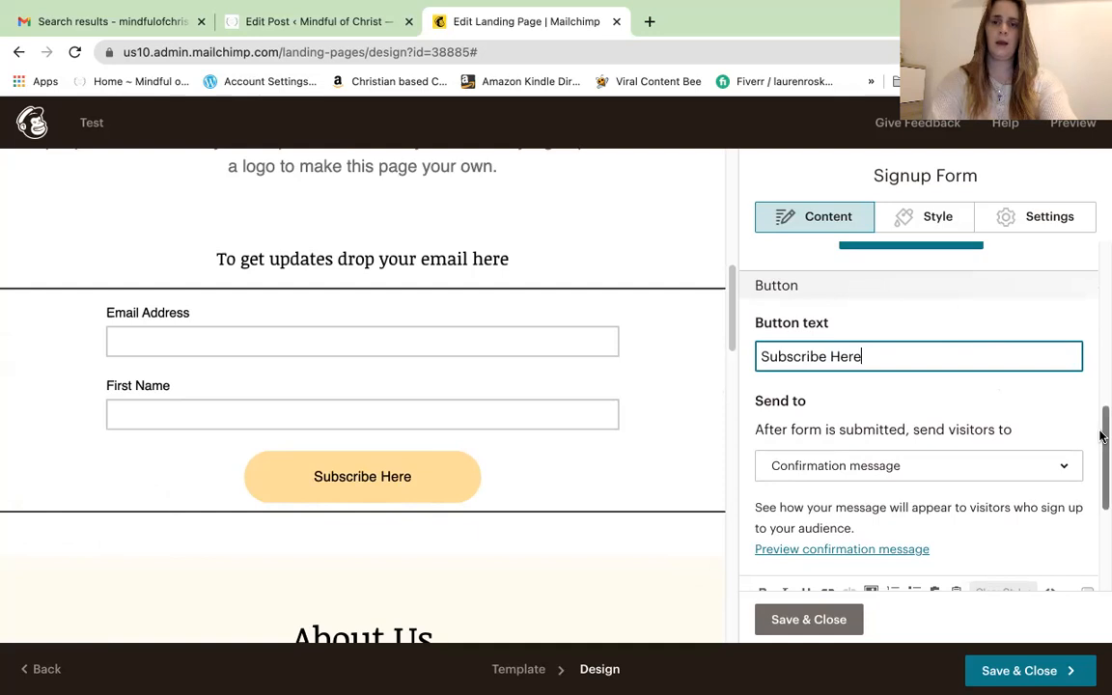
scroll(1100, 449, "down", 3)
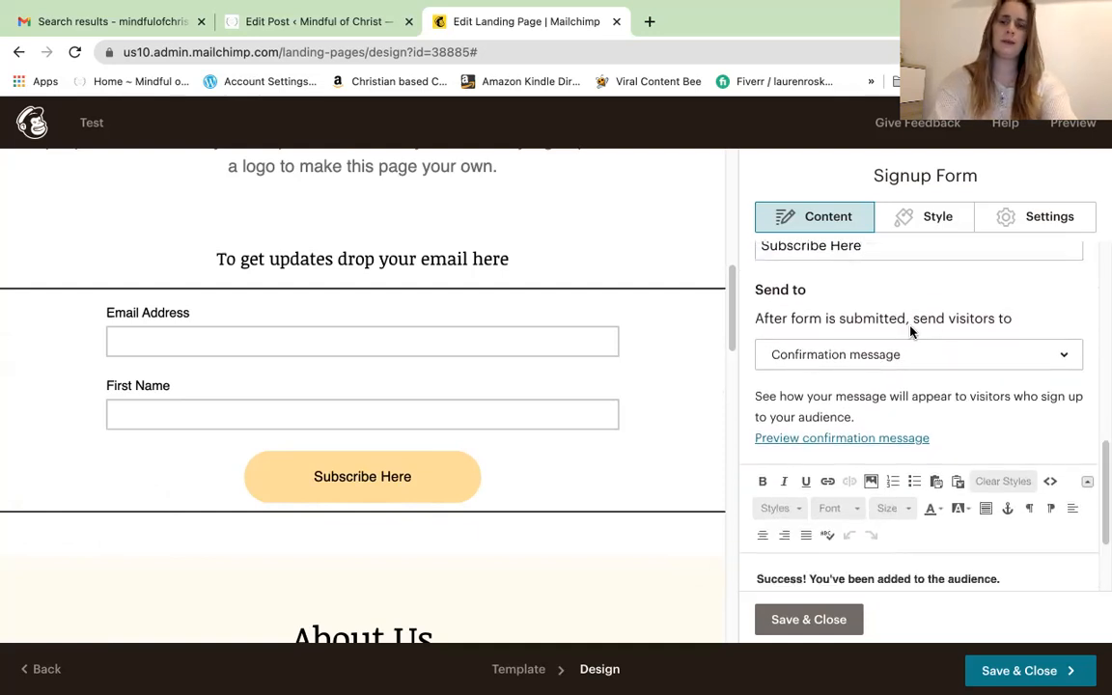
left_click(1064, 363)
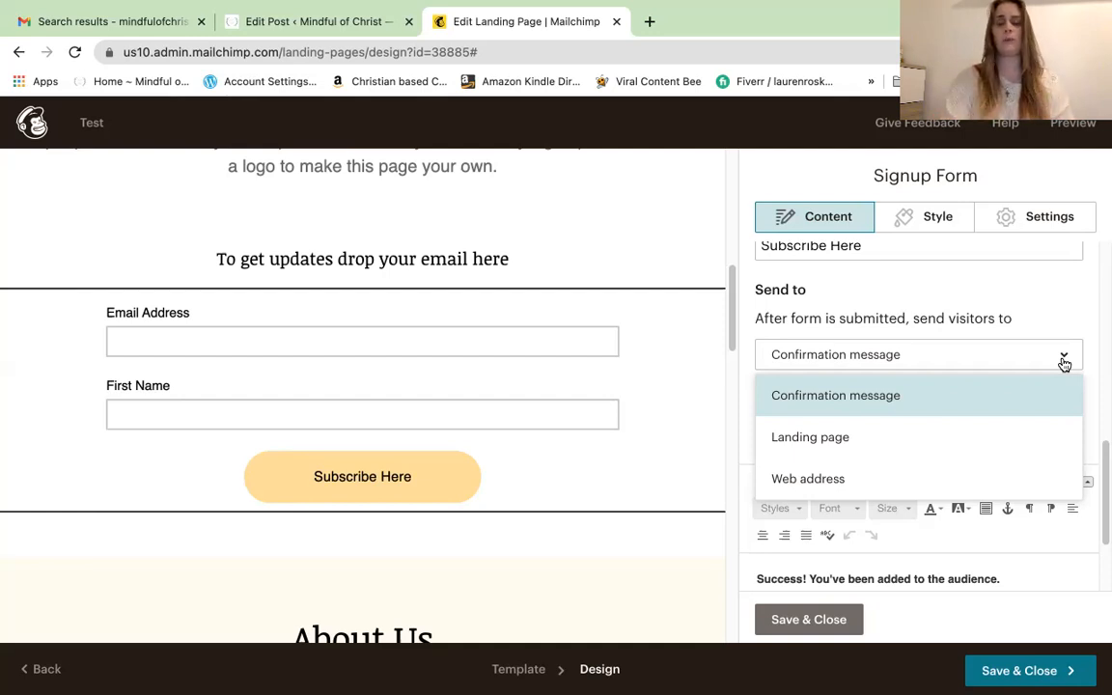
left_click(907, 441)
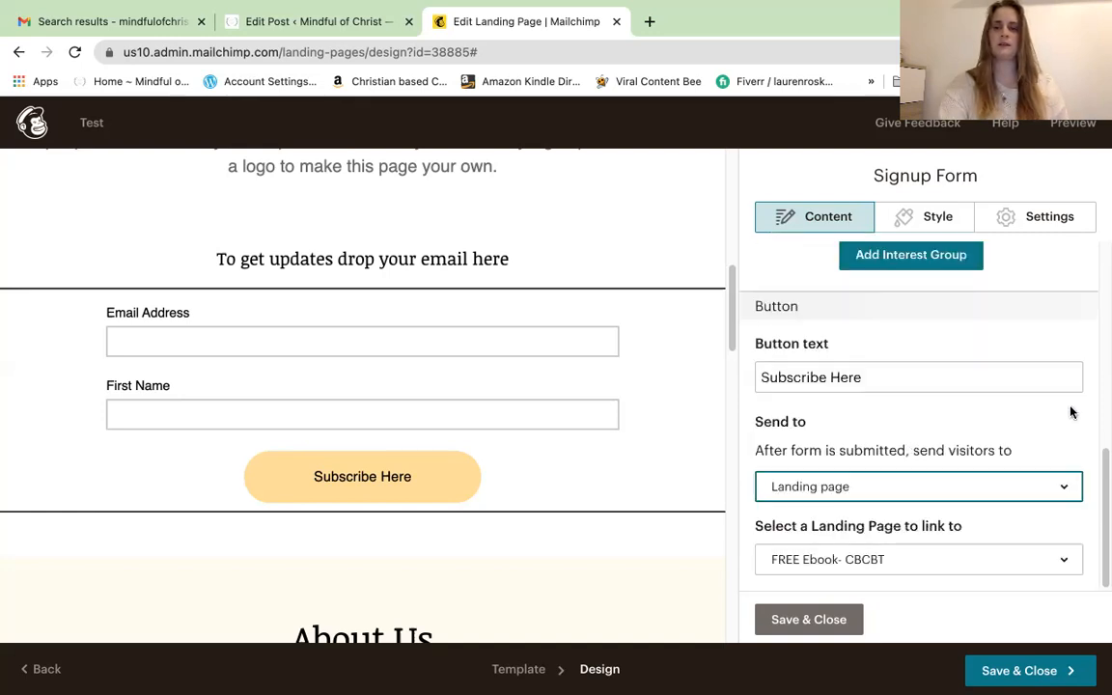
left_click(1059, 566)
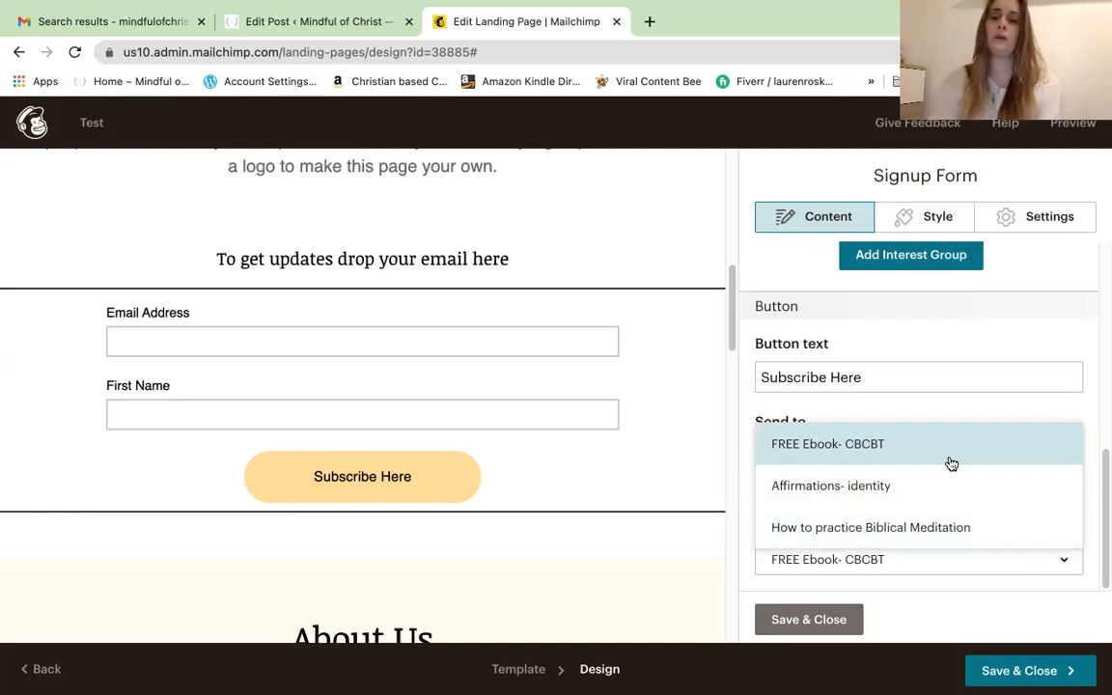
left_click(1050, 403)
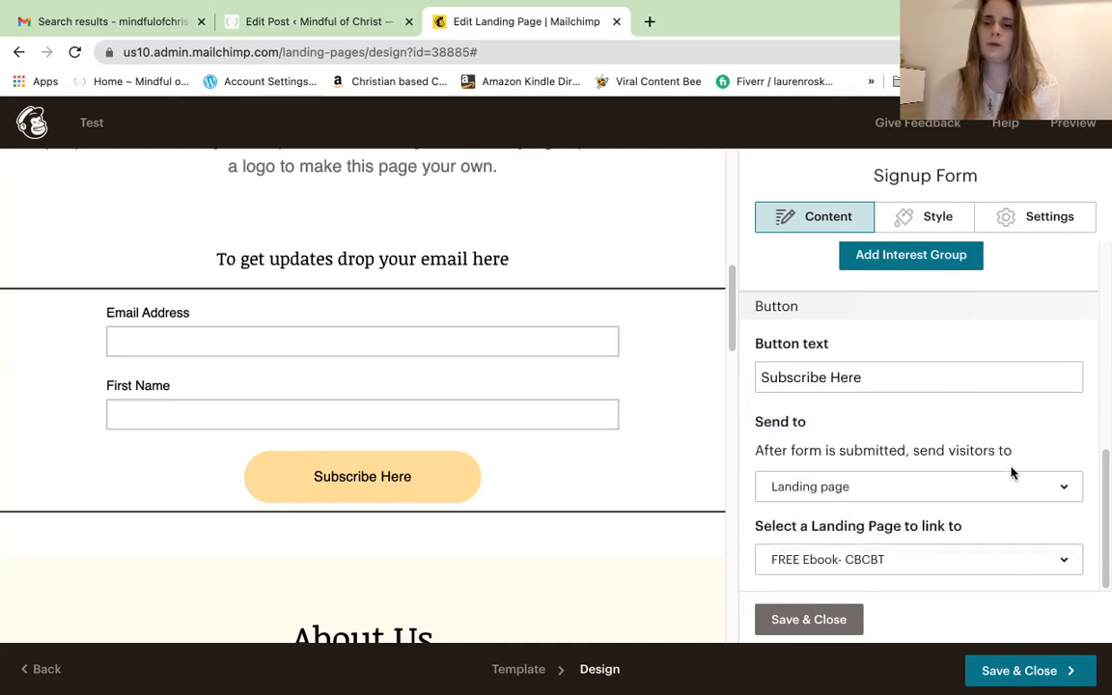
left_click(1066, 490)
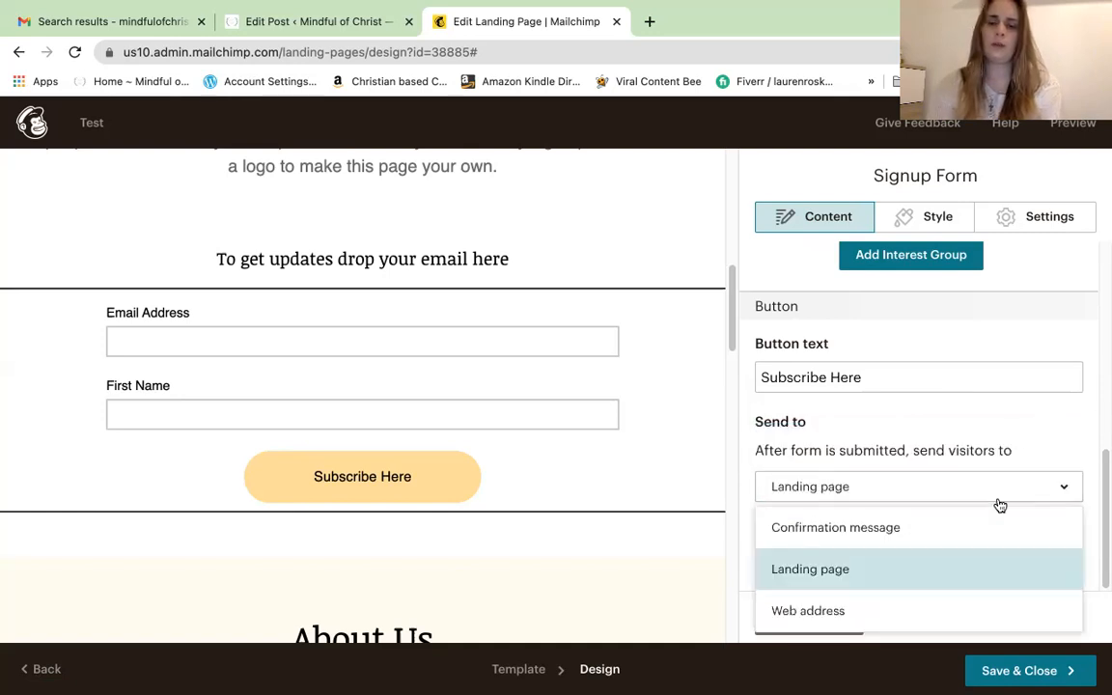
left_click(867, 609)
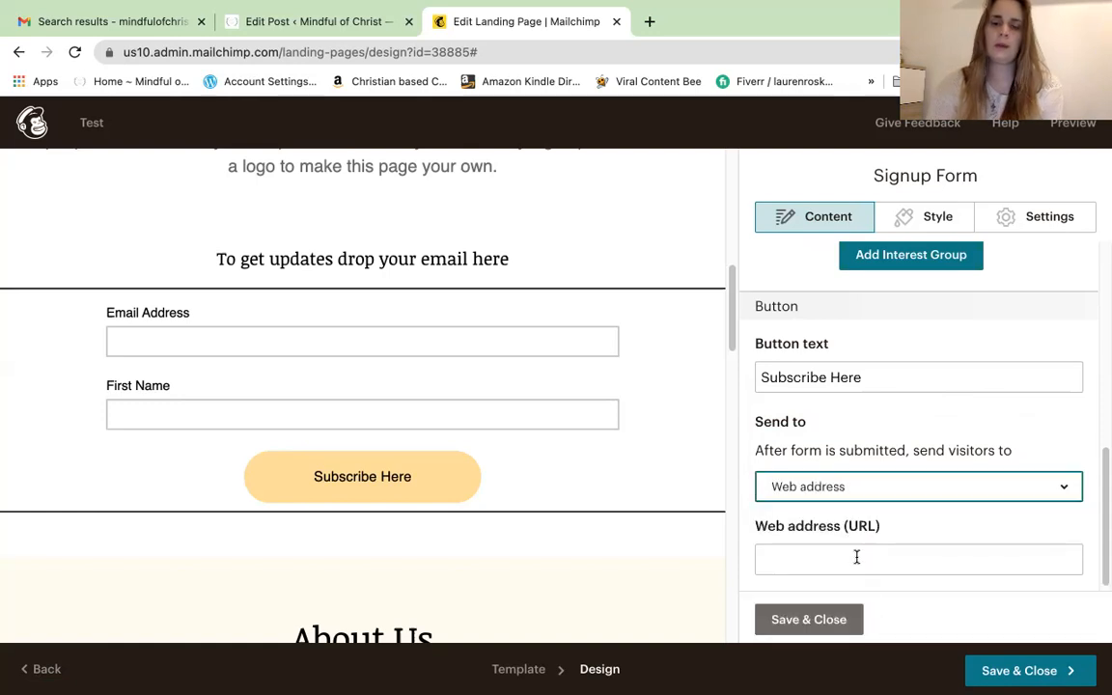
left_click(856, 557)
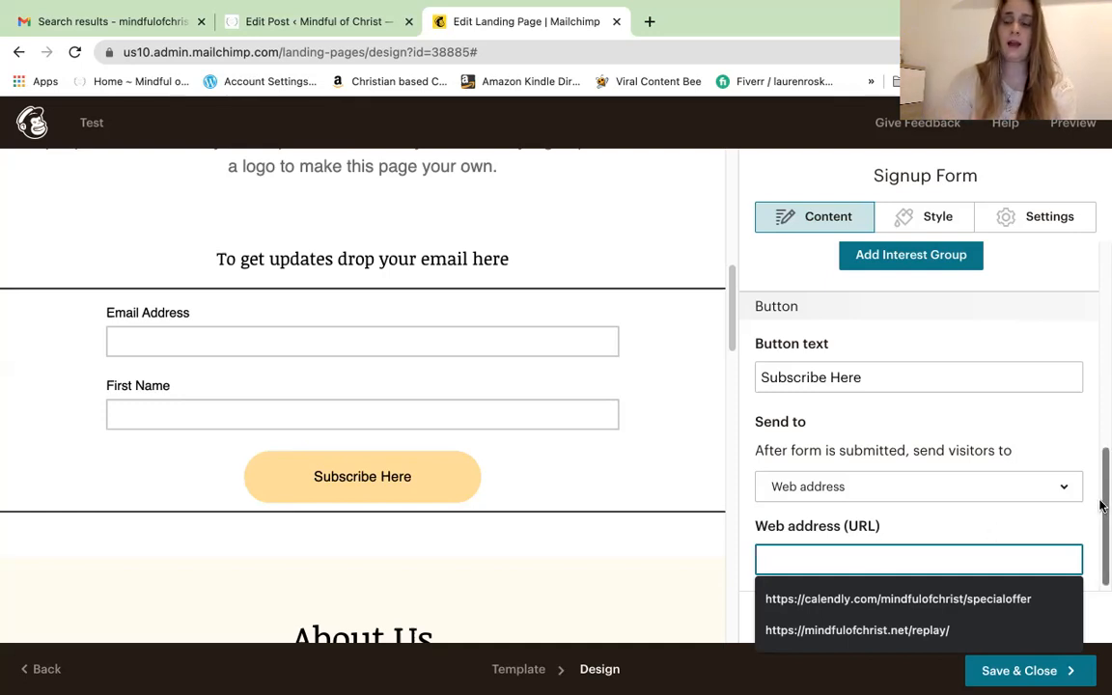
type("http://")
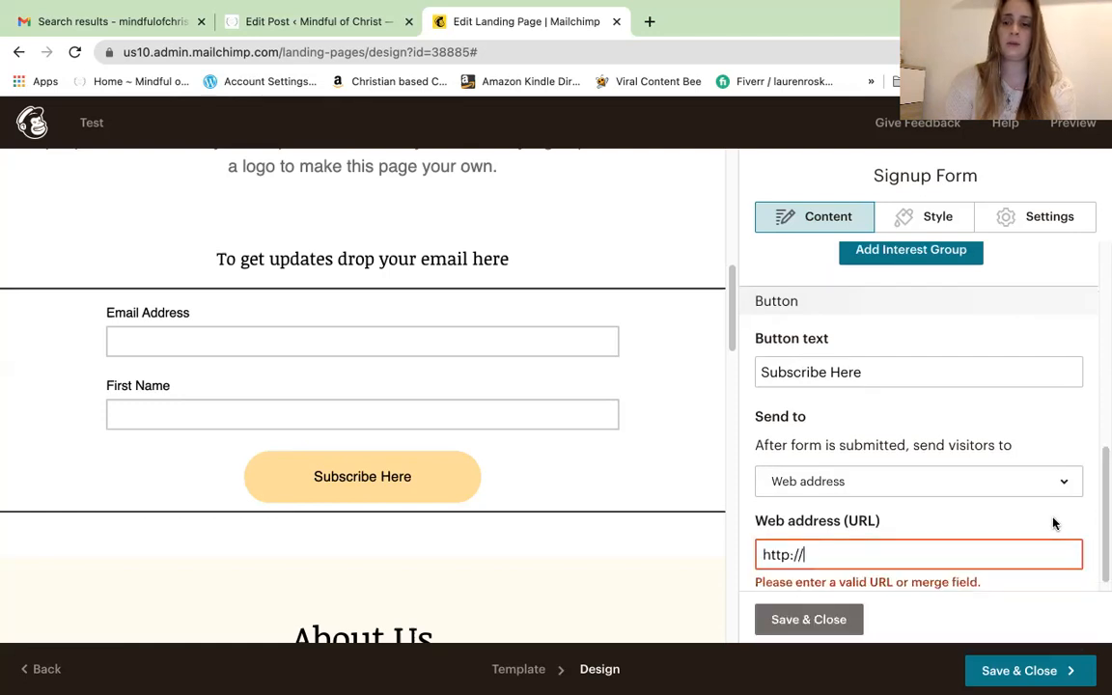
scroll(1100, 507, "down", 1)
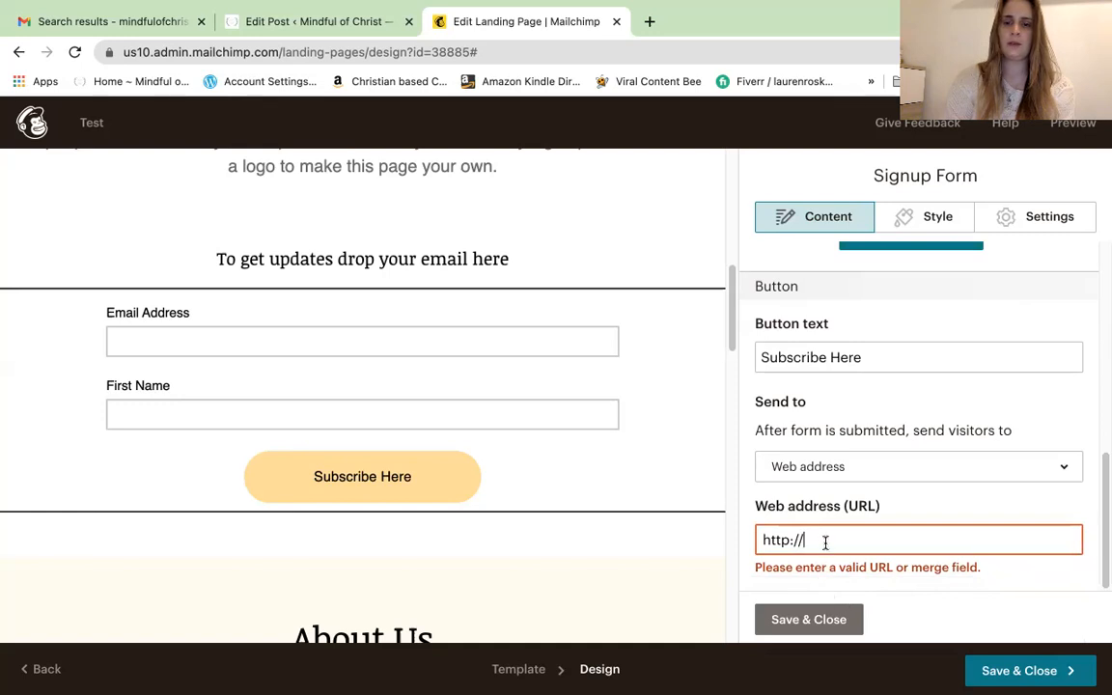
left_click(819, 620)
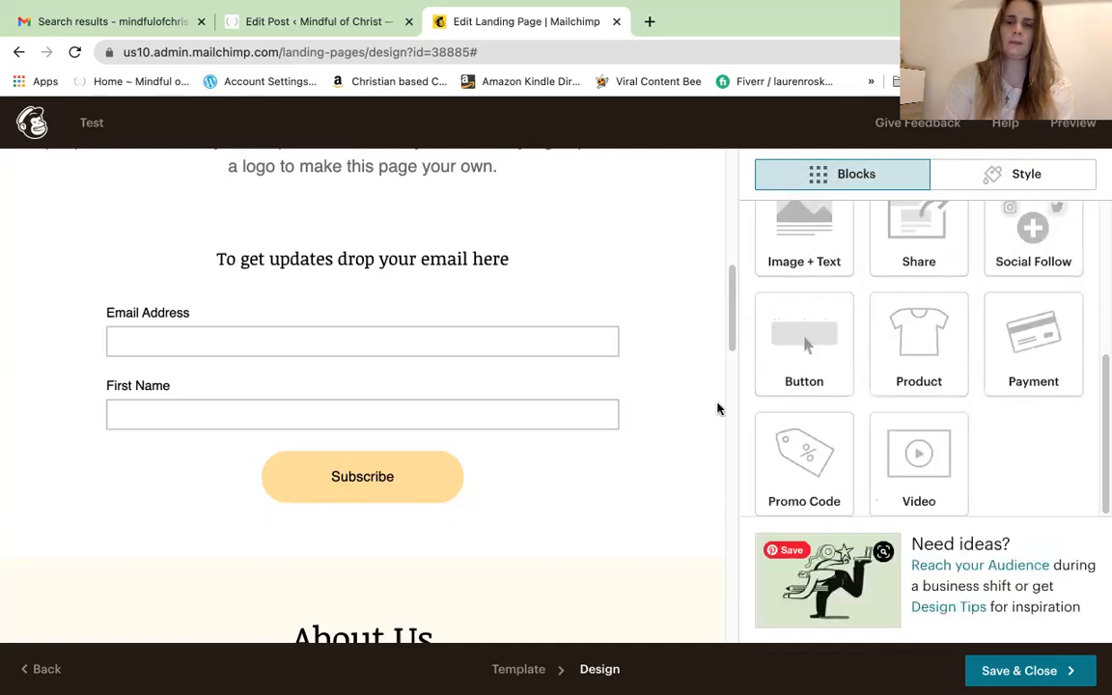
Add a new line reading 'Email' below the About Us description and select it
left_click_drag(730, 338, 729, 409)
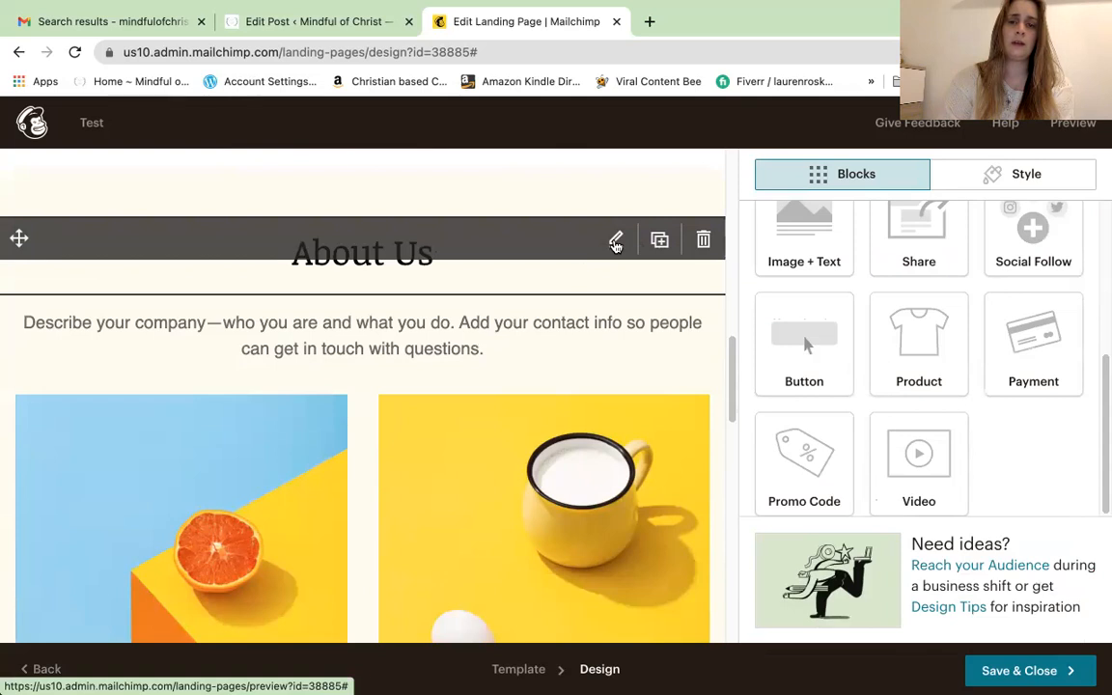
left_click(616, 244)
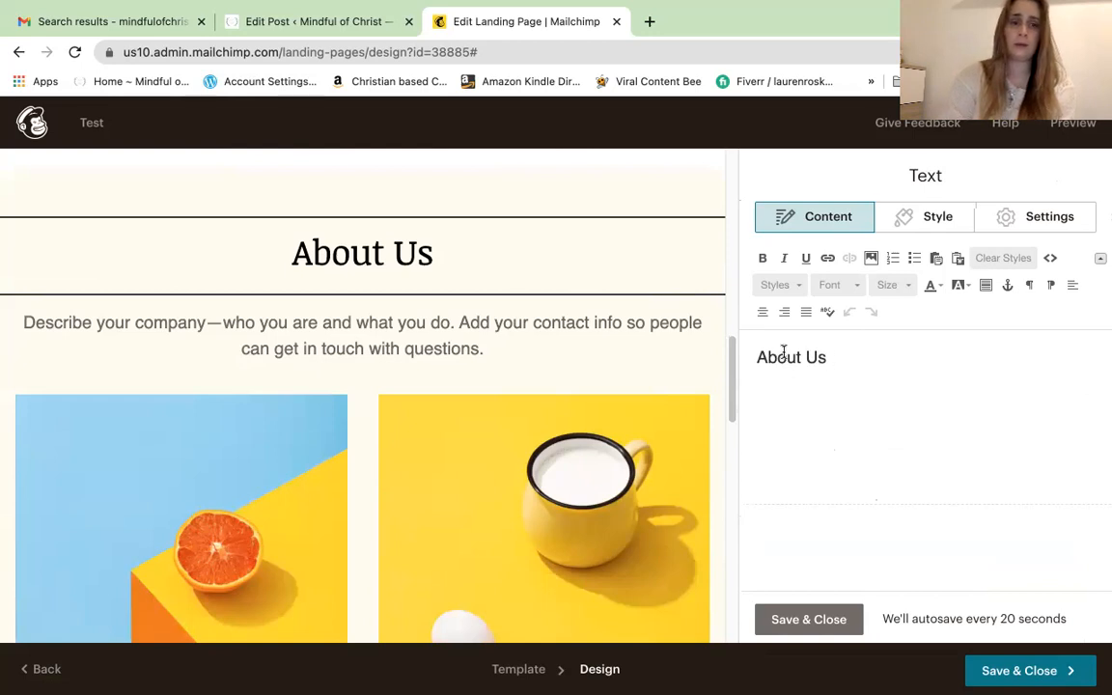
mouse_move(600, 346)
left_click(617, 318)
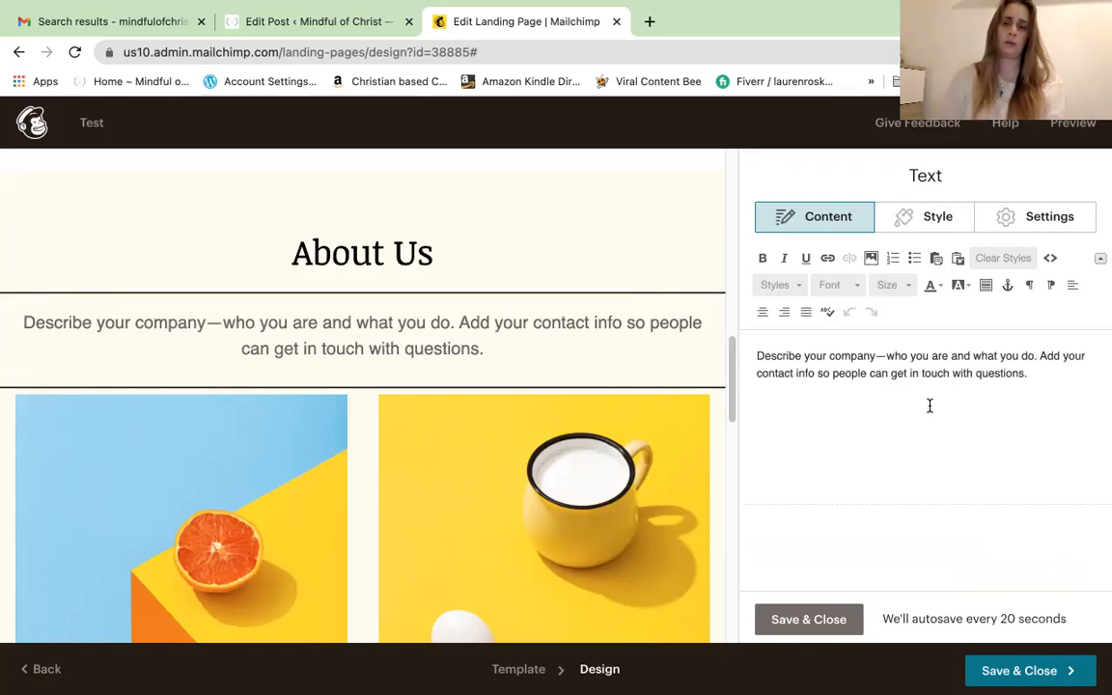
left_click(1043, 379)
key("Return")
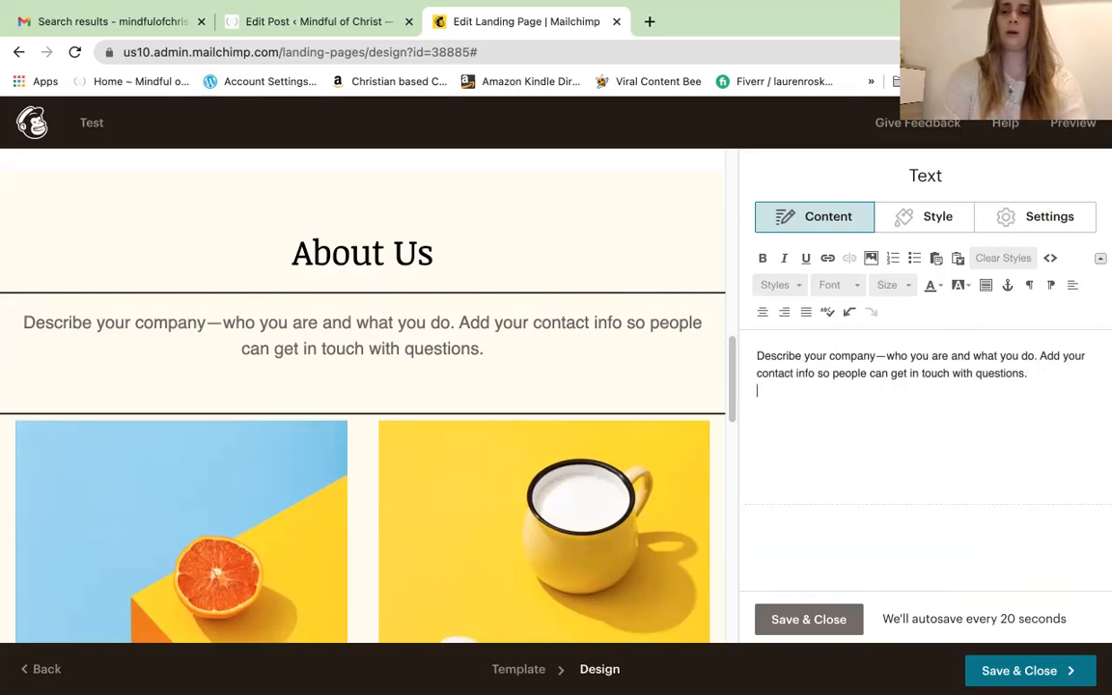
type("Email")
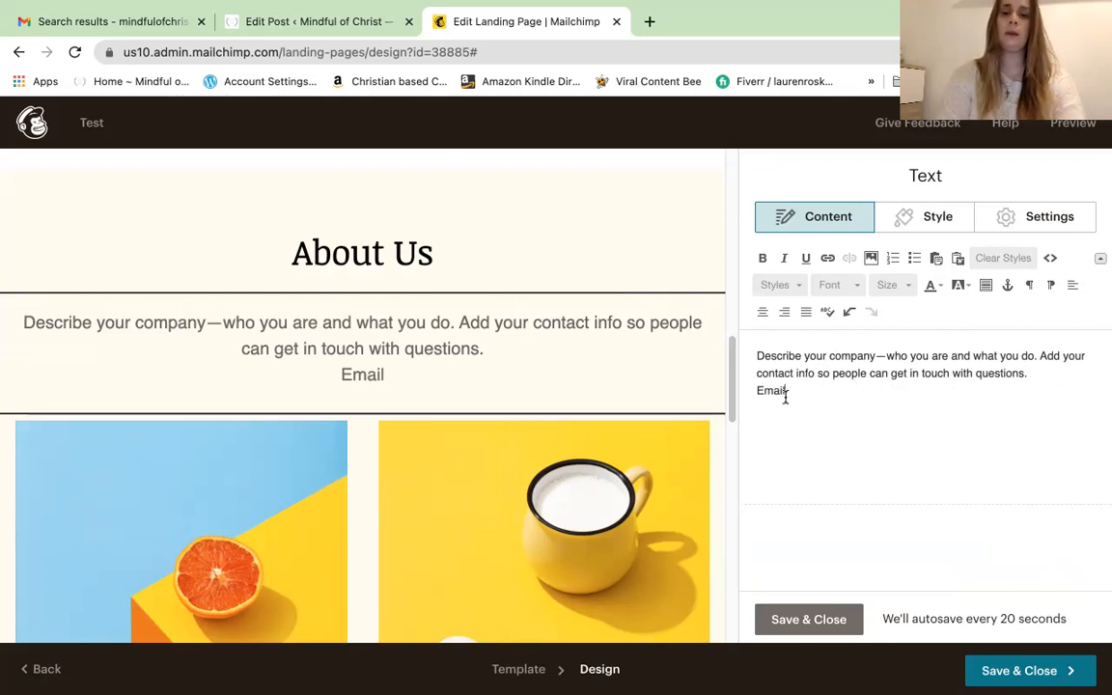
left_click_drag(782, 391, 757, 392)
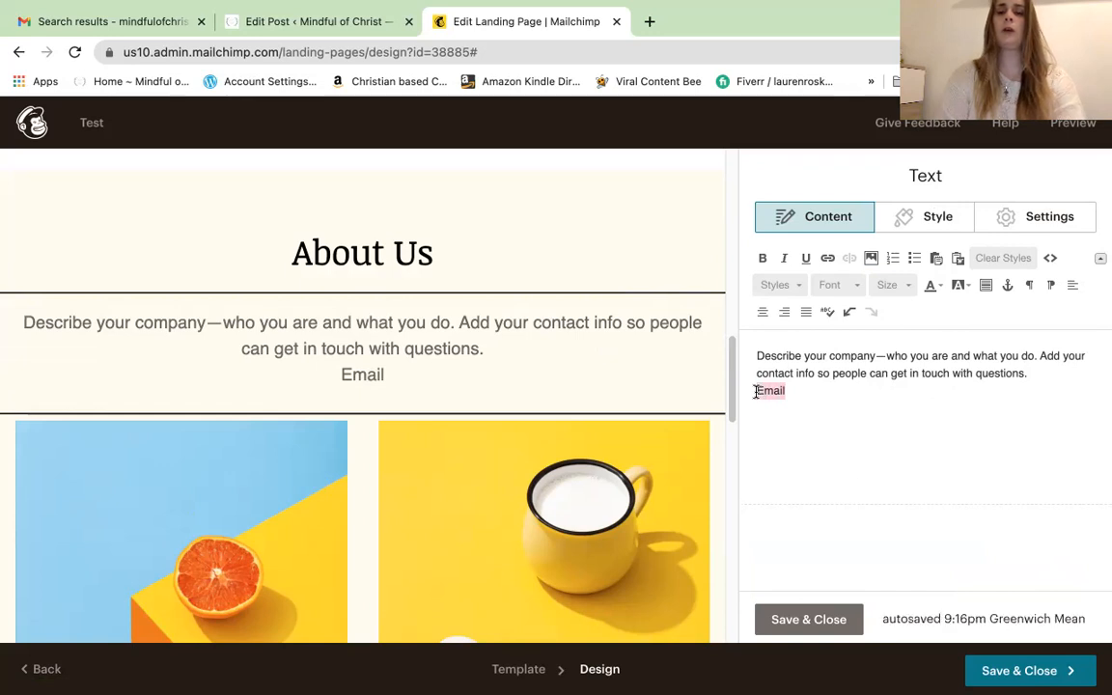
Link the word Email to the contact's e-mail address
left_click(829, 259)
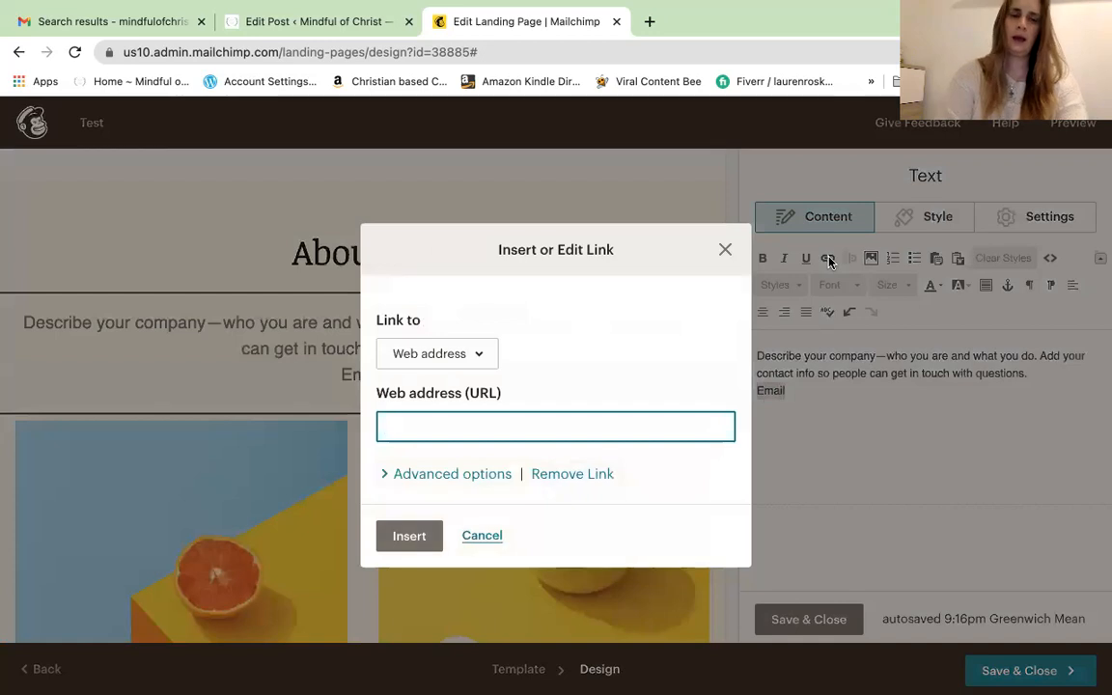
left_click(404, 537)
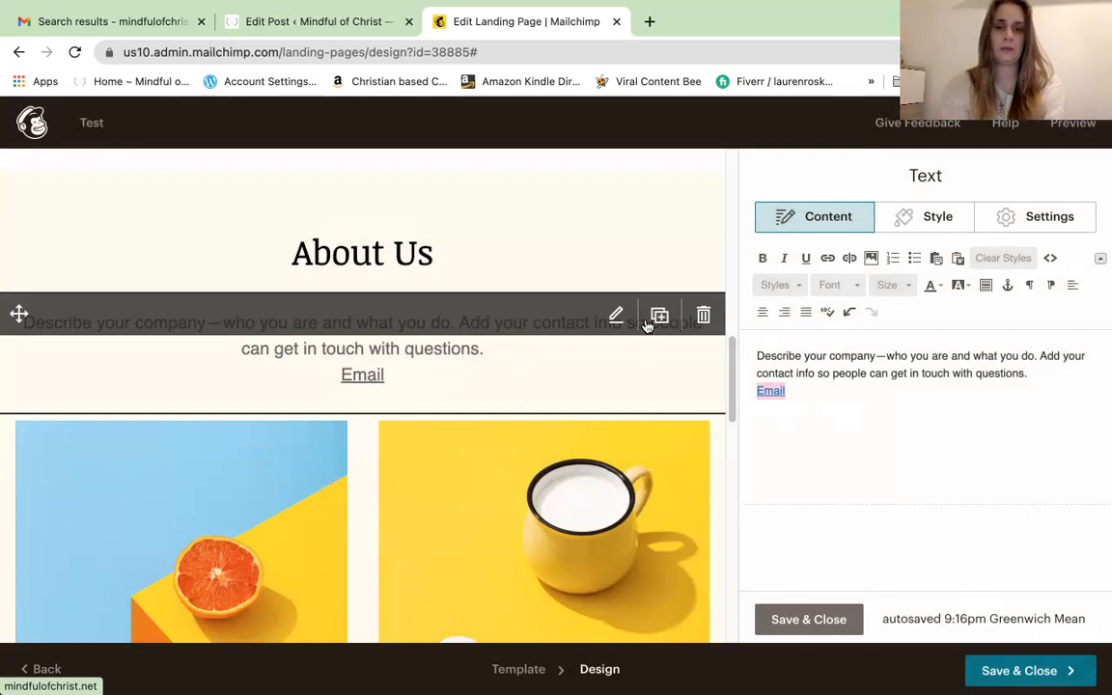
left_click_drag(731, 376, 733, 408)
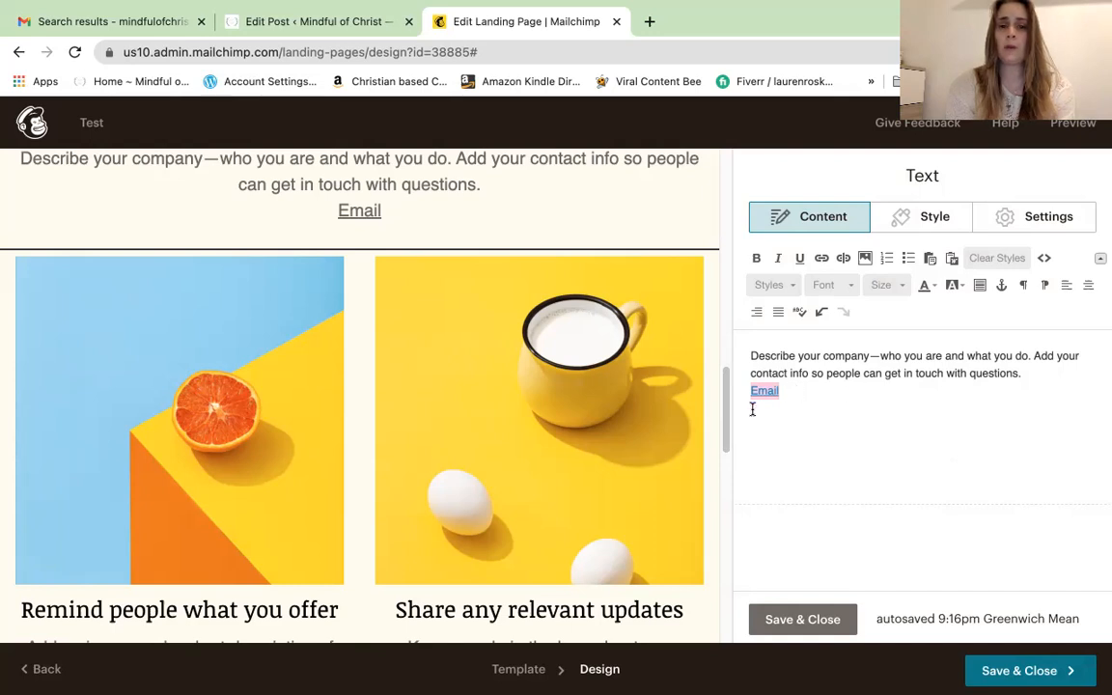
left_click_drag(726, 407, 420, 360)
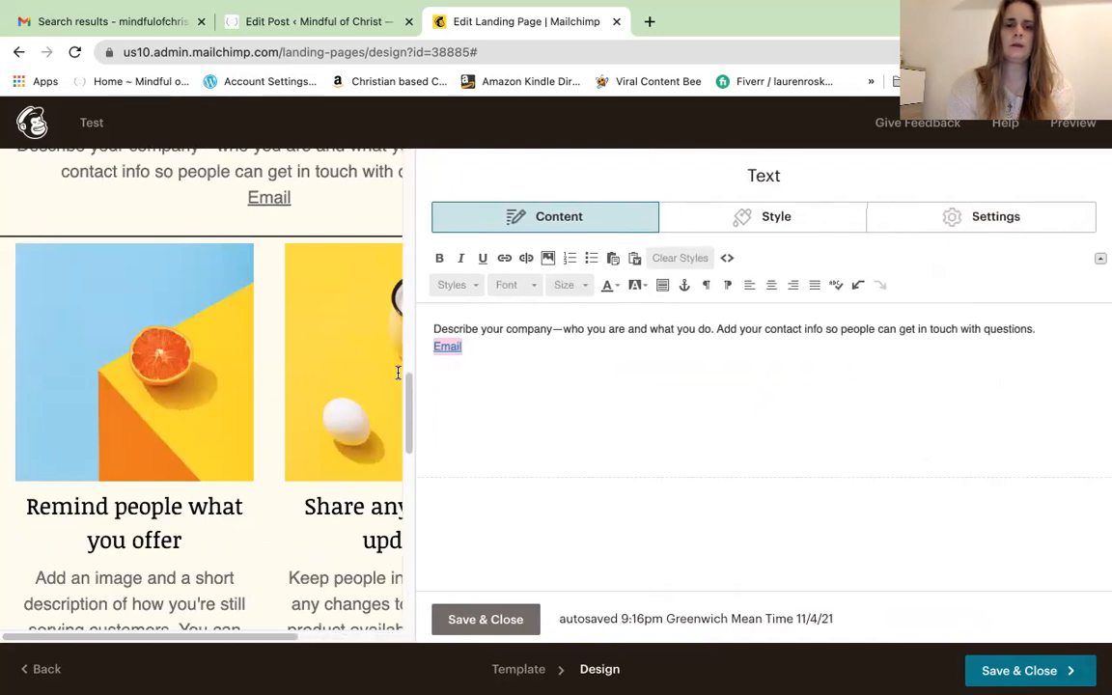
left_click_drag(443, 629, 482, 370)
right_click(522, 396)
left_click(761, 456)
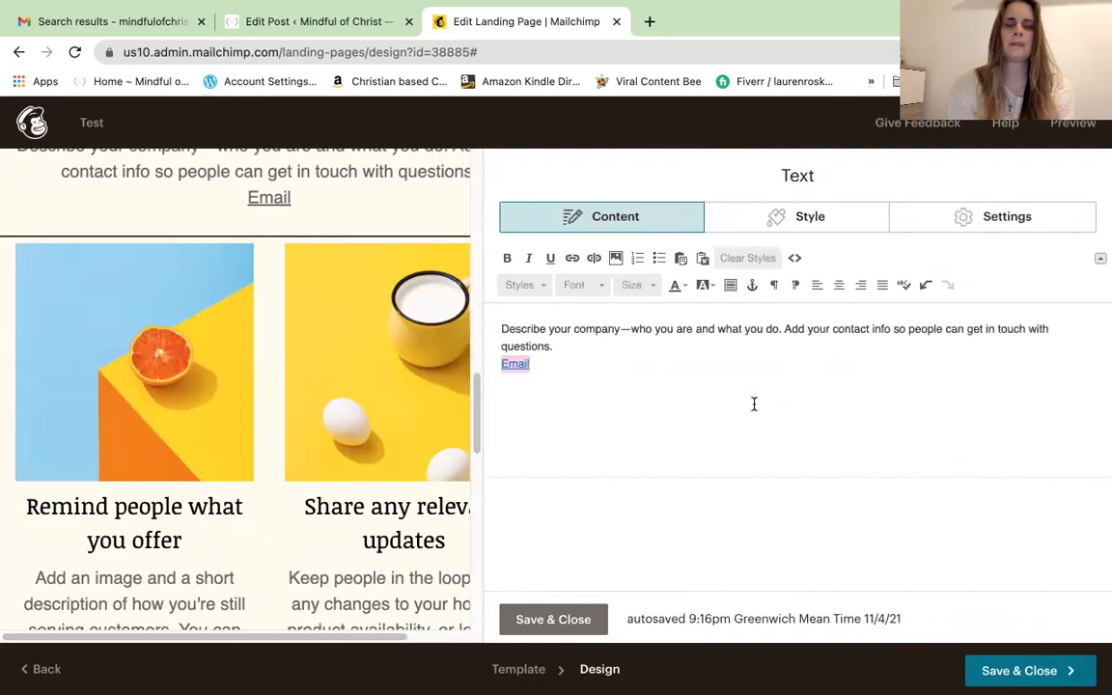
left_click_drag(480, 497, 749, 619)
right_click(751, 620)
left_click(801, 624)
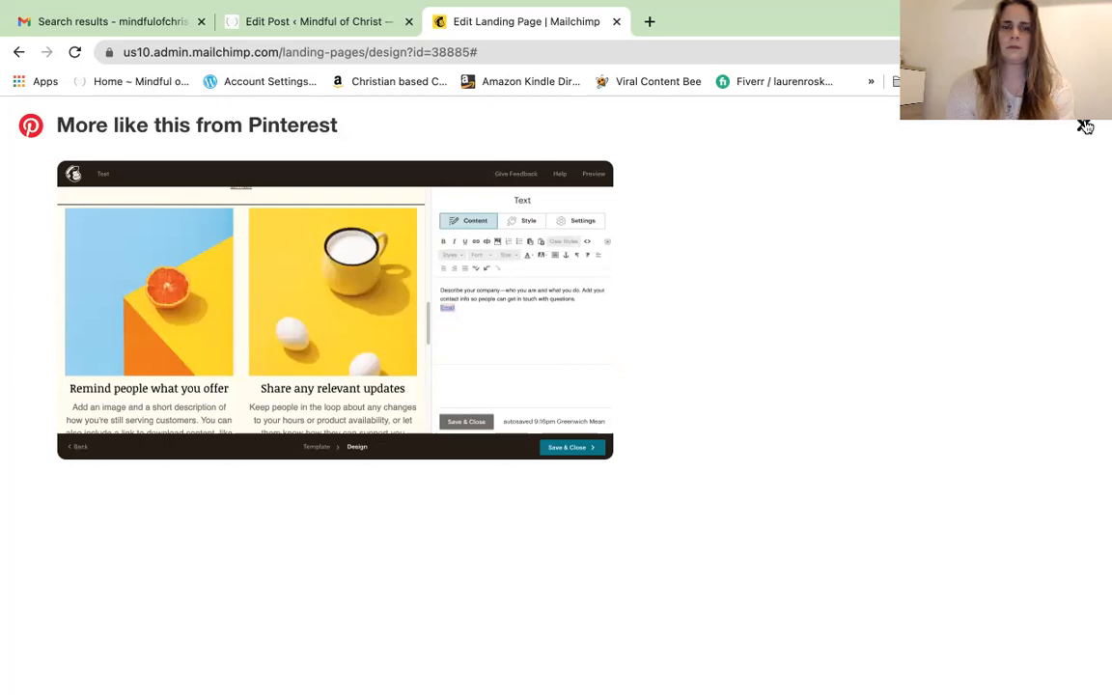
left_click(1085, 126)
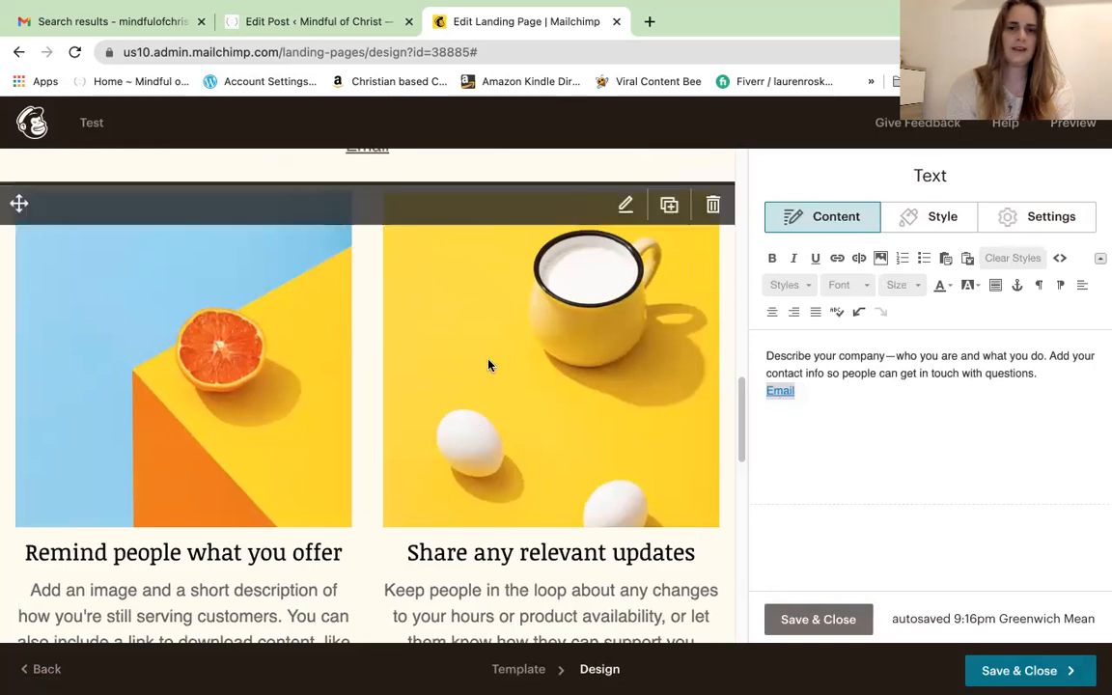
left_click(626, 208)
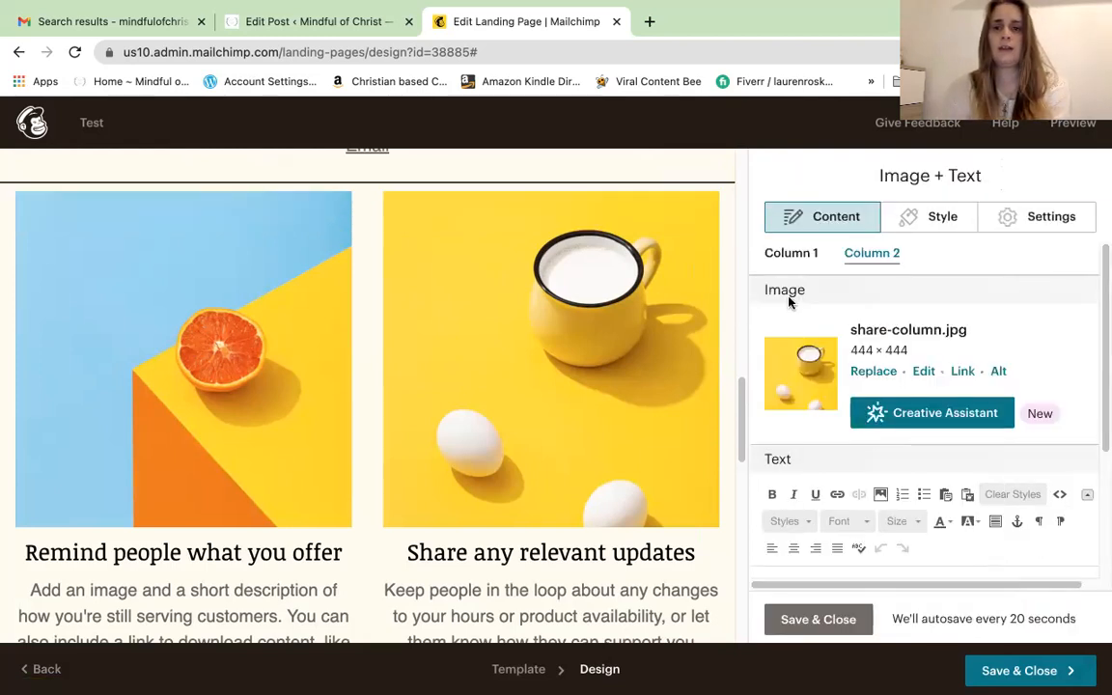
Replace Column 1's orange photo with the Transforming Pain Into Purpose image (TPIP Main pic.png)
left_click(787, 253)
scroll(816, 253, "down", 5)
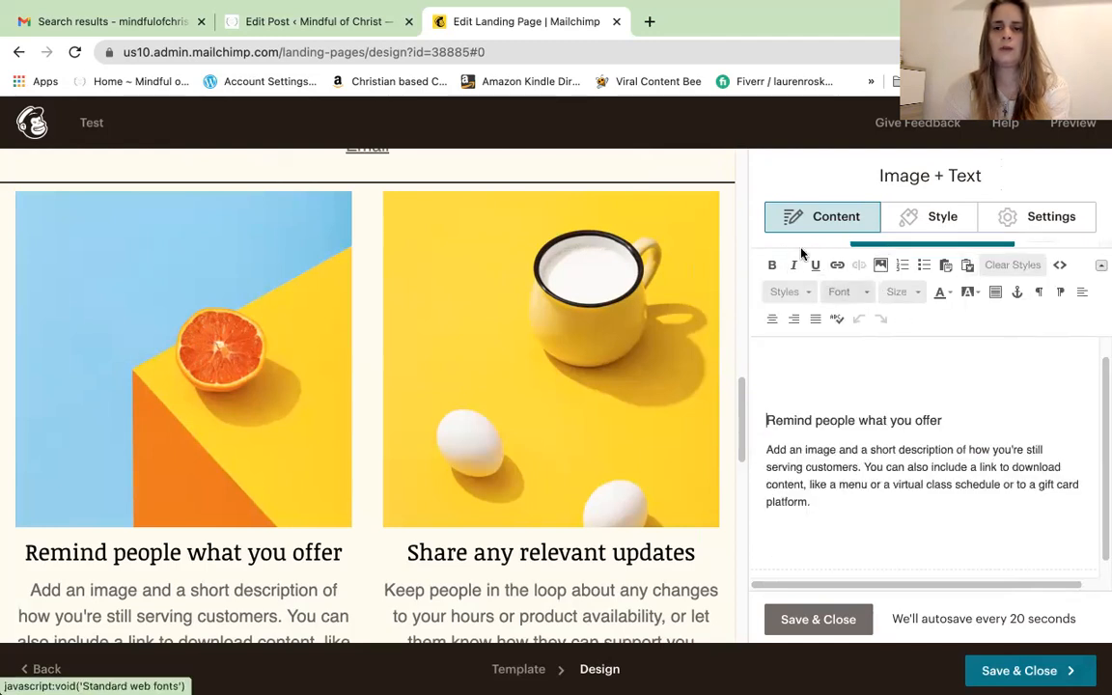
left_click_drag(1103, 422, 1104, 365)
scroll(1104, 364, "up", 5)
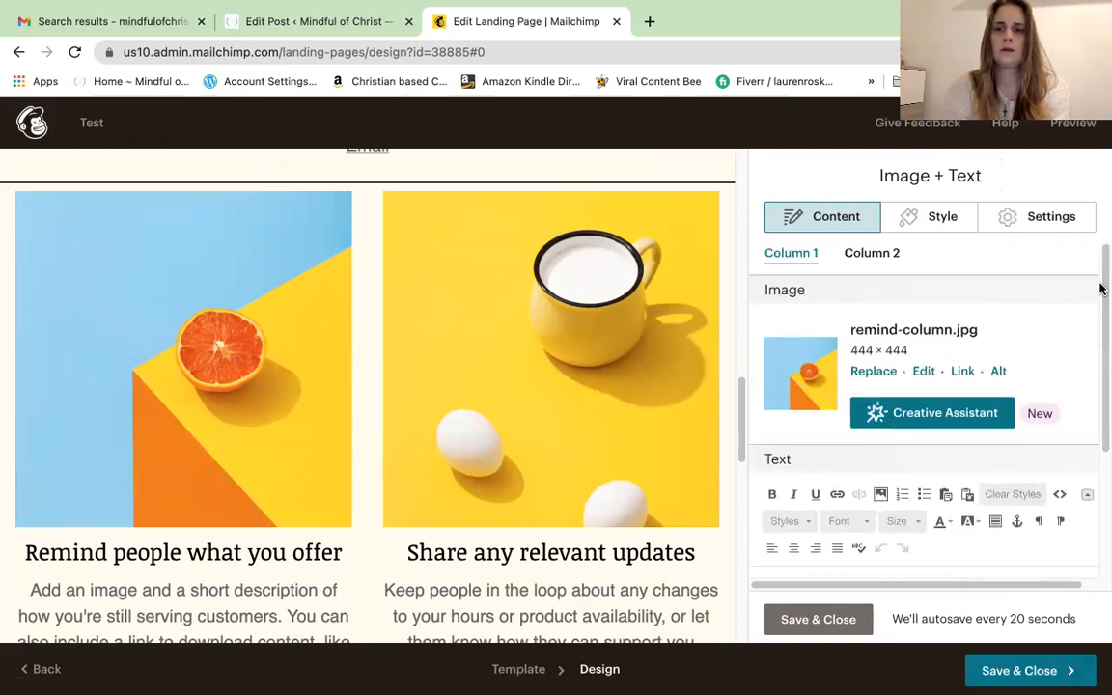
left_click(870, 380)
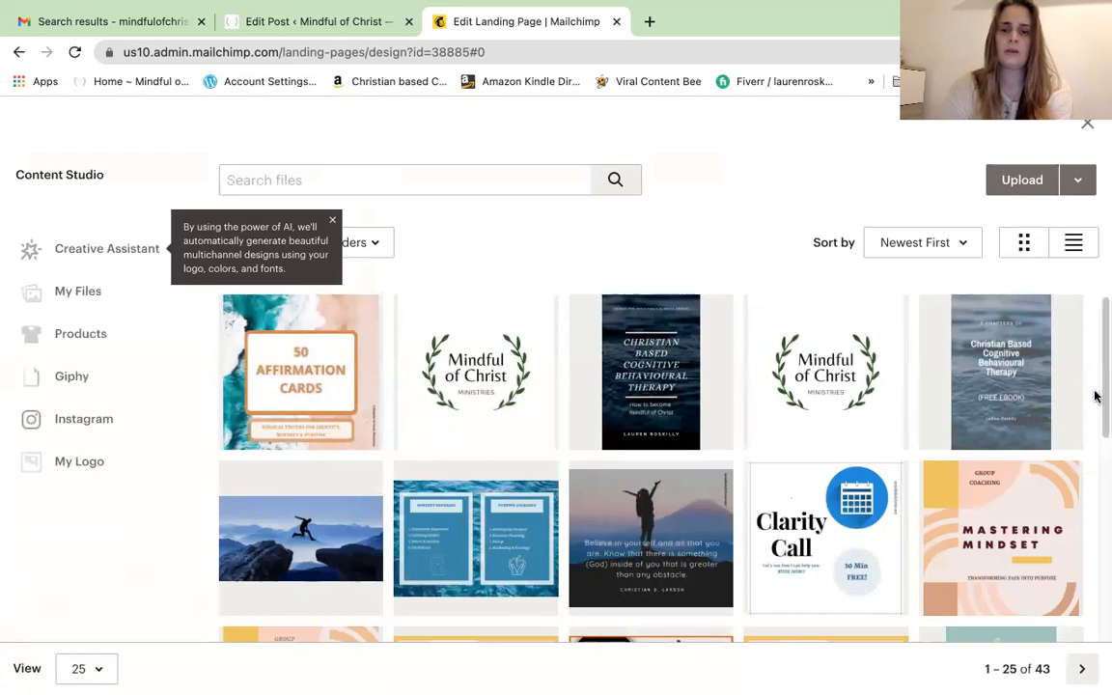
scroll(1101, 468, "down", 2)
scroll(1101, 469, "down", 3)
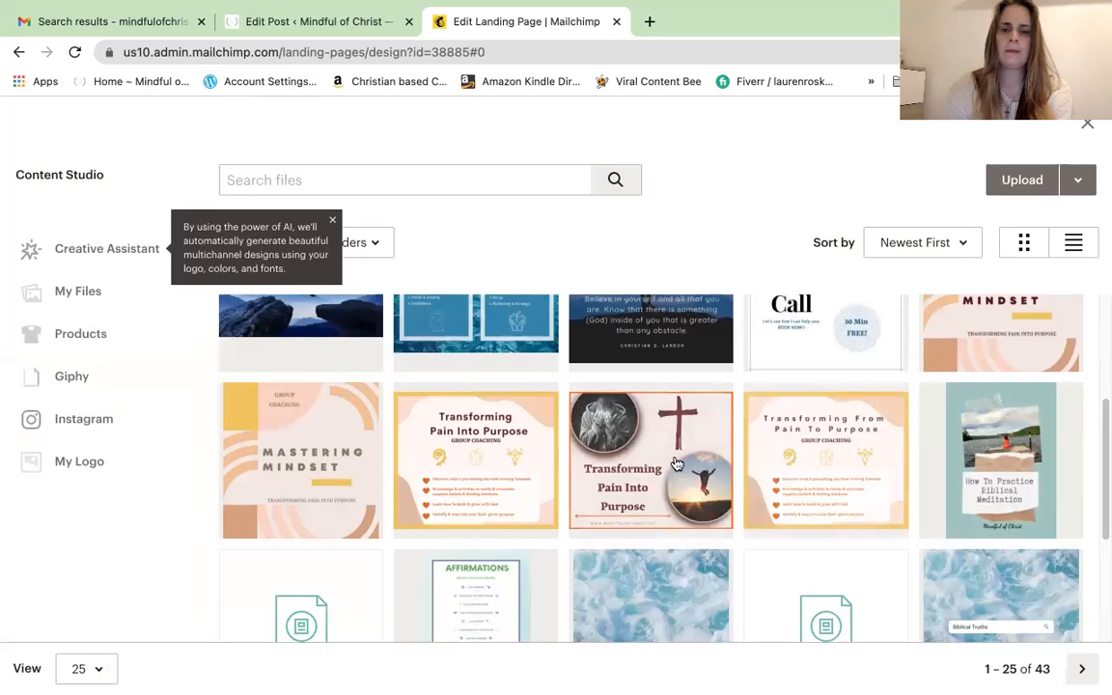
left_click(730, 467)
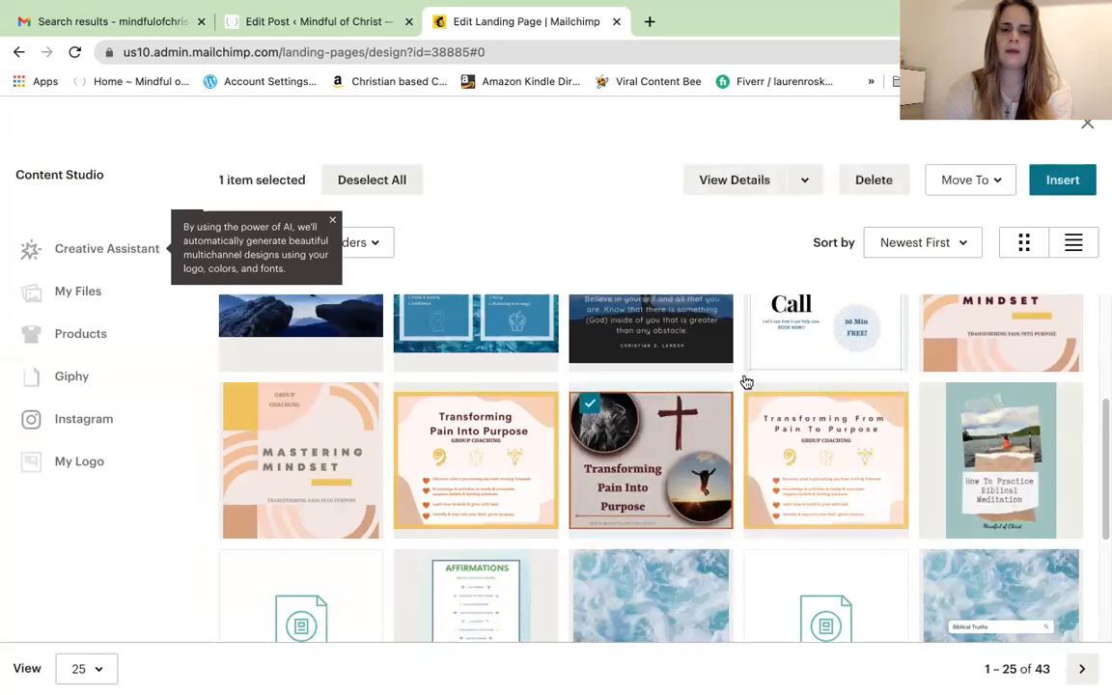
left_click(1061, 180)
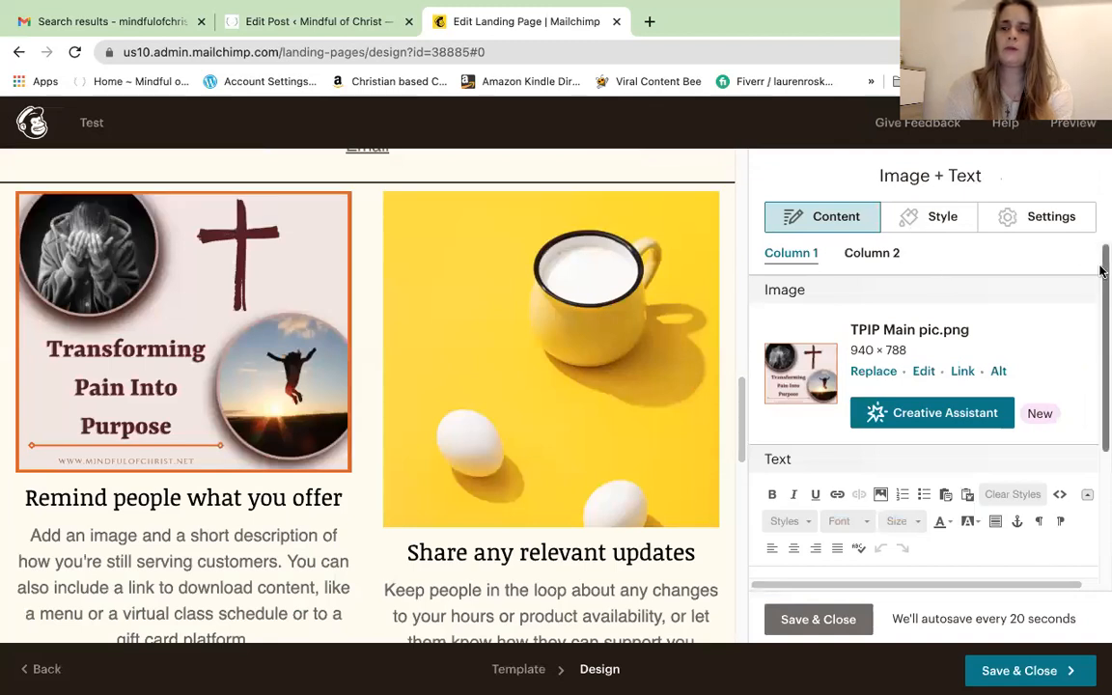
left_click_drag(1102, 273, 1103, 384)
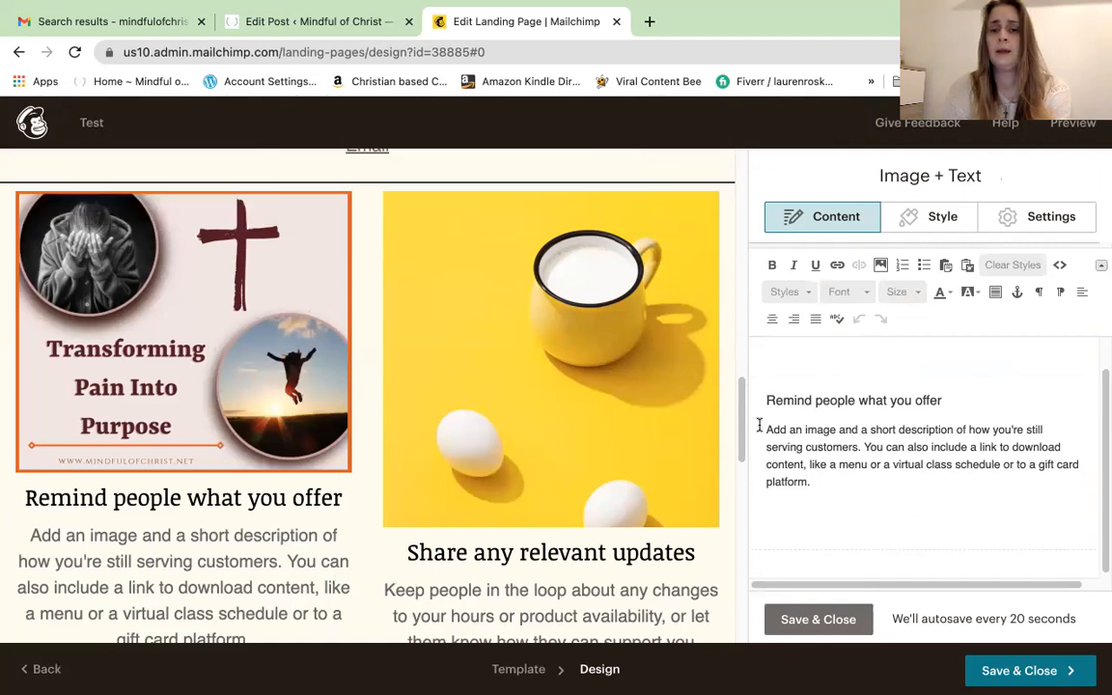
mouse_move(644, 324)
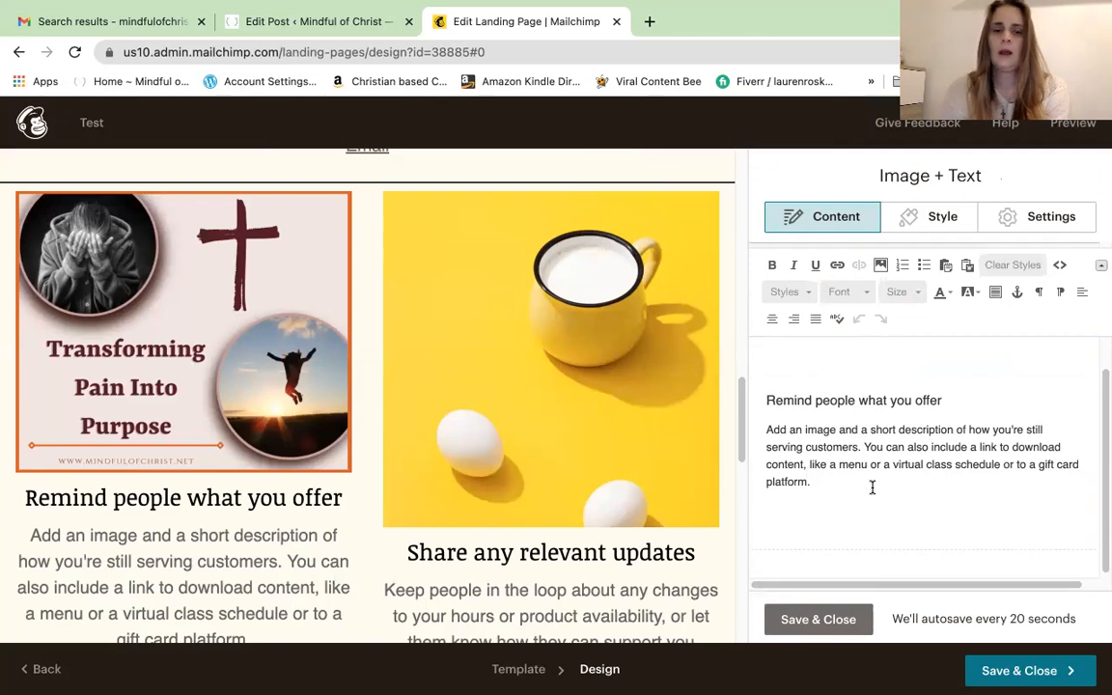
mouse_move(151, 387)
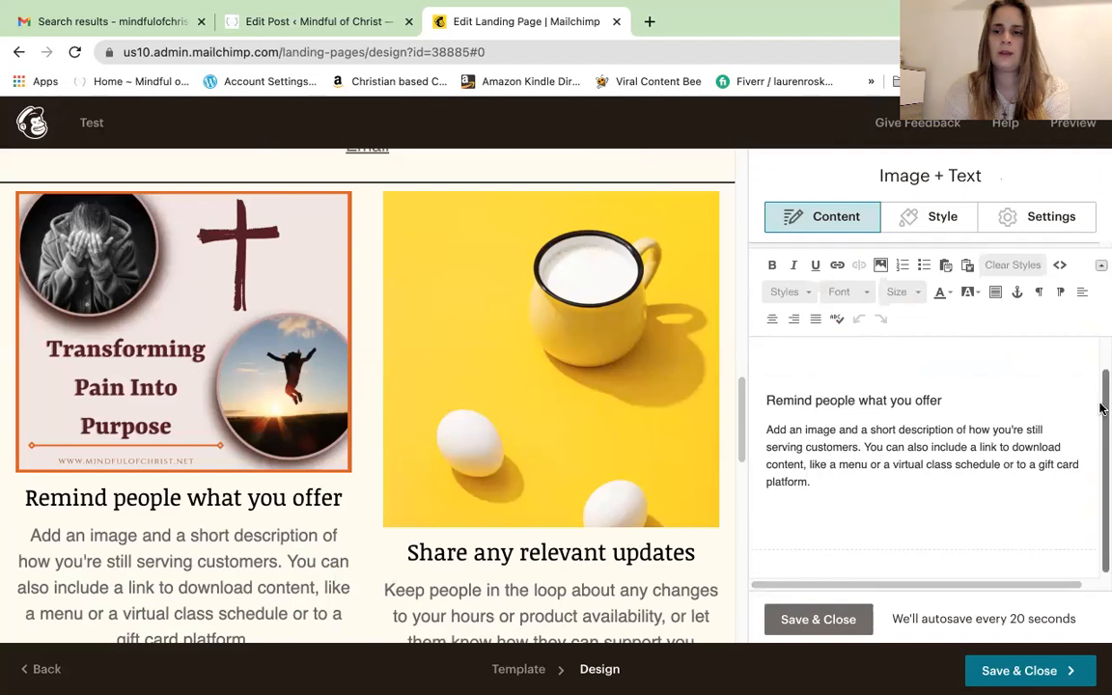
left_click_drag(1101, 418, 1101, 455)
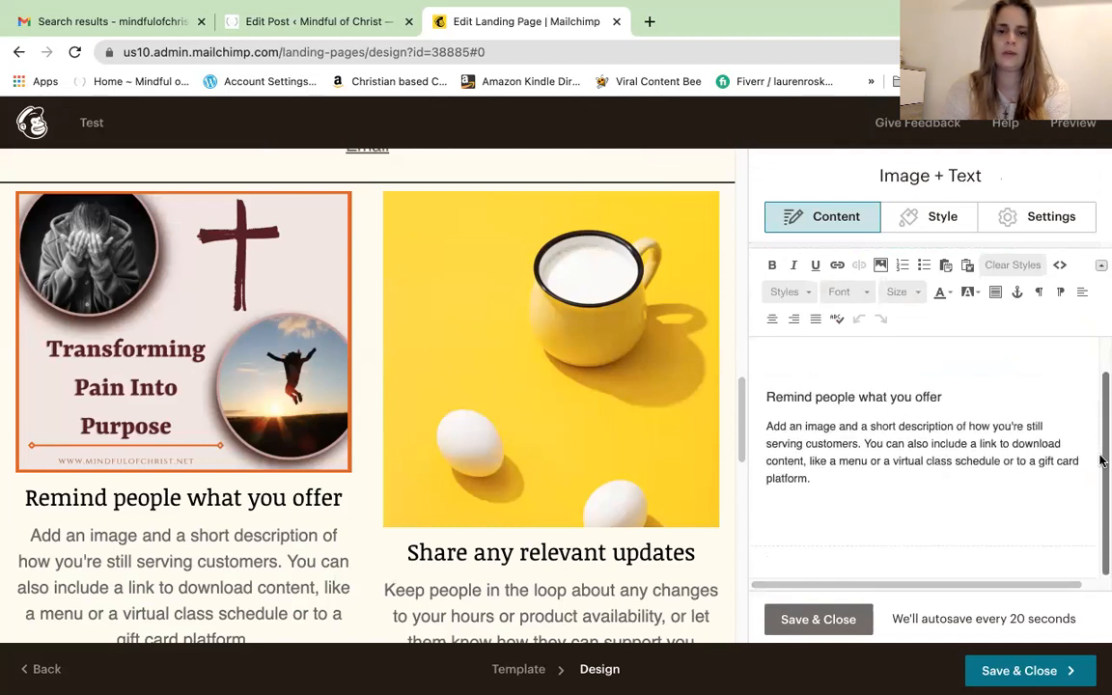
mouse_move(591, 383)
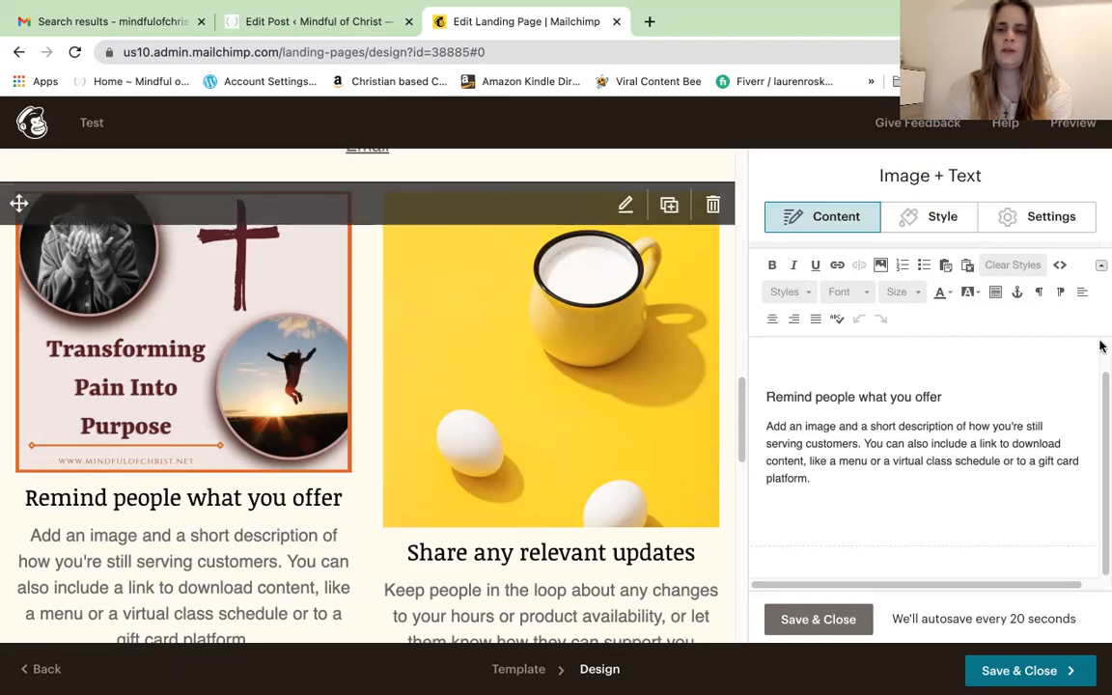
scroll(1101, 253, "up", 5)
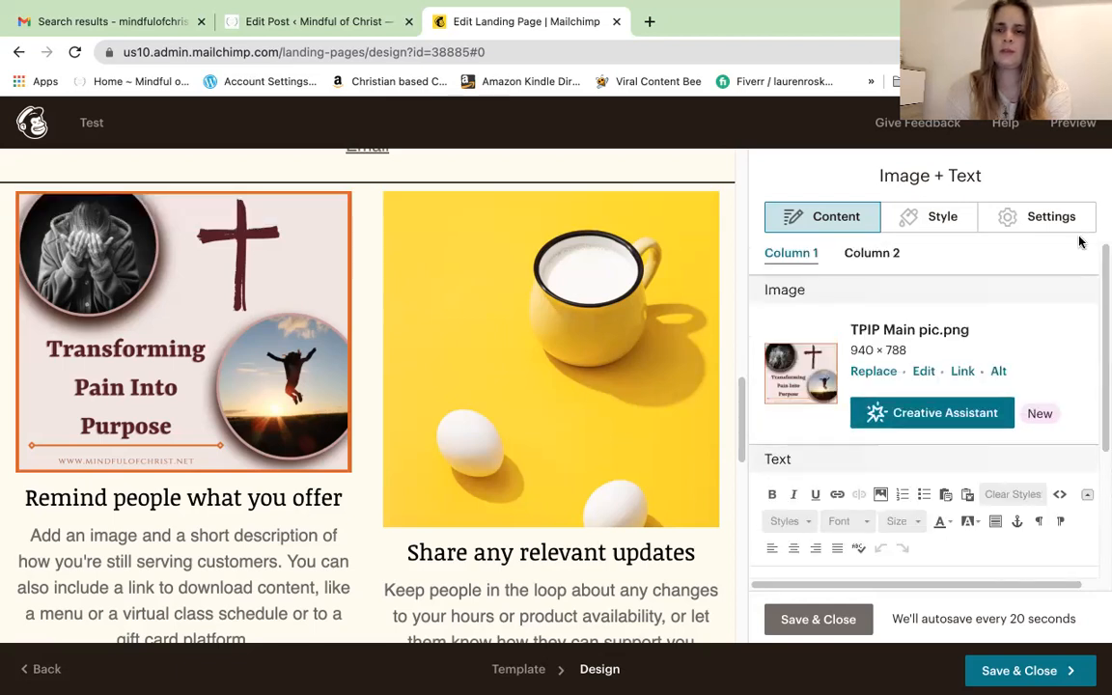
left_click(874, 256)
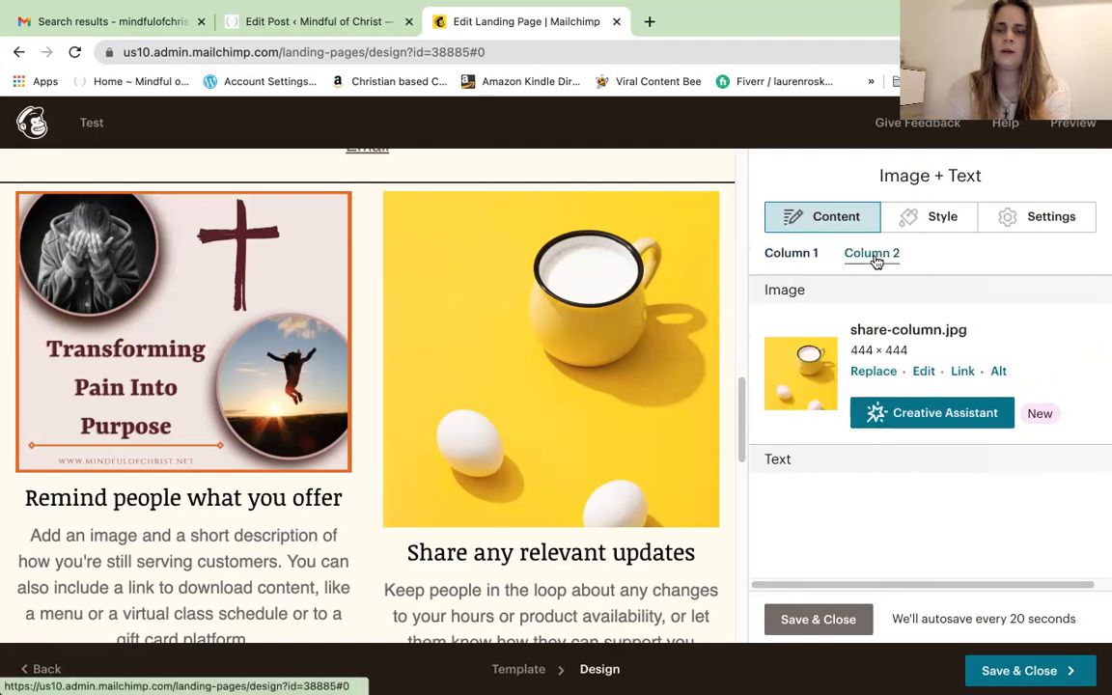
Swap Column 2's mug photo for the Transforming From Pain To Purpose coaching graphic and save the block
scroll(918, 309, "down", 4)
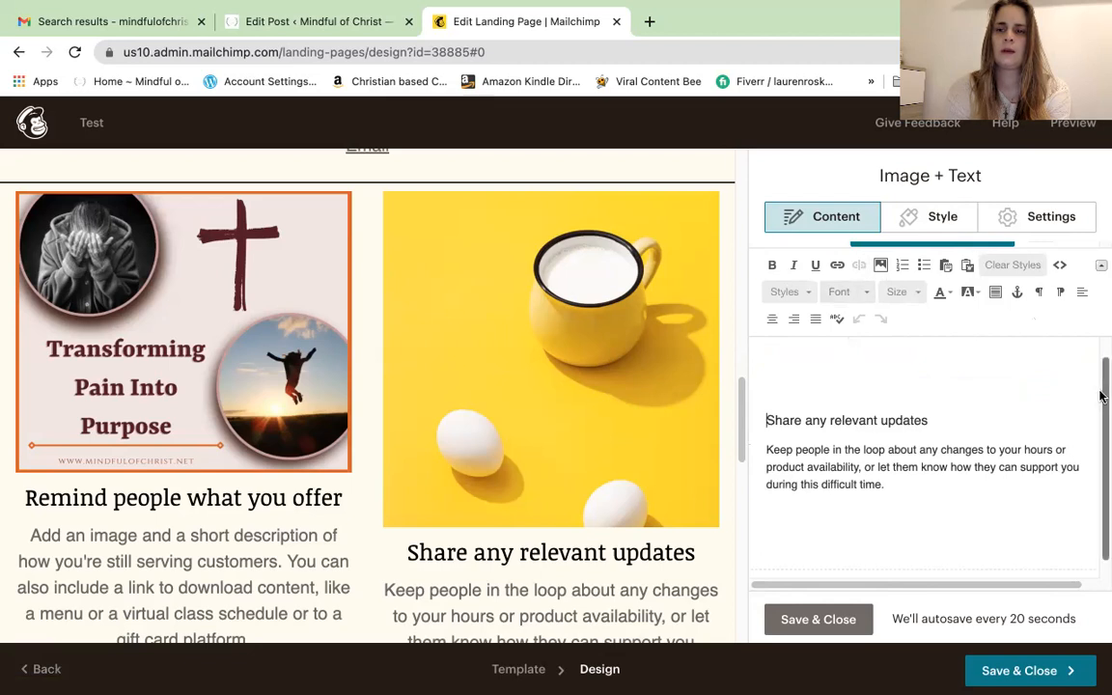
left_click_drag(1100, 385, 1100, 248)
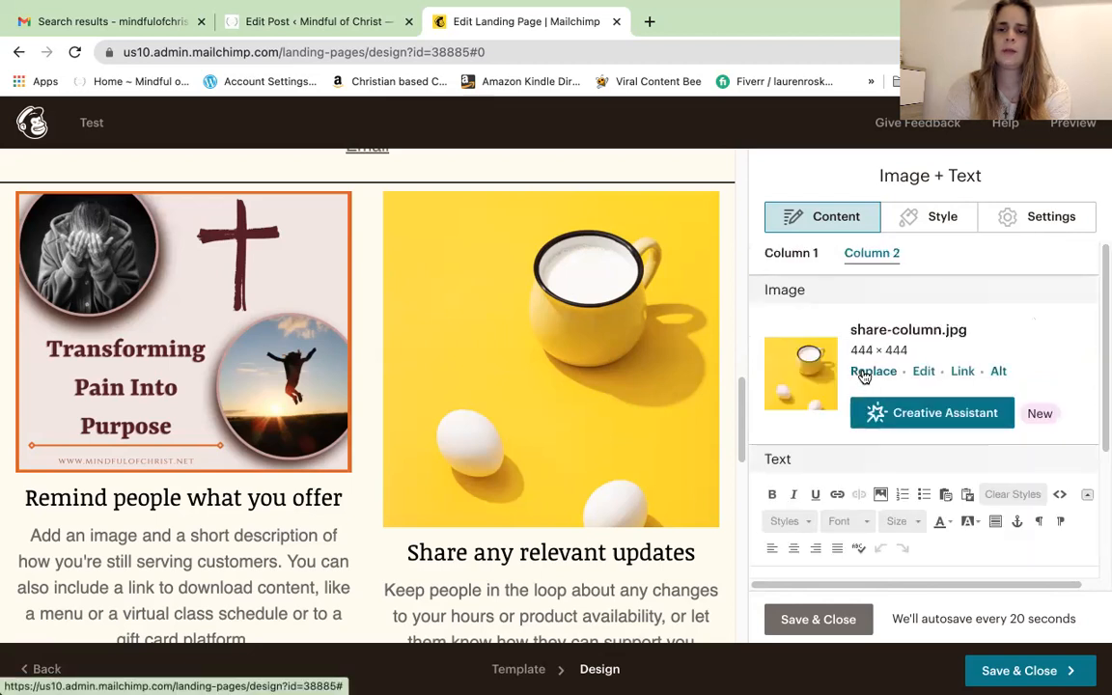
left_click(862, 373)
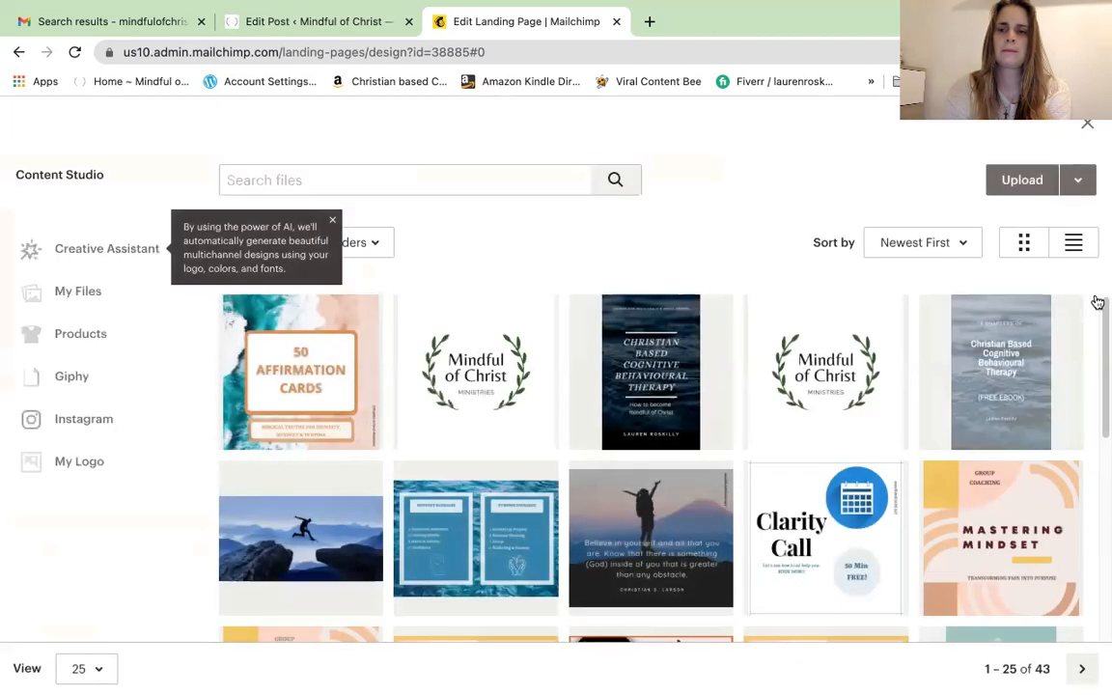
left_click_drag(1103, 323, 1100, 439)
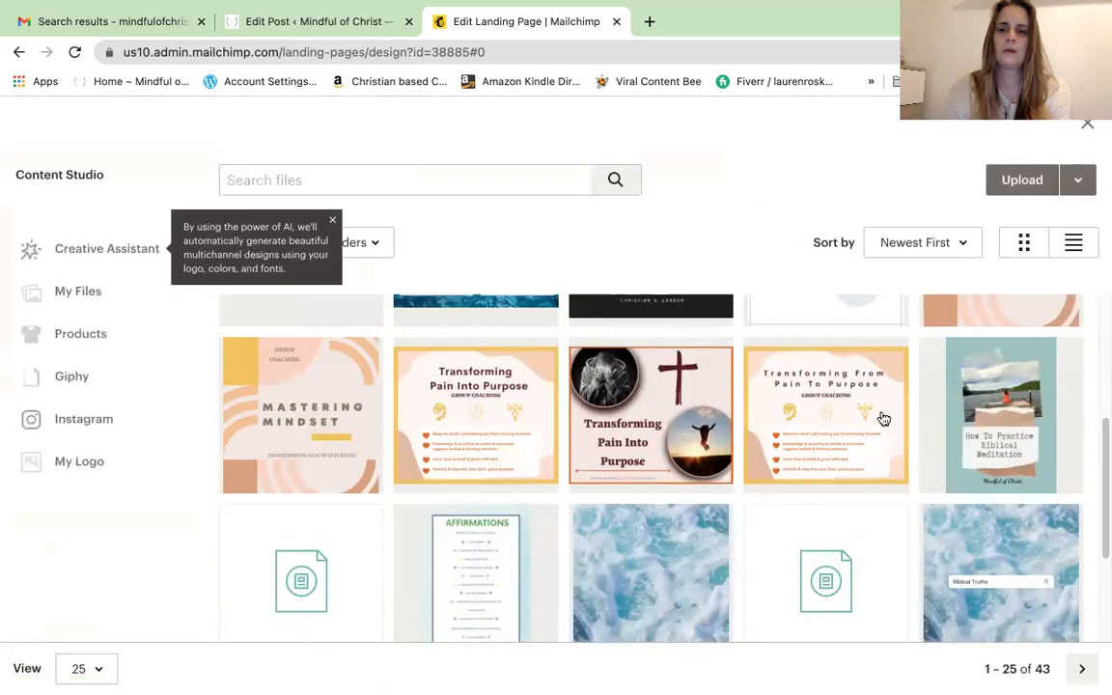
left_click(856, 420)
left_click(1054, 190)
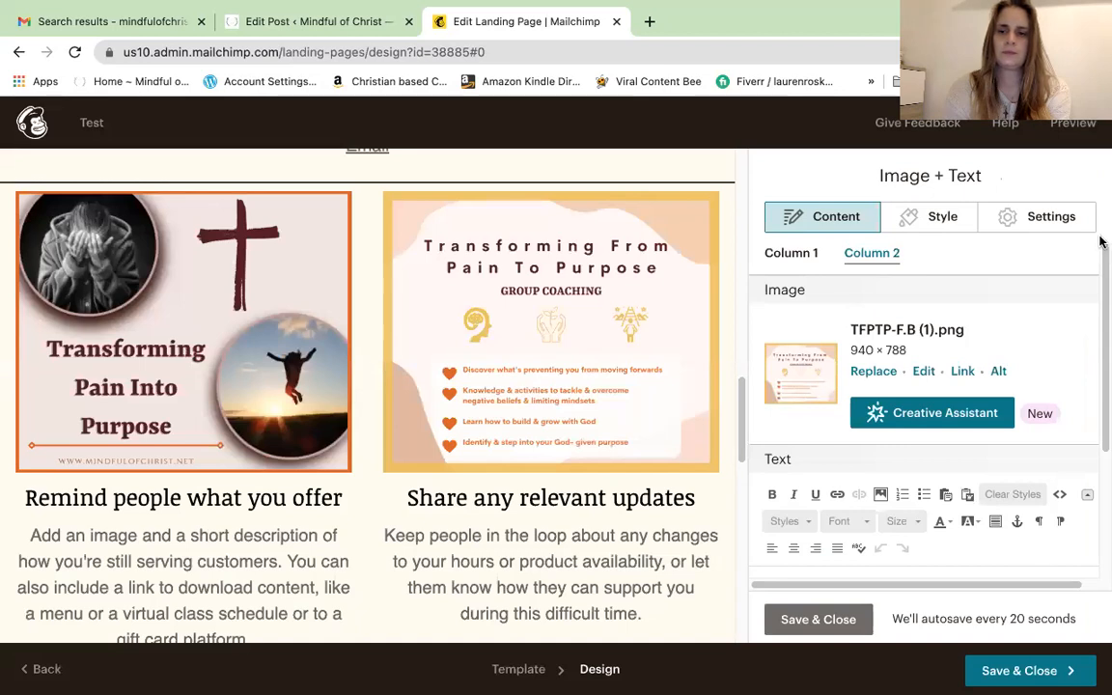
left_click_drag(1100, 286, 1101, 363)
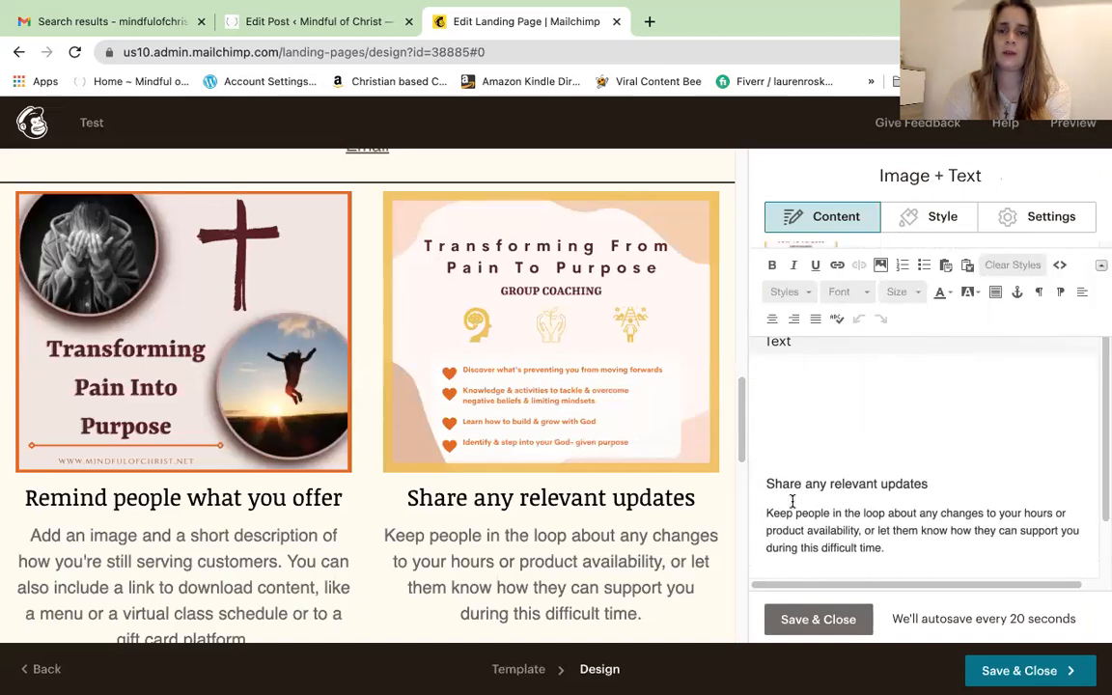
left_click_drag(1100, 454, 1101, 525)
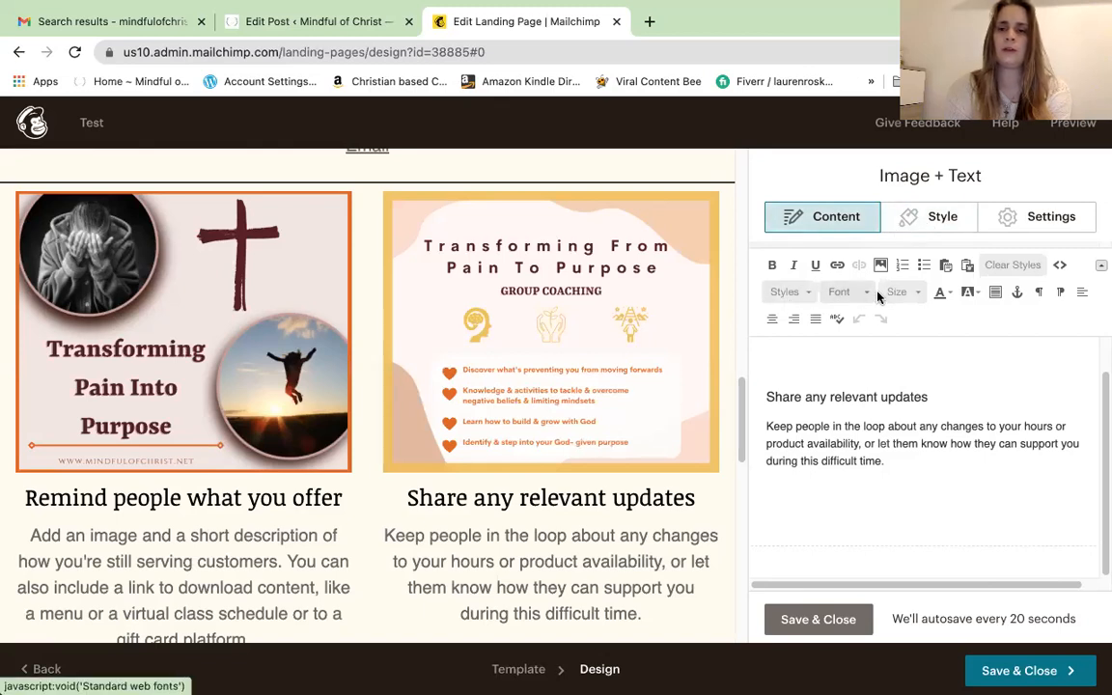
left_click(819, 620)
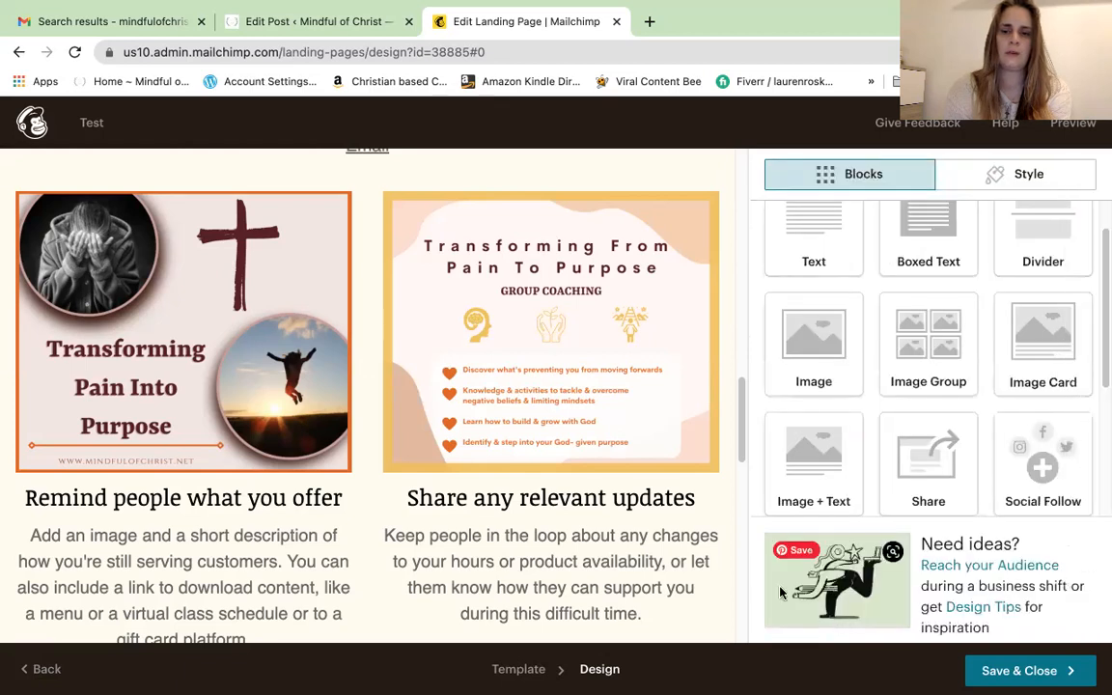
Start editing the Social Follow block in the footer
left_click_drag(741, 442, 743, 502)
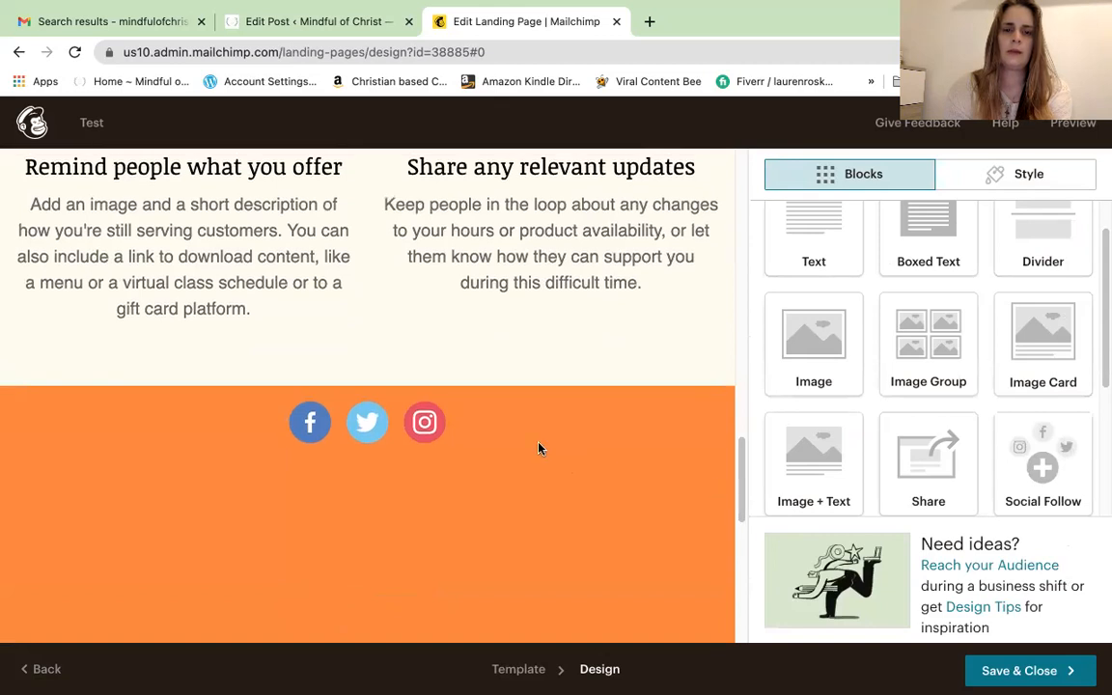
mouse_move(603, 407)
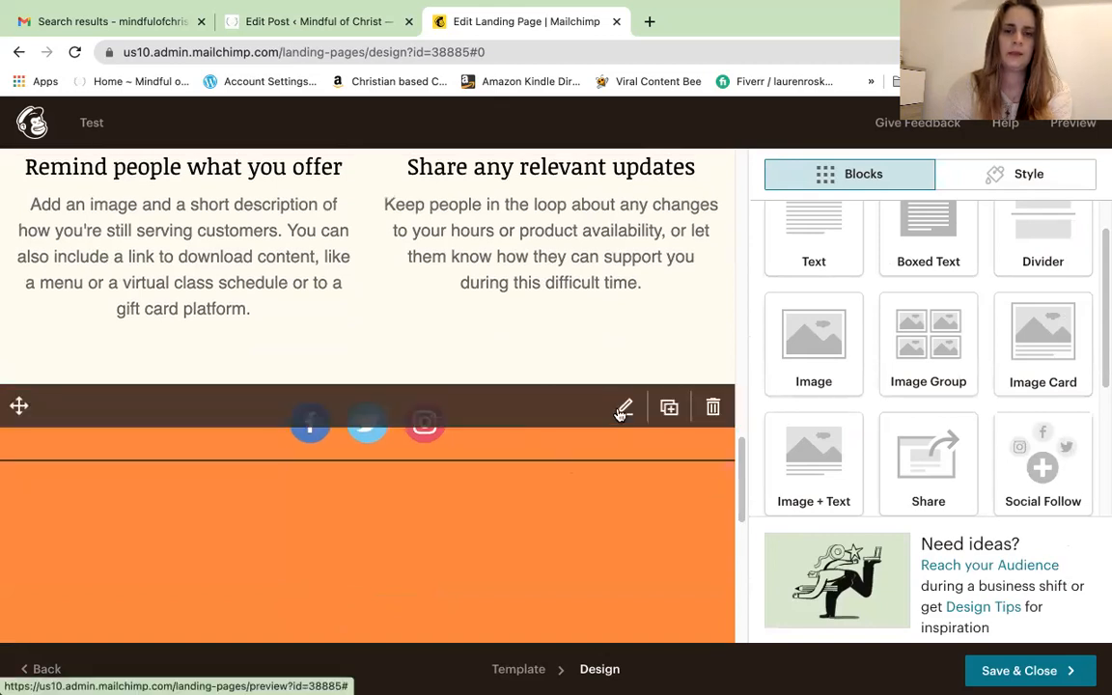
left_click(623, 409)
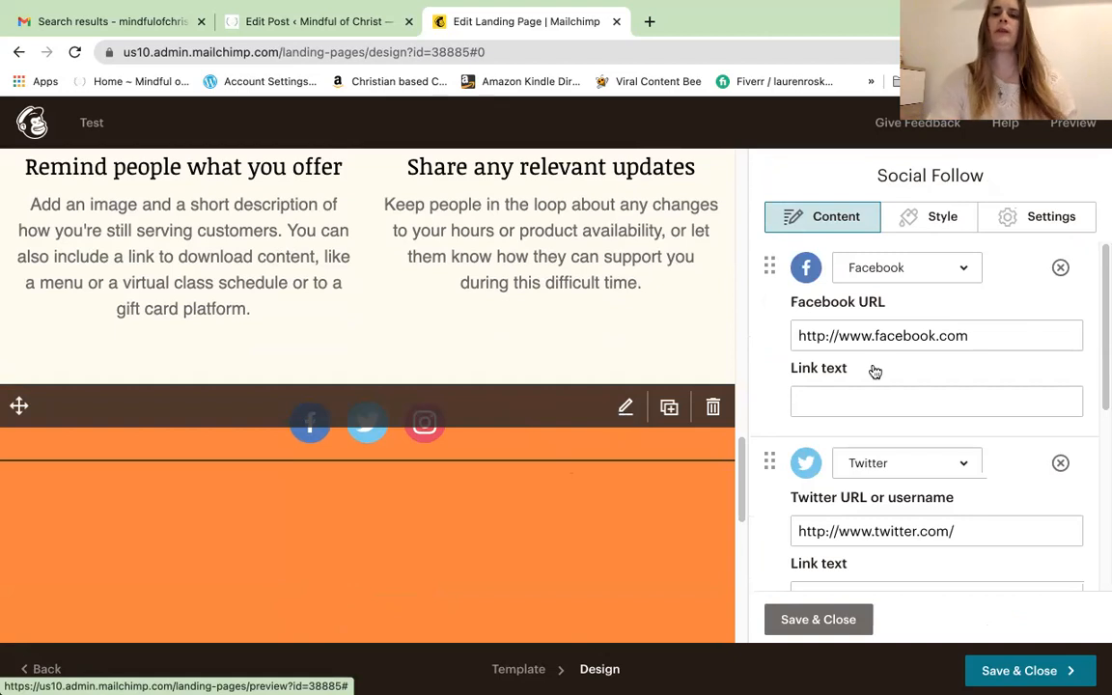
Point the Facebook link at the ministry's page, fixing the typo, with link text 'Facebook Page', and save
left_click(978, 335)
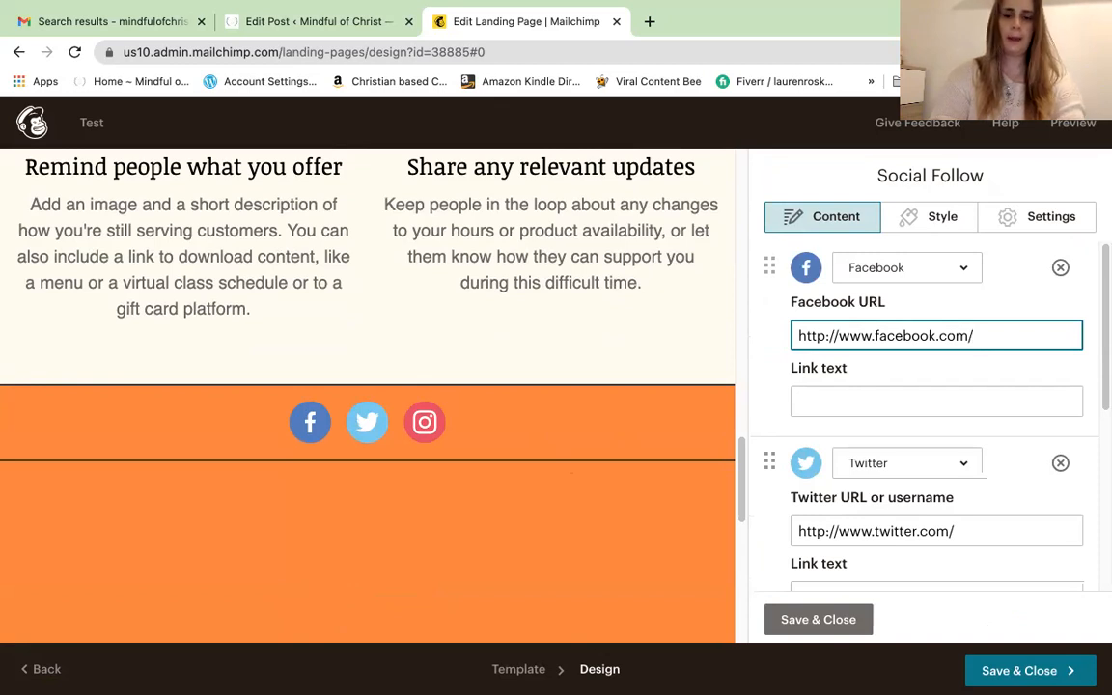
type("MooCministries777")
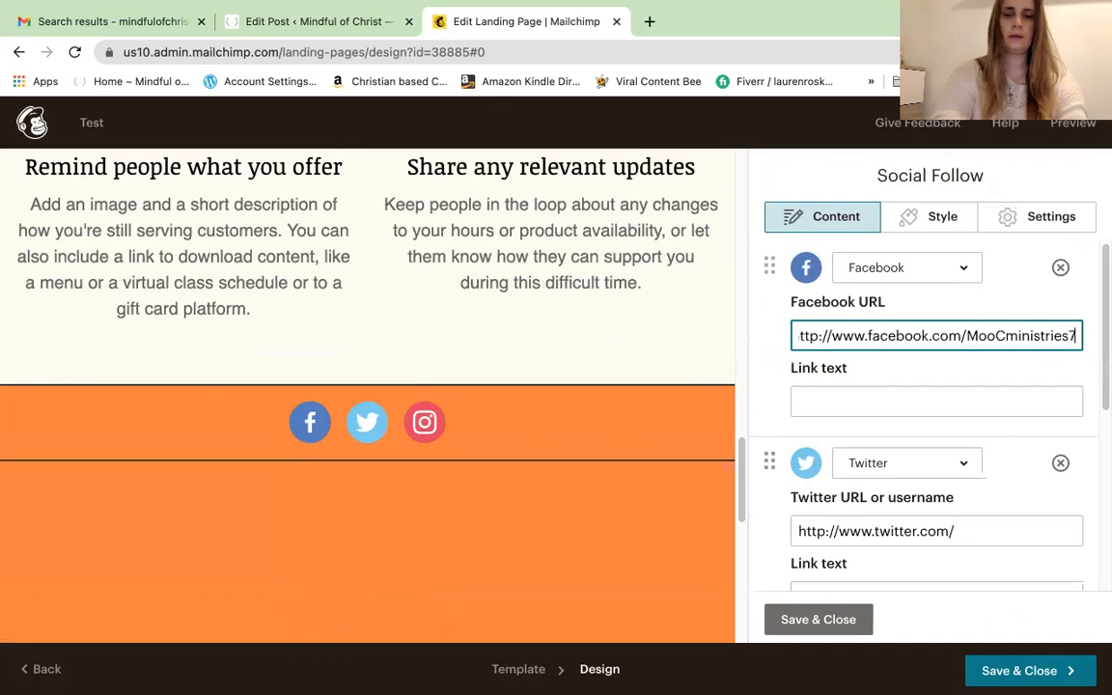
left_click(982, 336)
key("BackSpace")
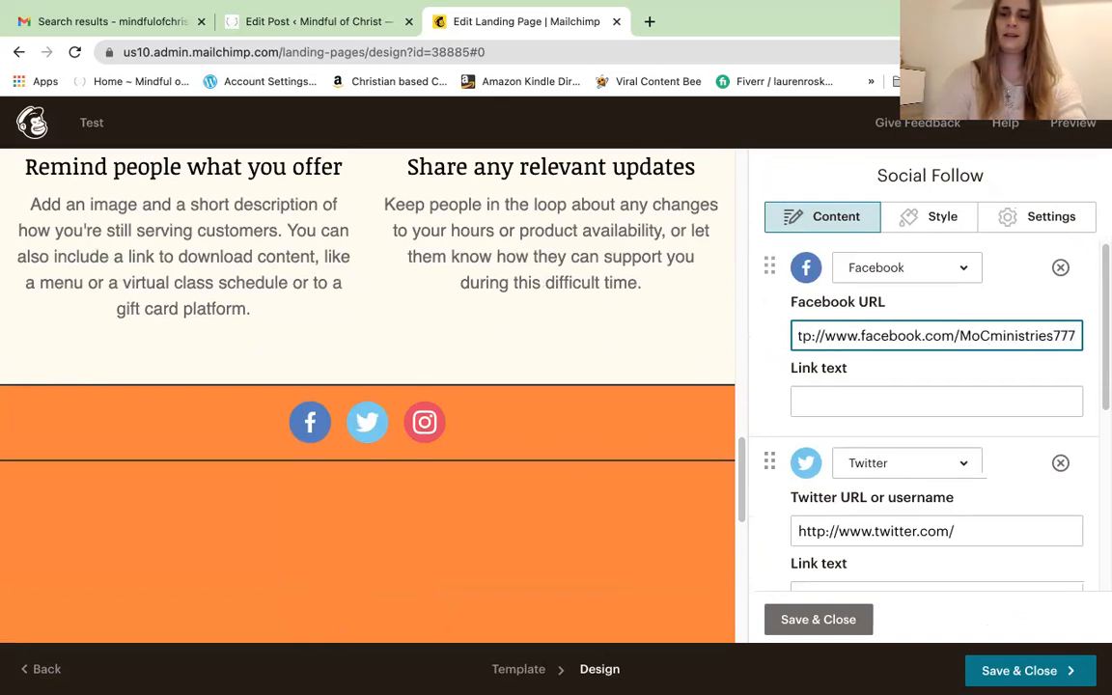
left_click(1013, 397)
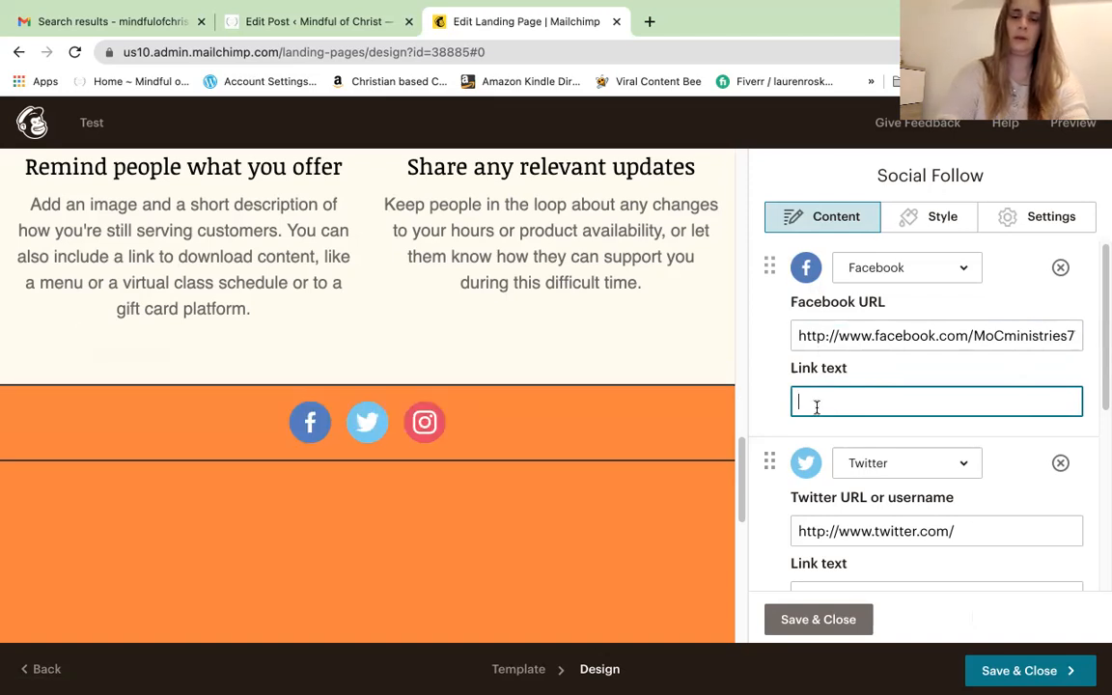
type("acebo")
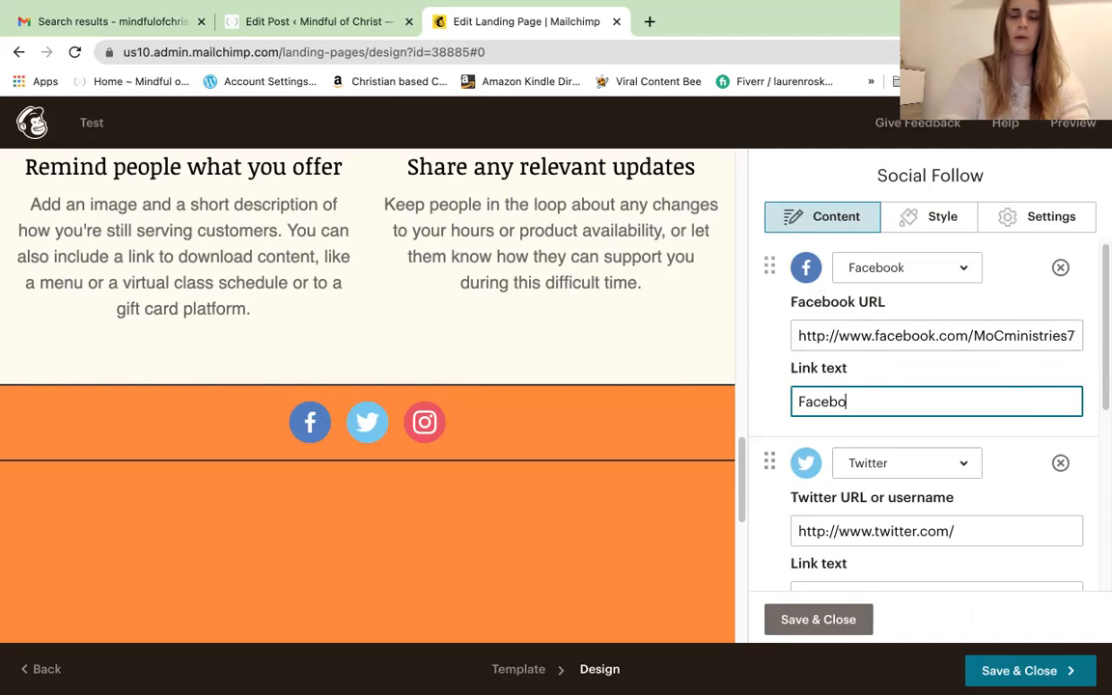
type("ok Page")
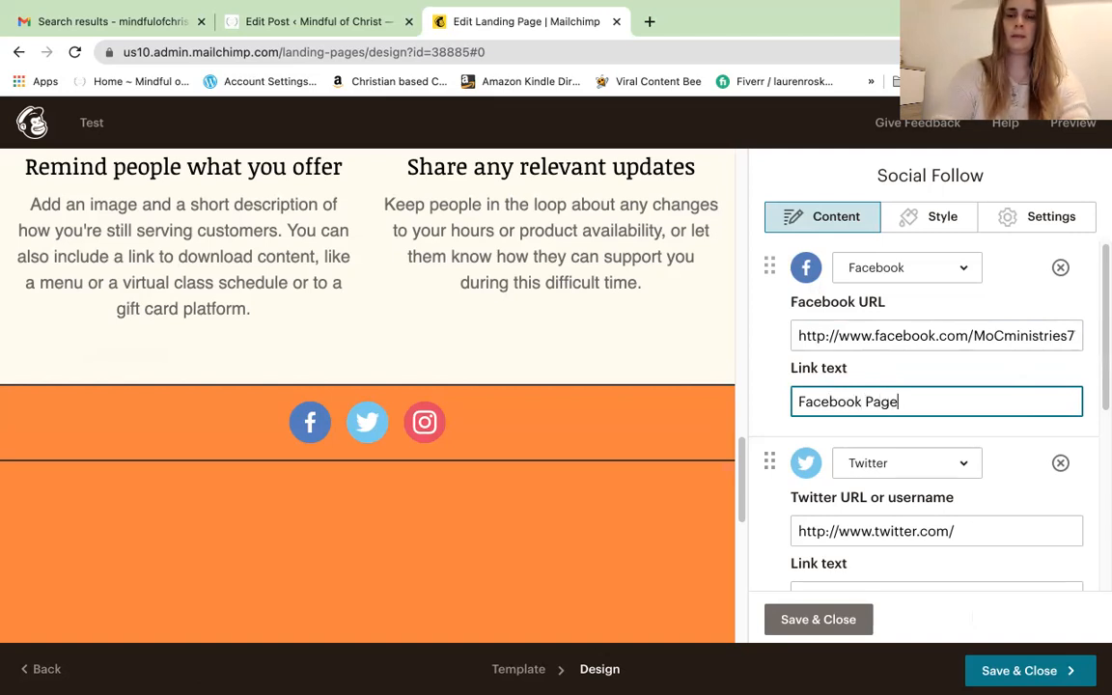
left_click(844, 628)
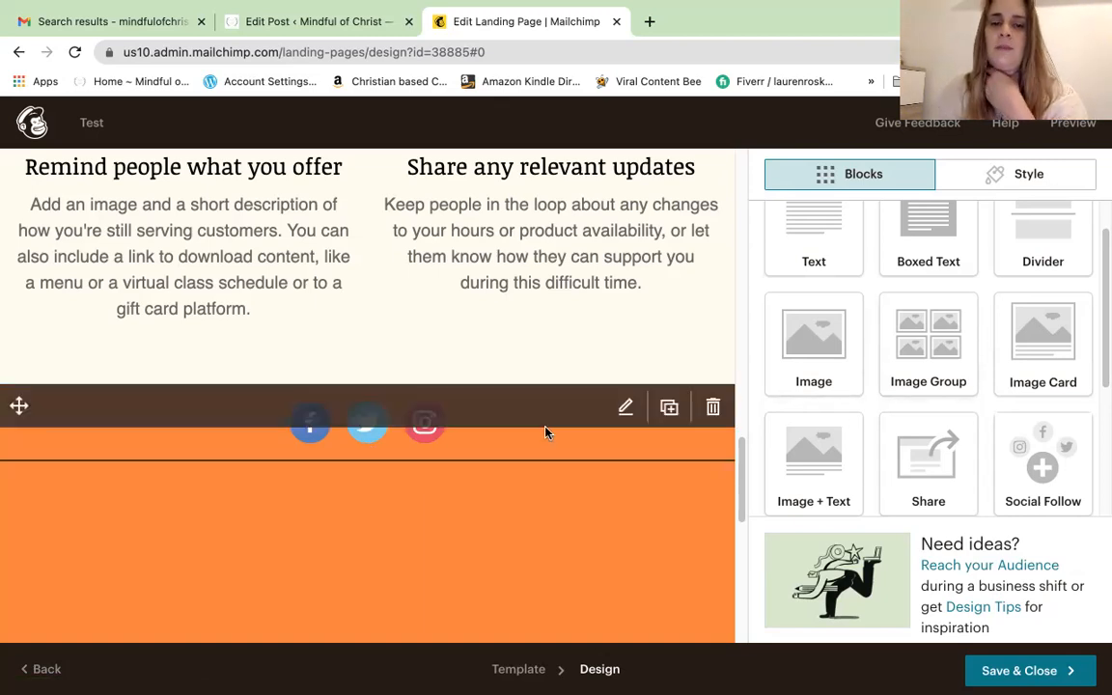
Add a Website service to the social footer and move Instagram ahead of Twitter
left_click(623, 409)
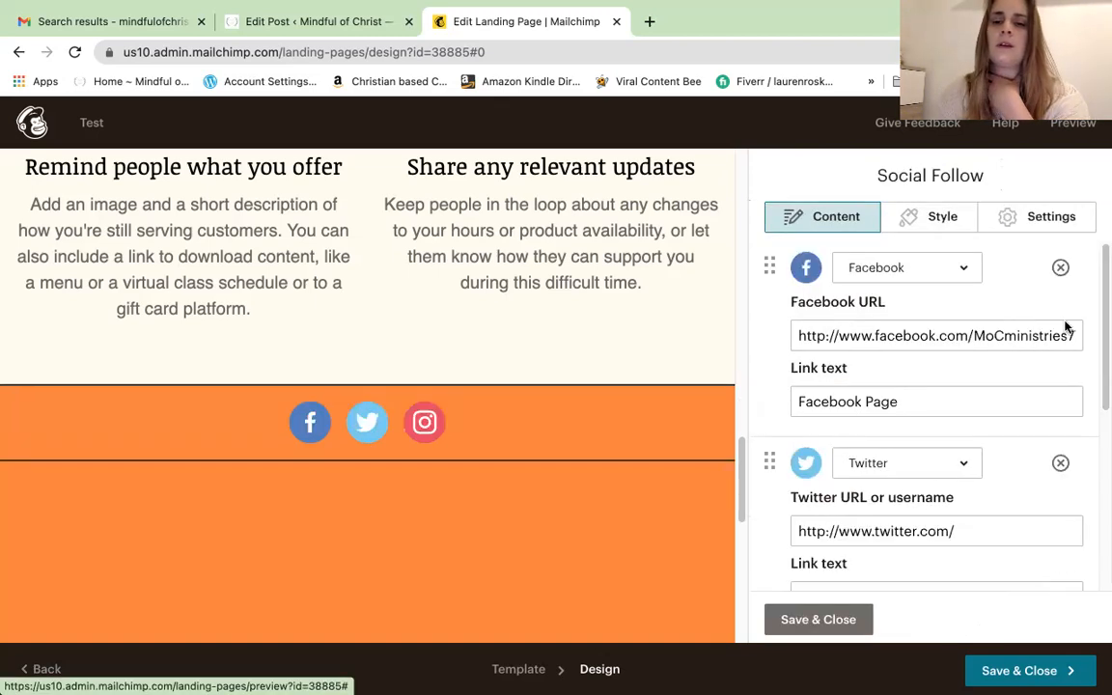
left_click_drag(1101, 384, 1103, 534)
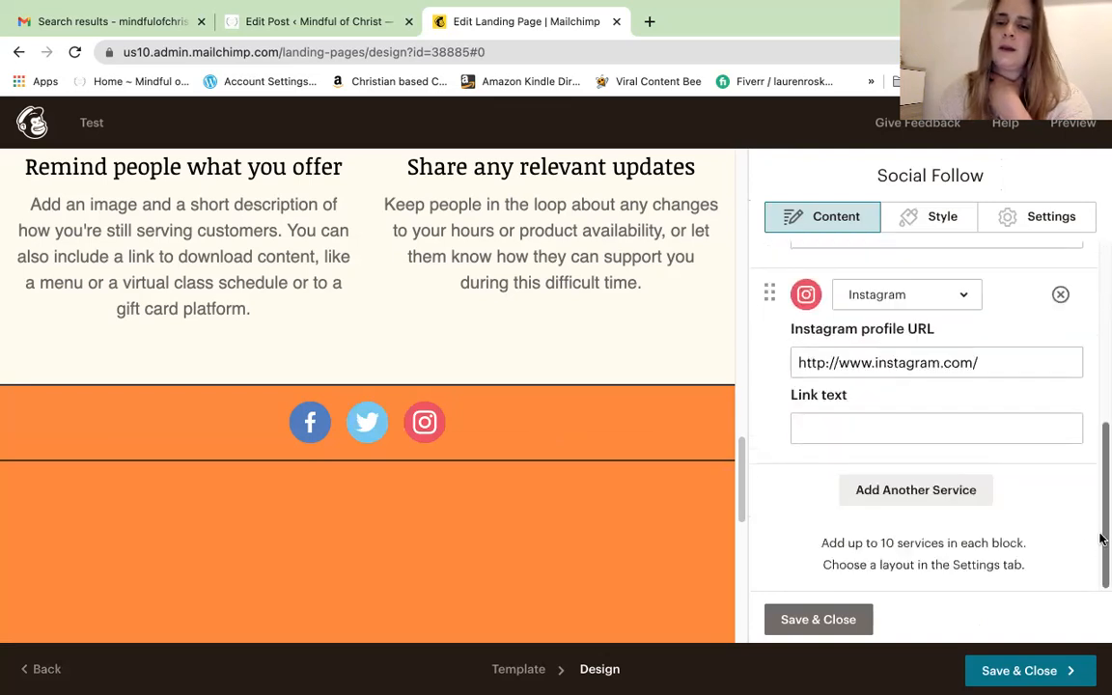
left_click(938, 501)
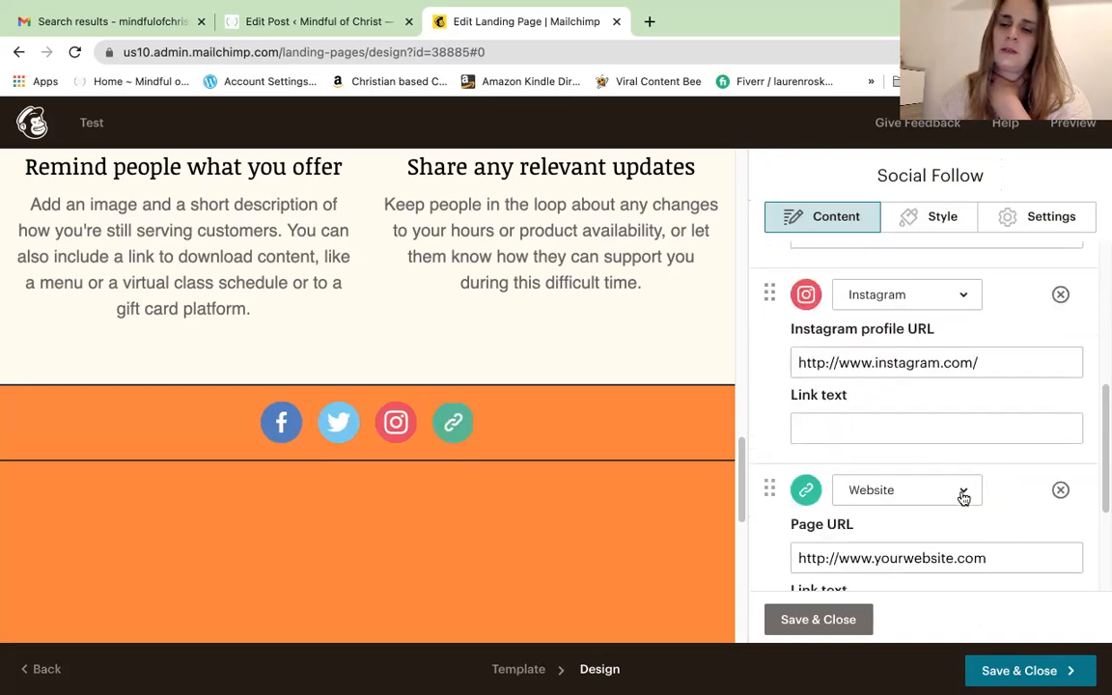
left_click(963, 496)
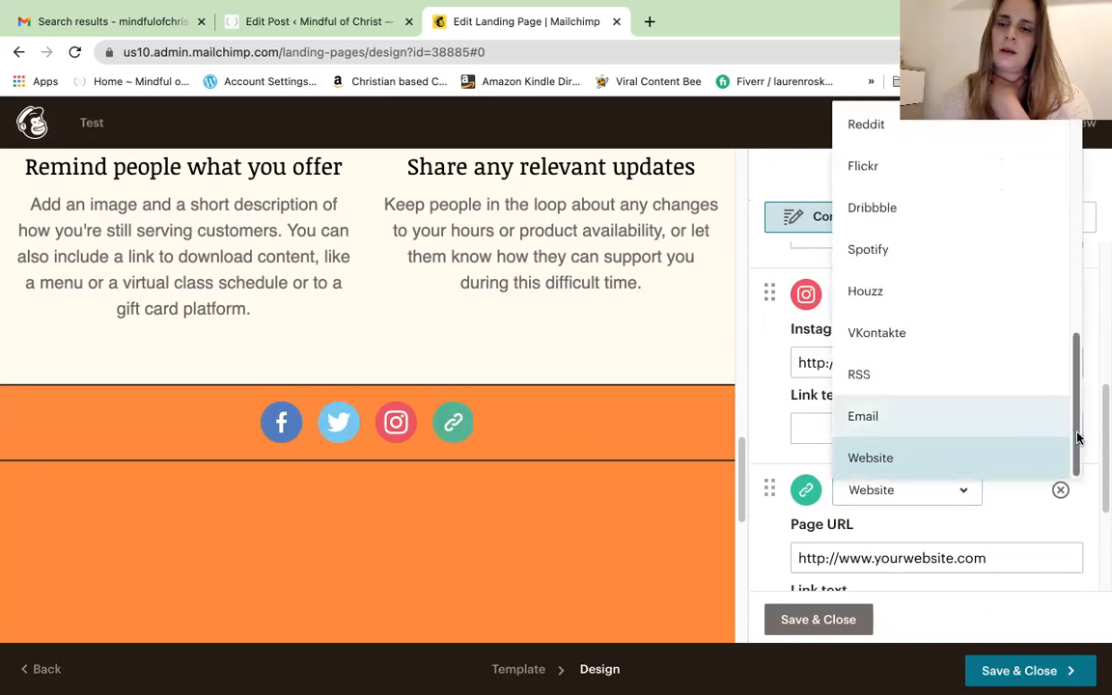
left_click_drag(1078, 437, 1101, 385)
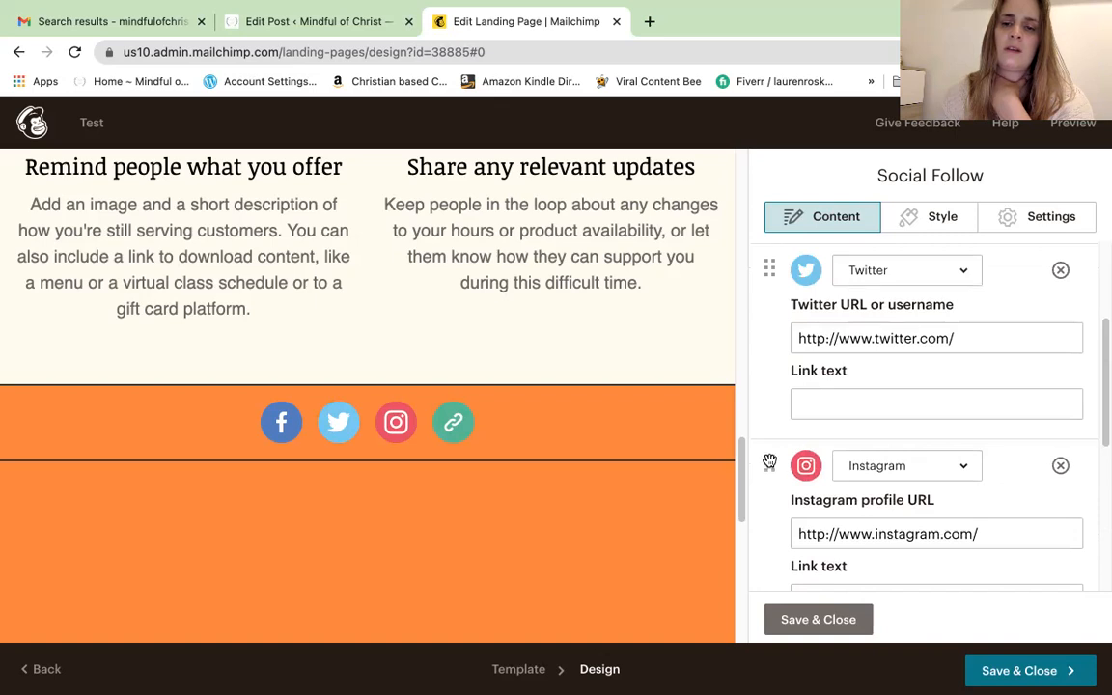
left_click_drag(770, 463, 755, 322)
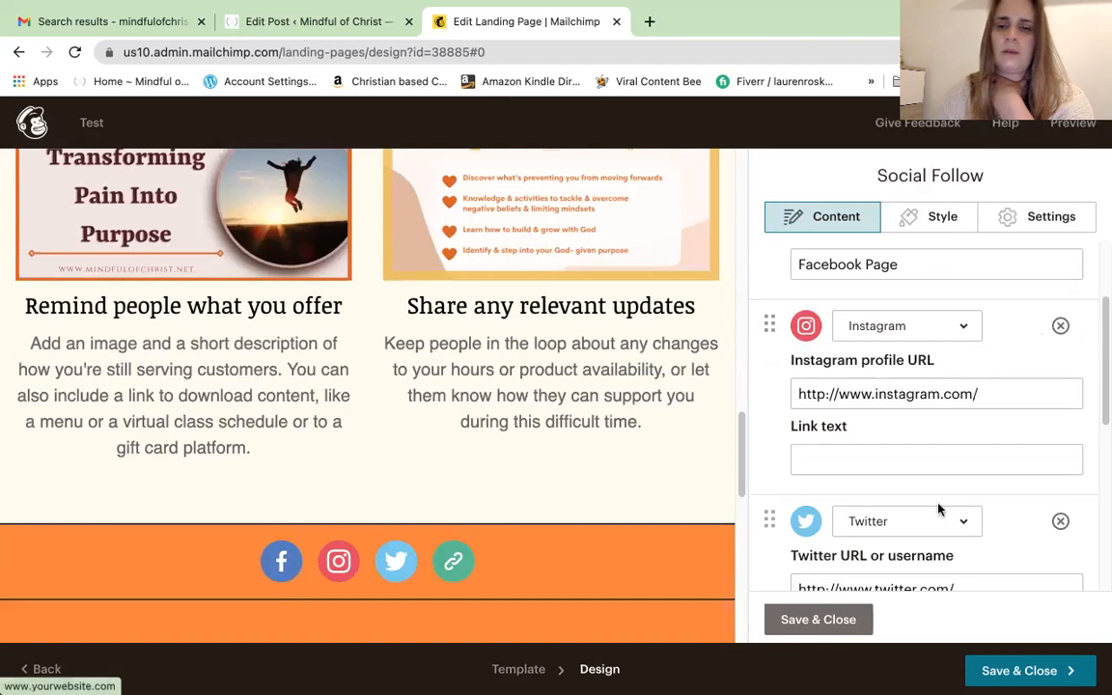
left_click(943, 219)
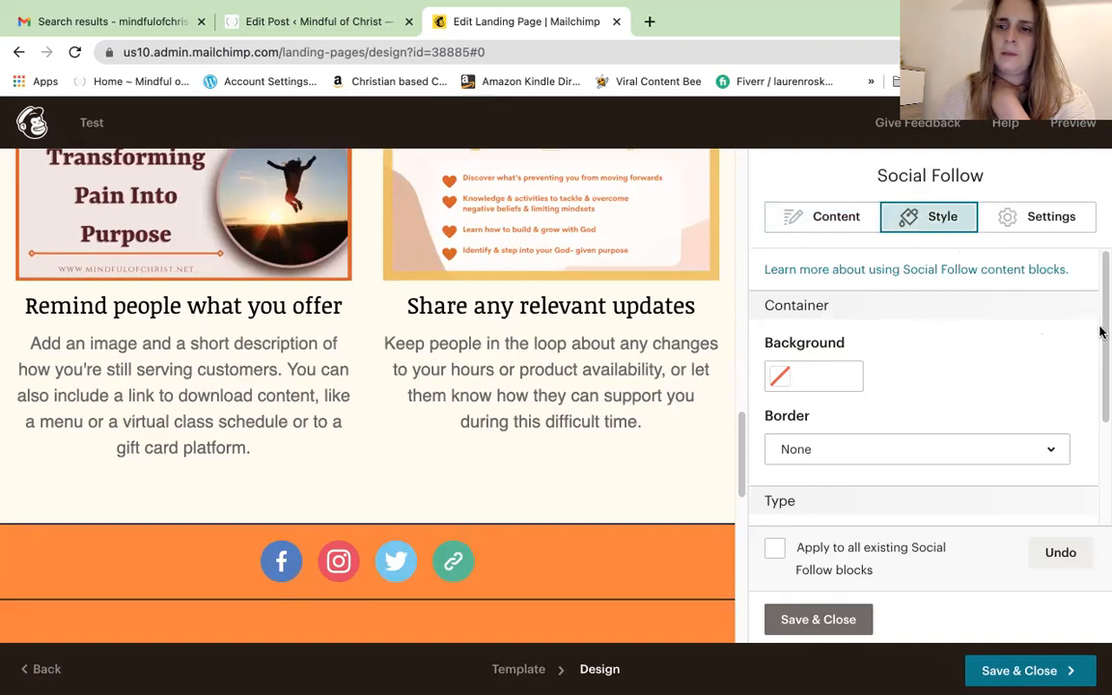
Set the social links to display both icon and text, aligned Center, with Fit to size width
left_click_drag(1101, 333, 1100, 218)
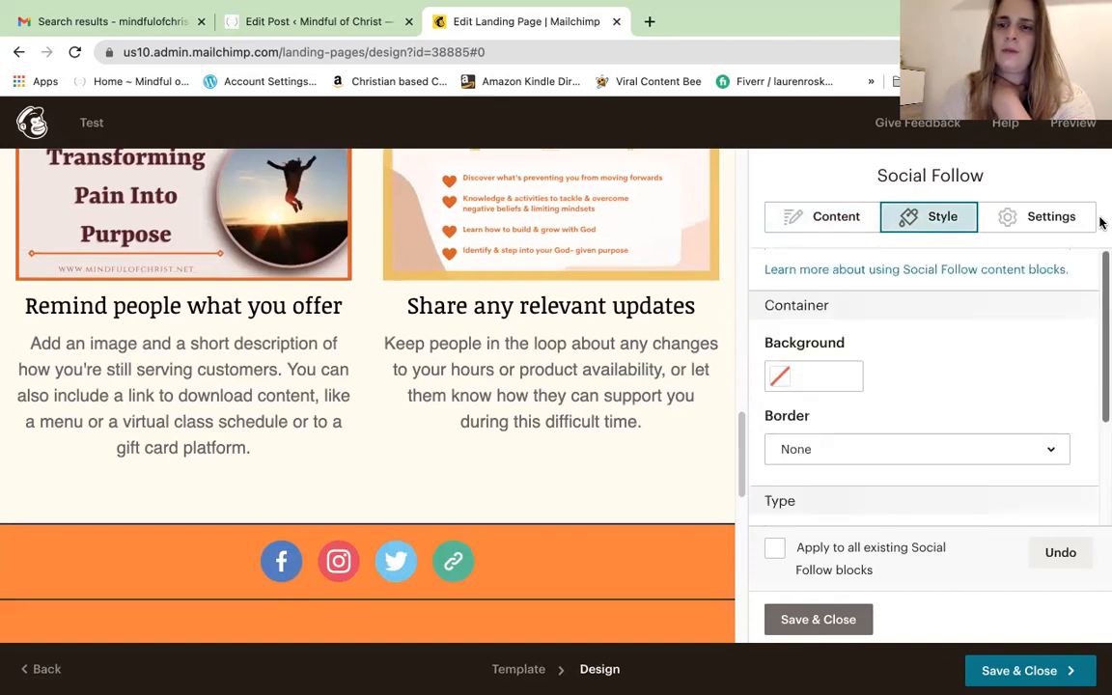
left_click(1050, 218)
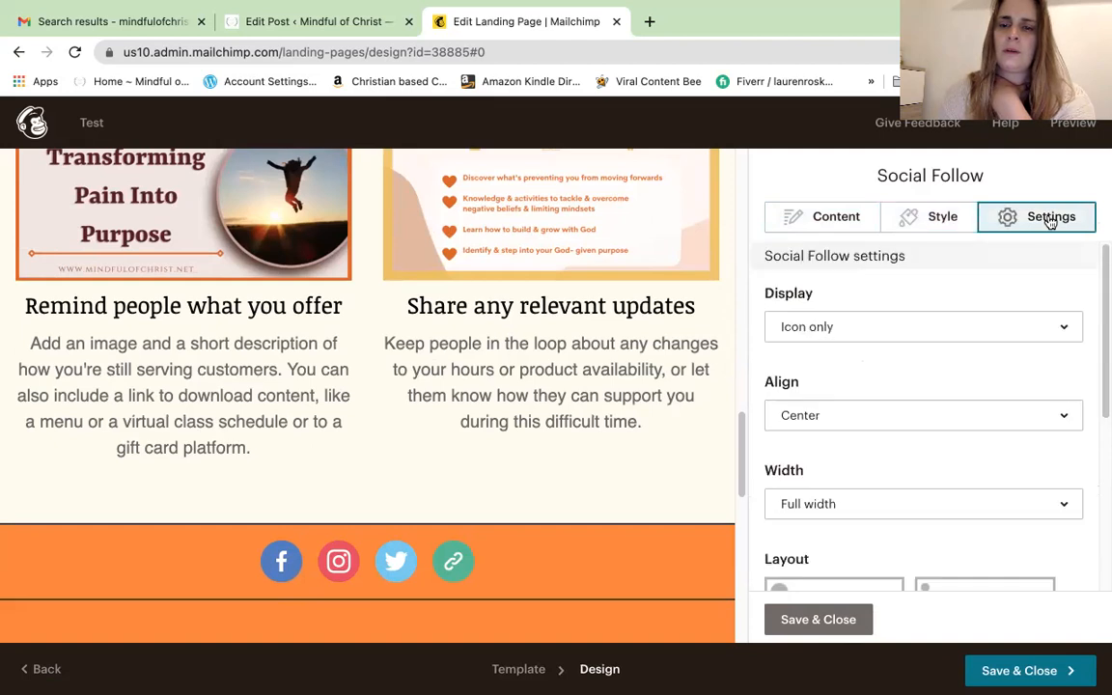
left_click(1068, 330)
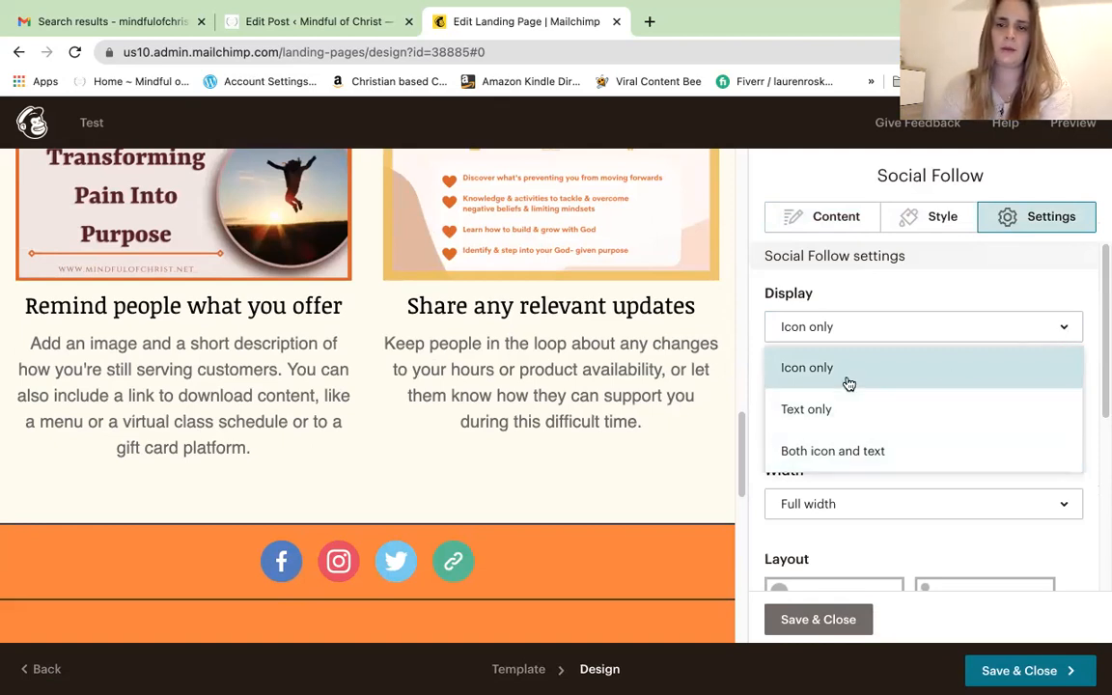
left_click(840, 410)
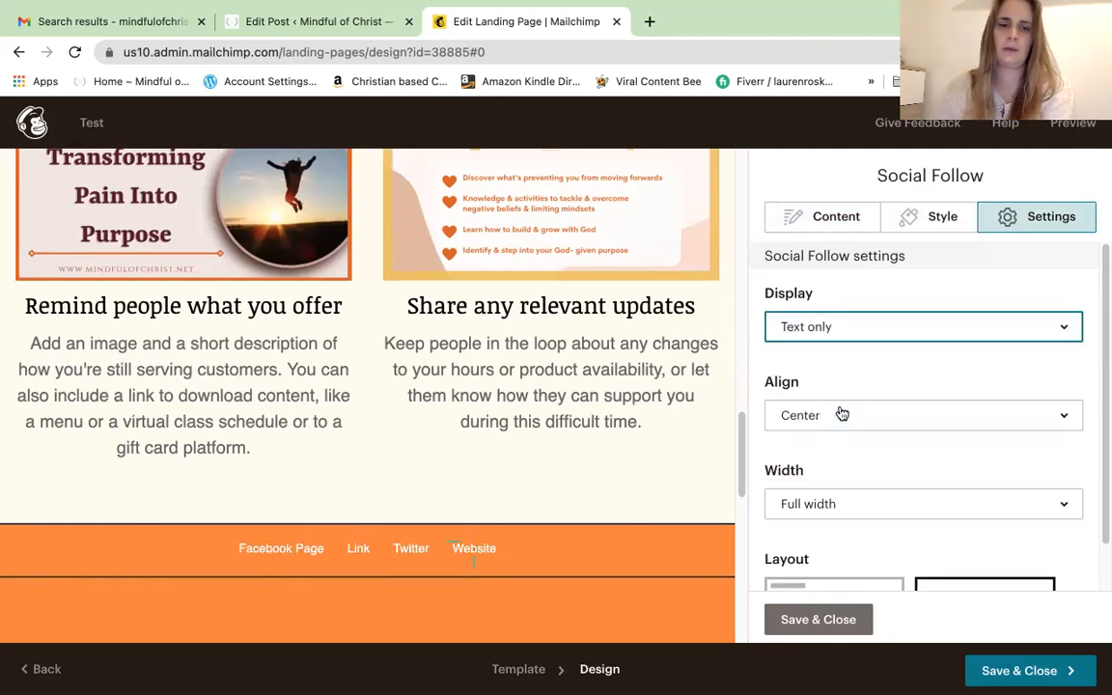
left_click(1068, 327)
left_click(930, 455)
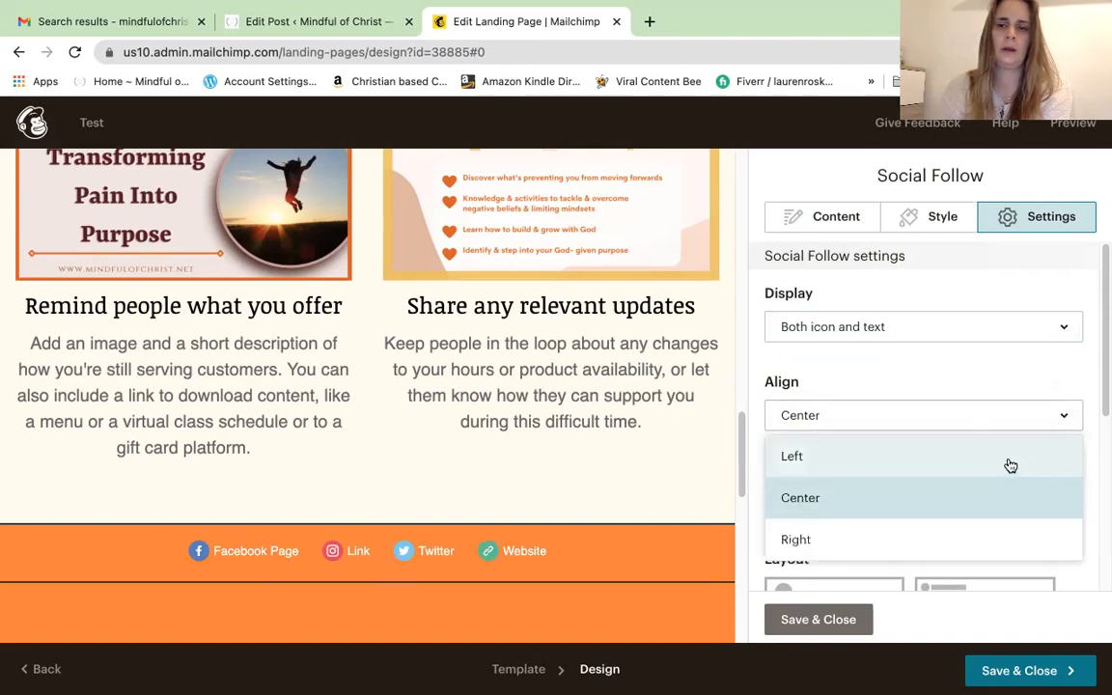
left_click(1009, 462)
left_click(1064, 416)
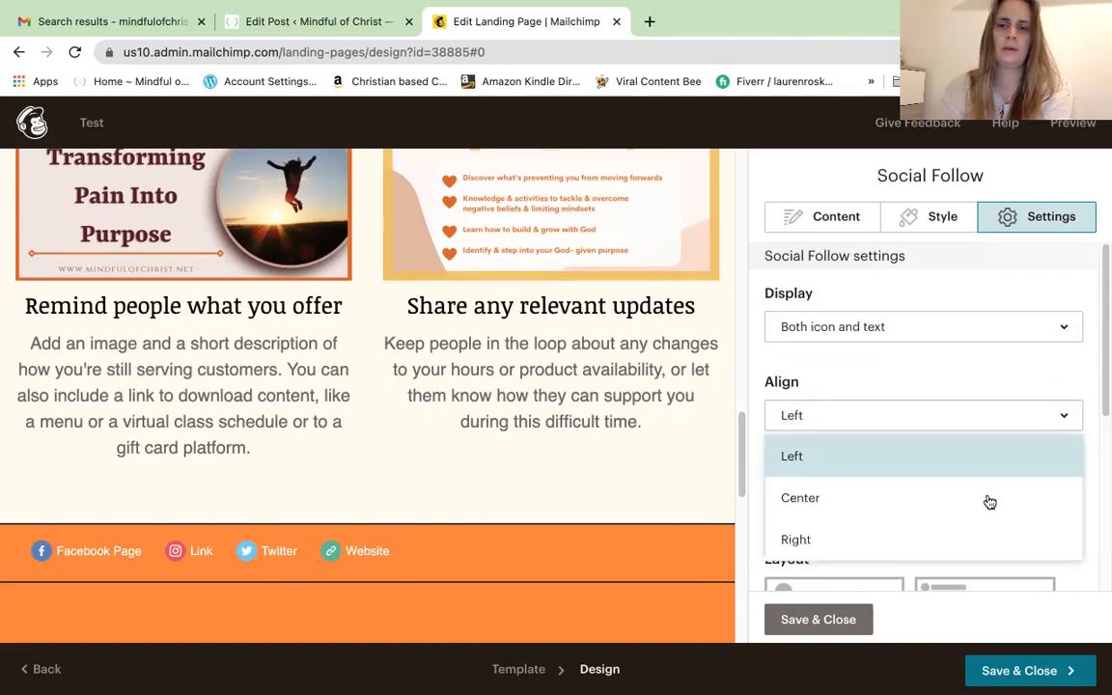
left_click(981, 502)
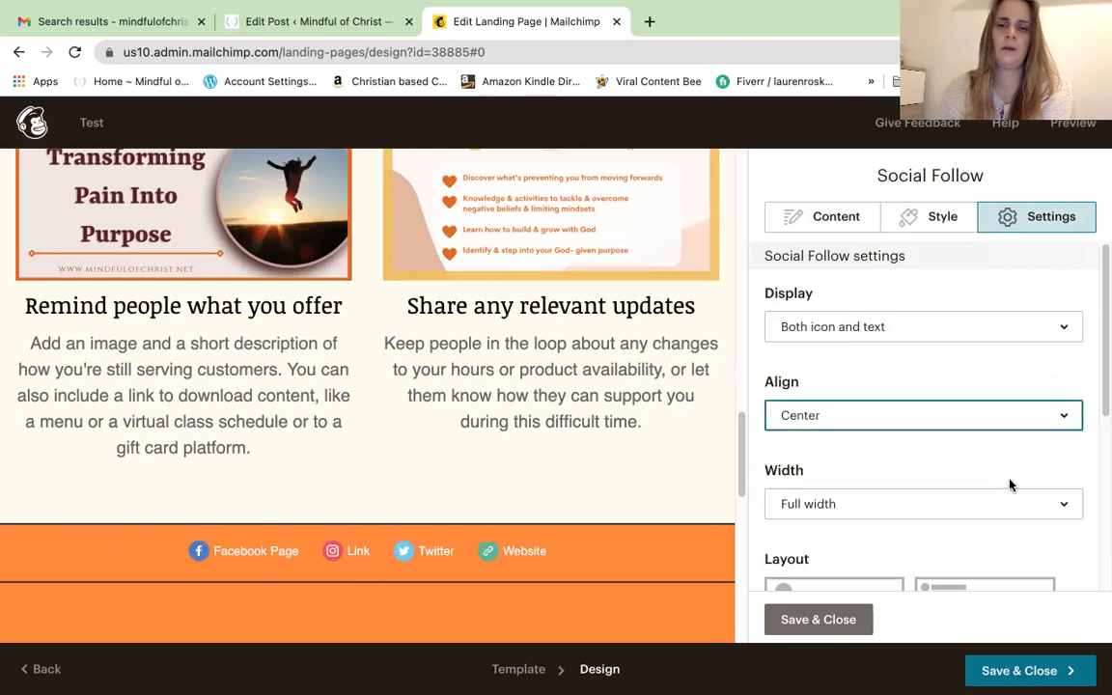
left_click(1064, 510)
left_click(1023, 542)
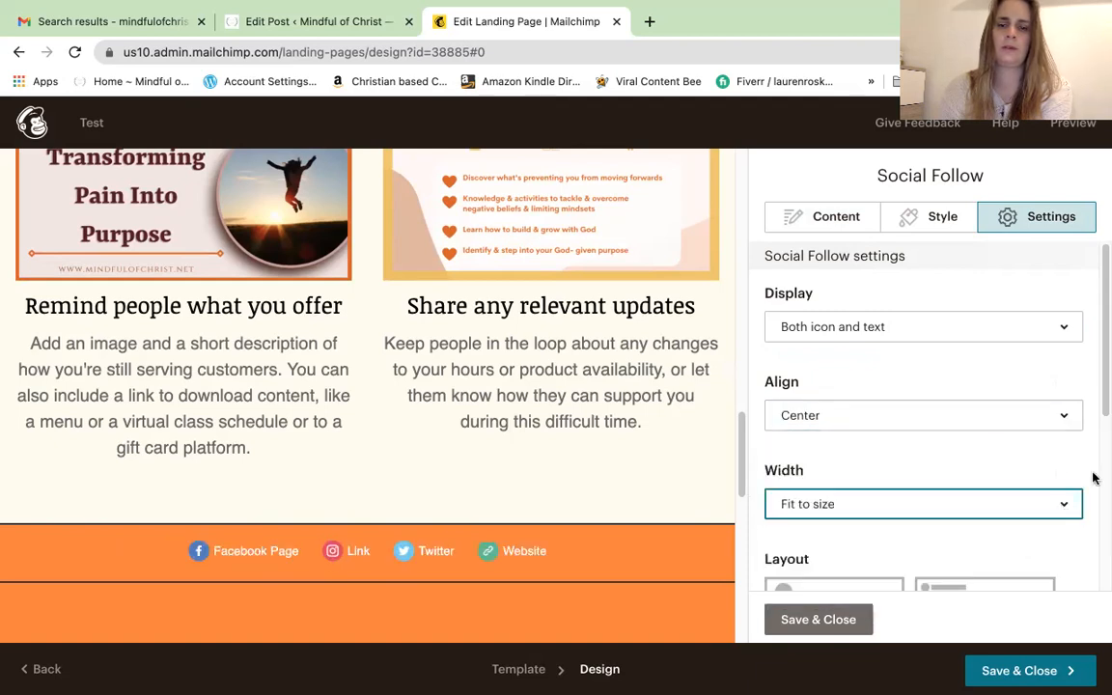
left_click_drag(1104, 410, 1100, 526)
Choose the layout with large social icons and labels beneath them
left_click(819, 377)
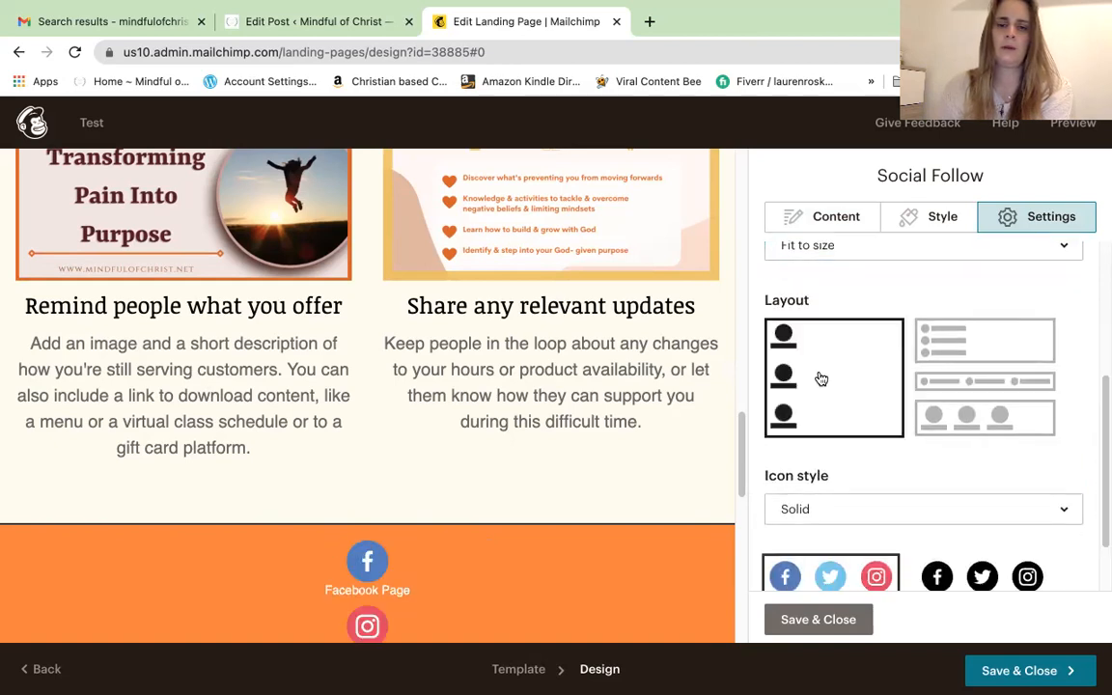
left_click_drag(740, 459, 743, 509)
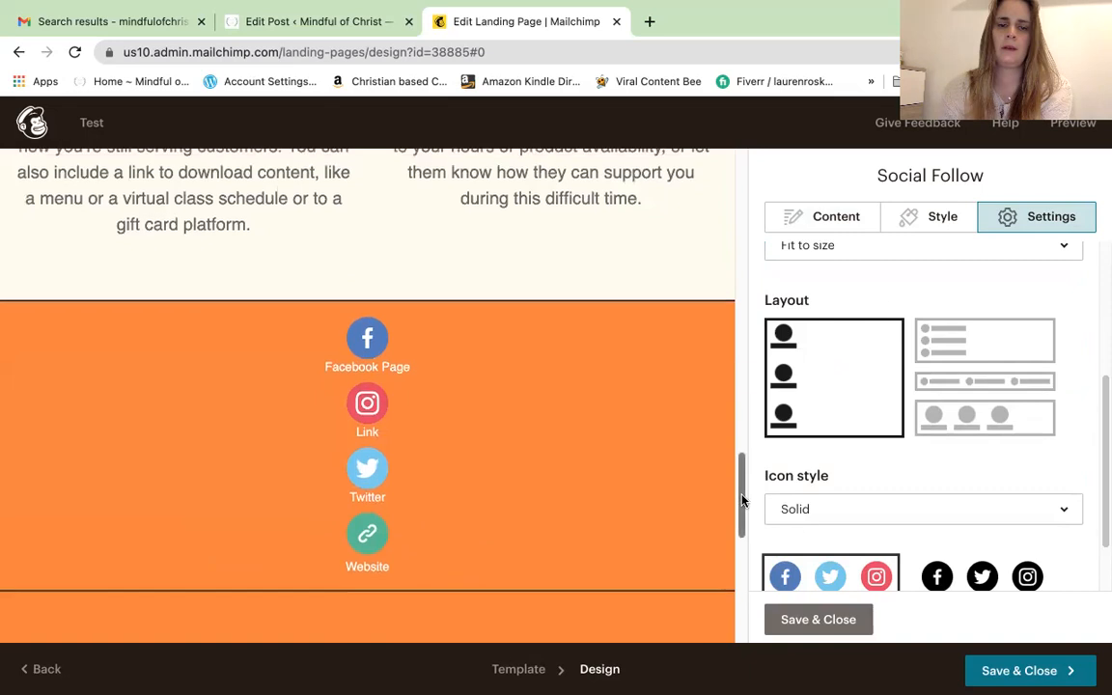
left_click(953, 362)
left_click(953, 383)
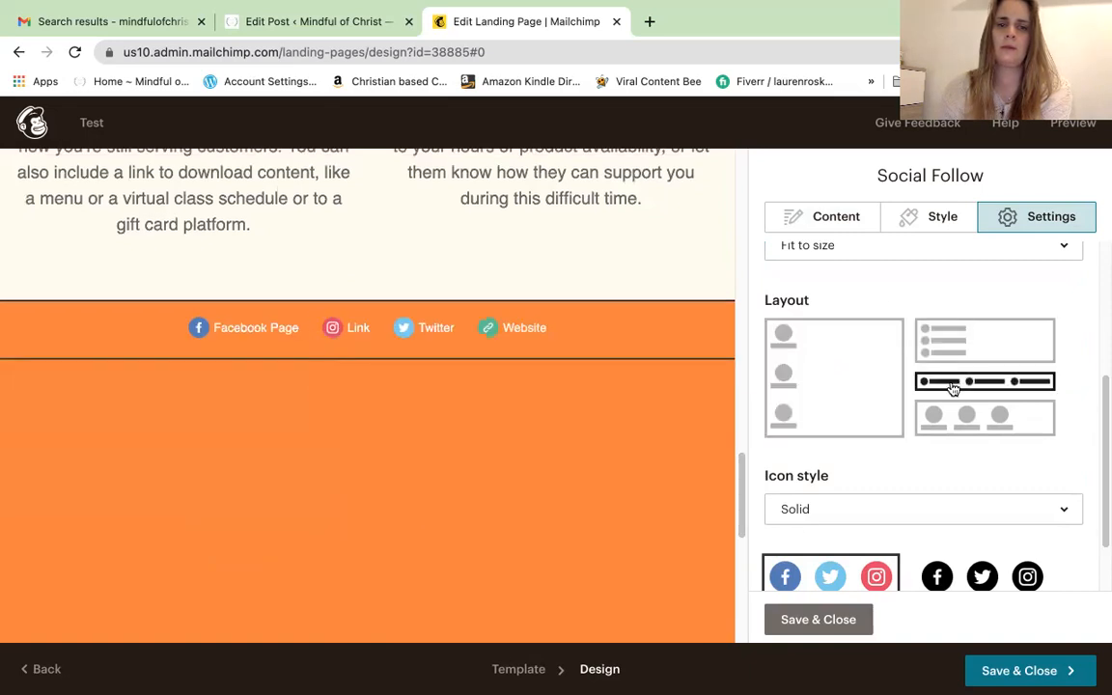
left_click(963, 417)
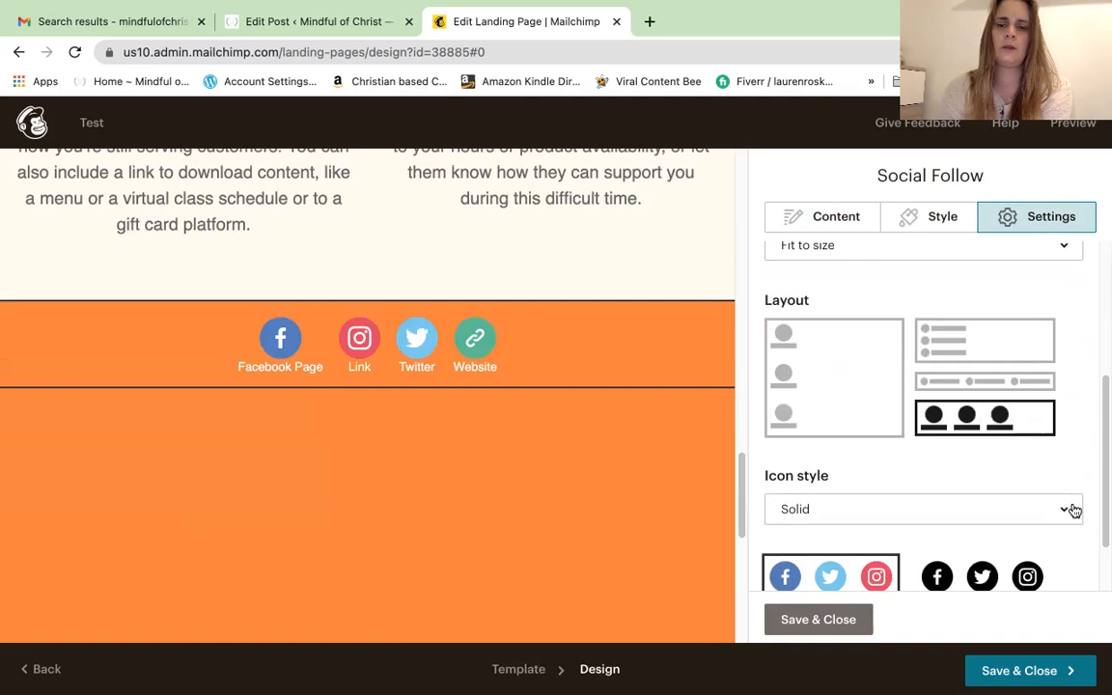
left_click_drag(1102, 498, 1093, 535)
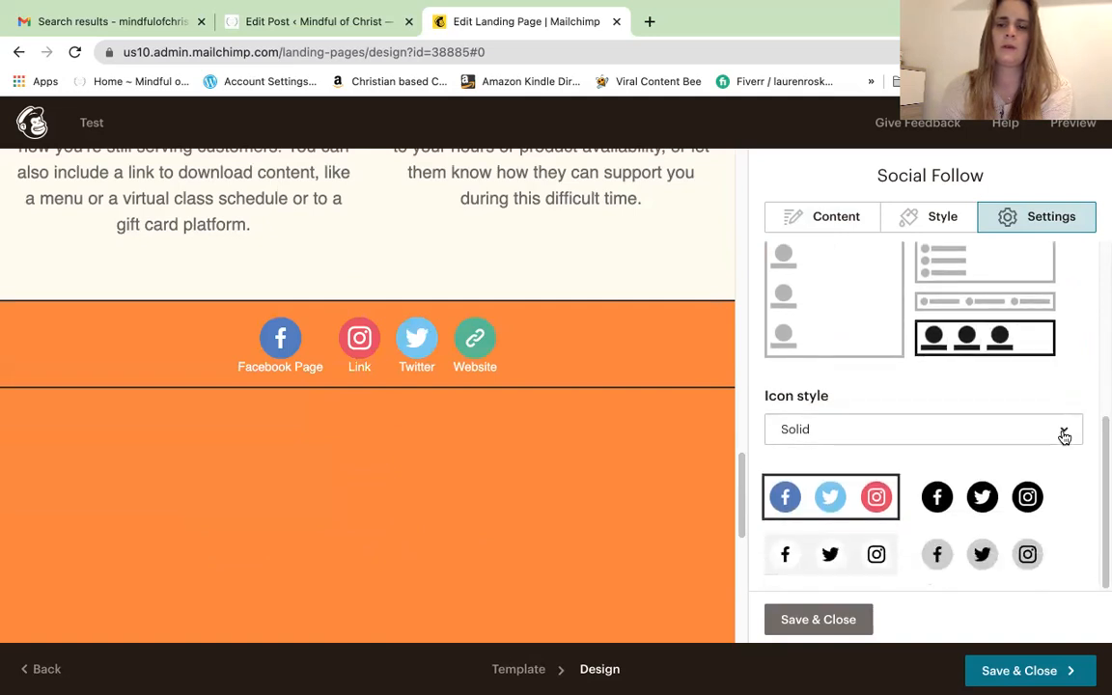
Try outlined icon styles, settle on Solid icons, and save the Social Follow block
left_click(1062, 431)
left_click(1014, 518)
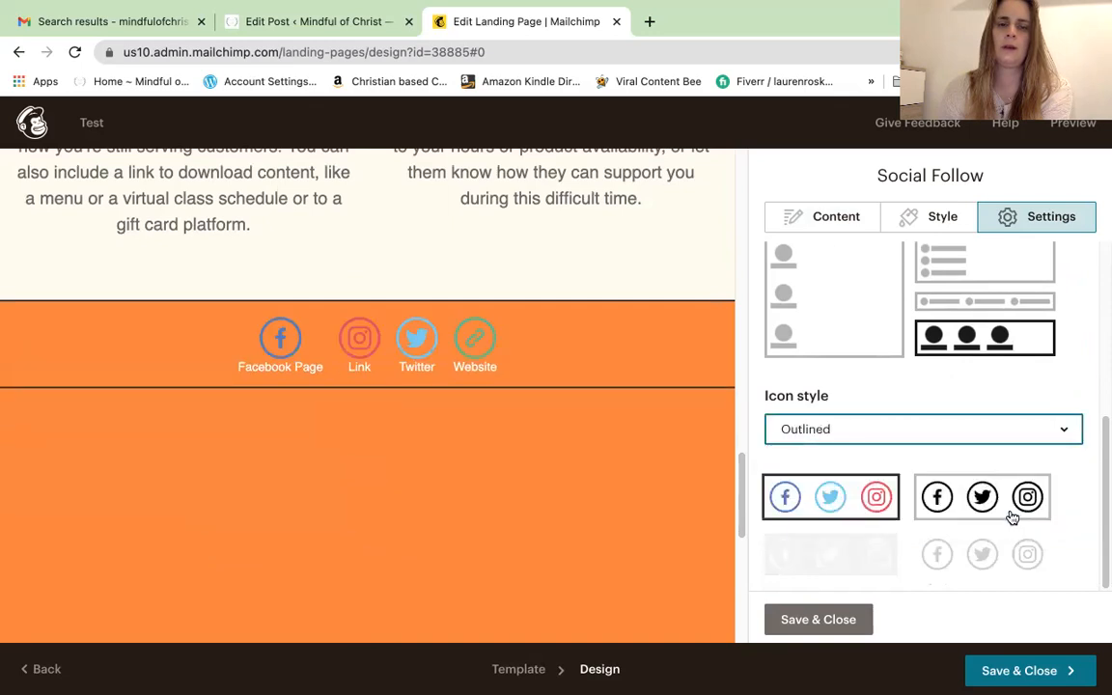
left_click(937, 502)
left_click(948, 560)
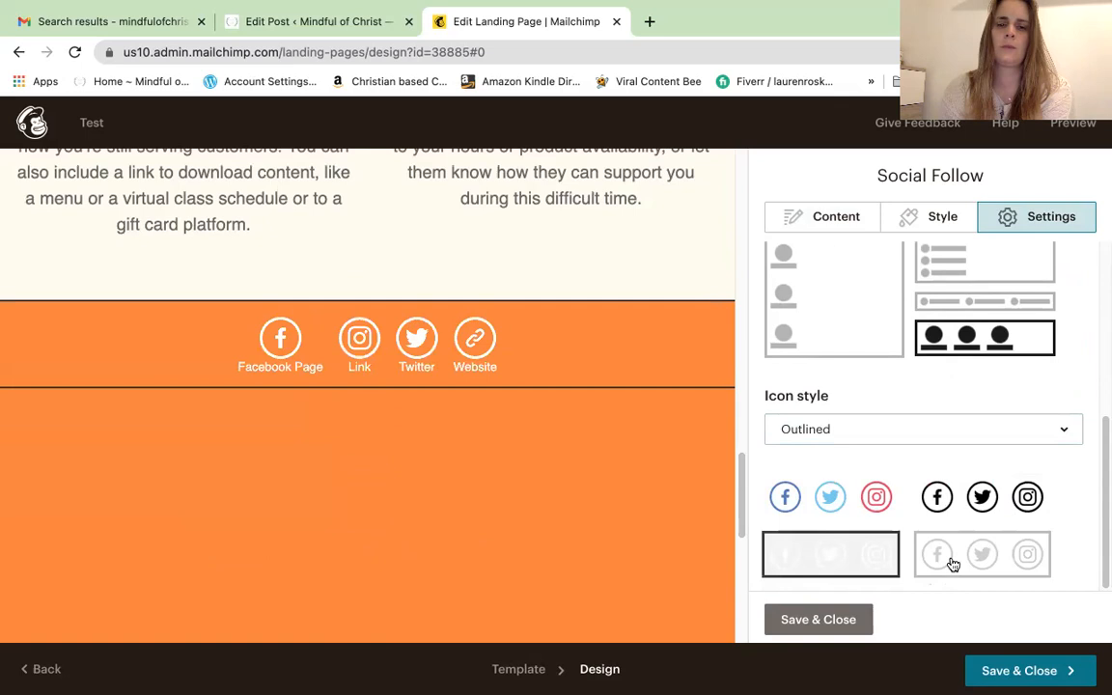
left_click(874, 514)
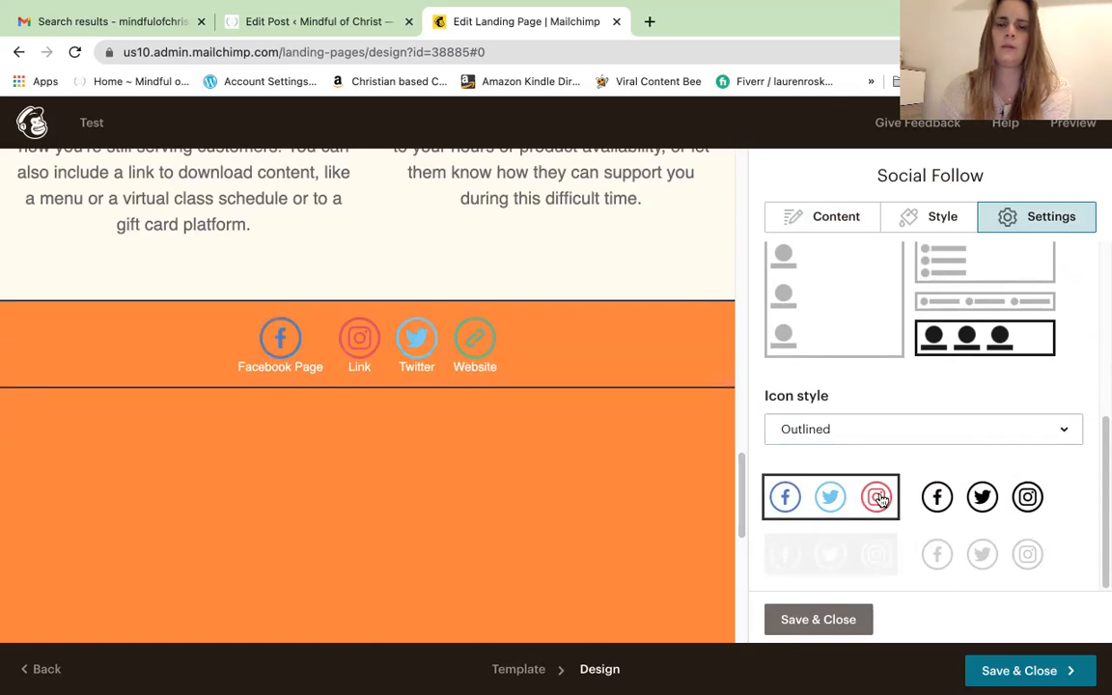
left_click(1067, 434)
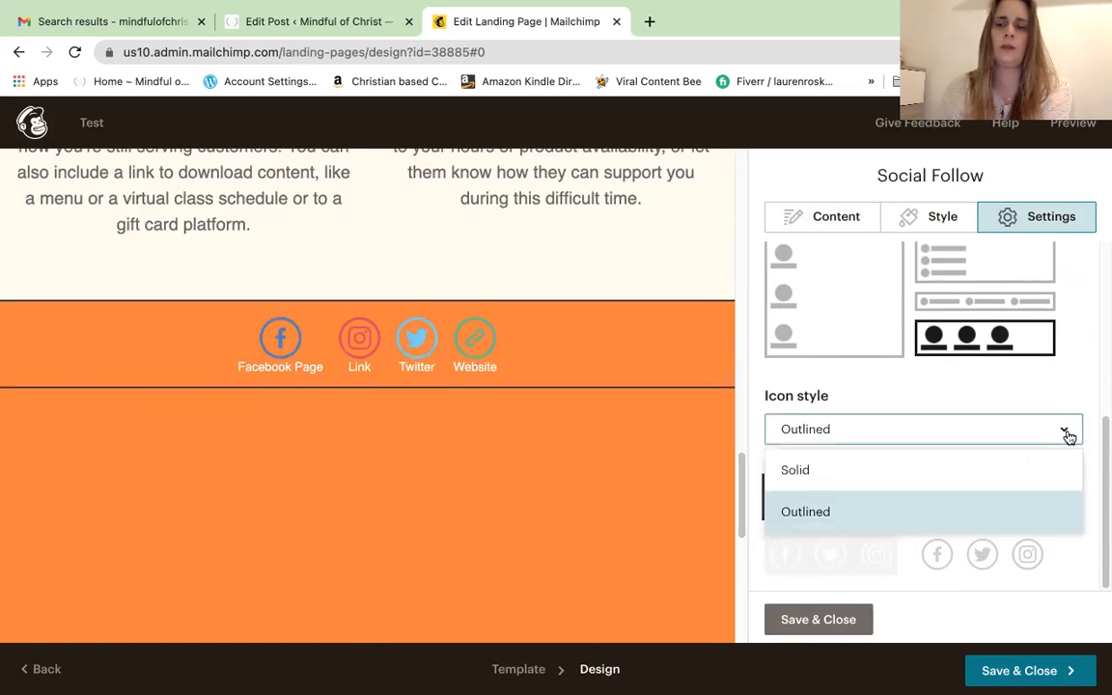
left_click(980, 468)
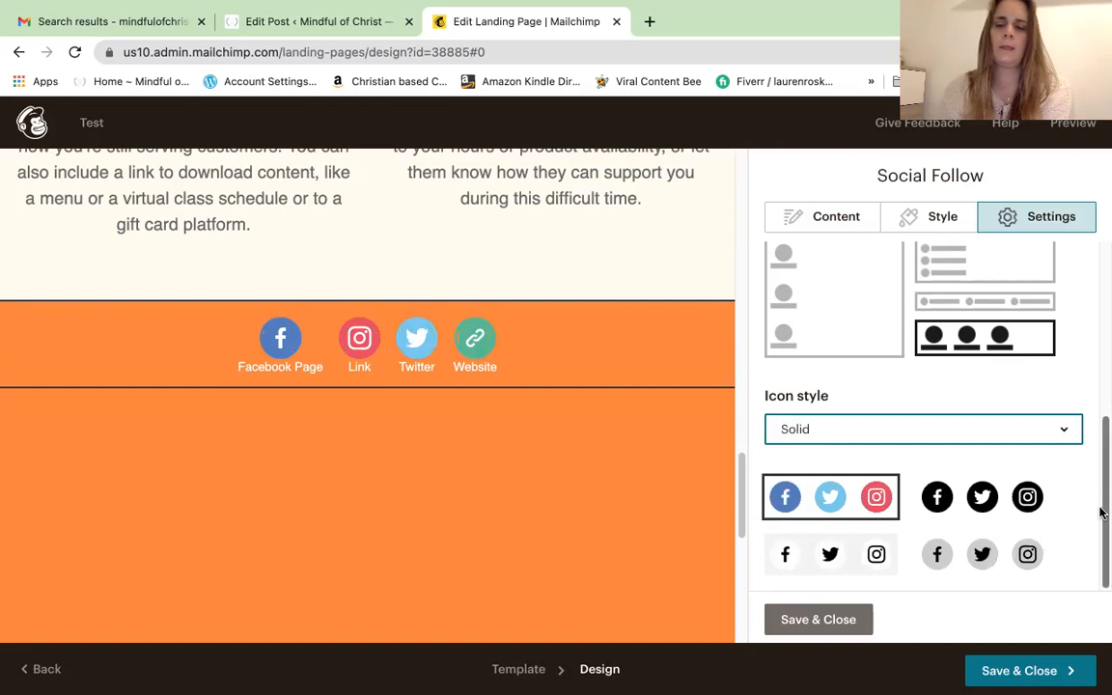
left_click(842, 619)
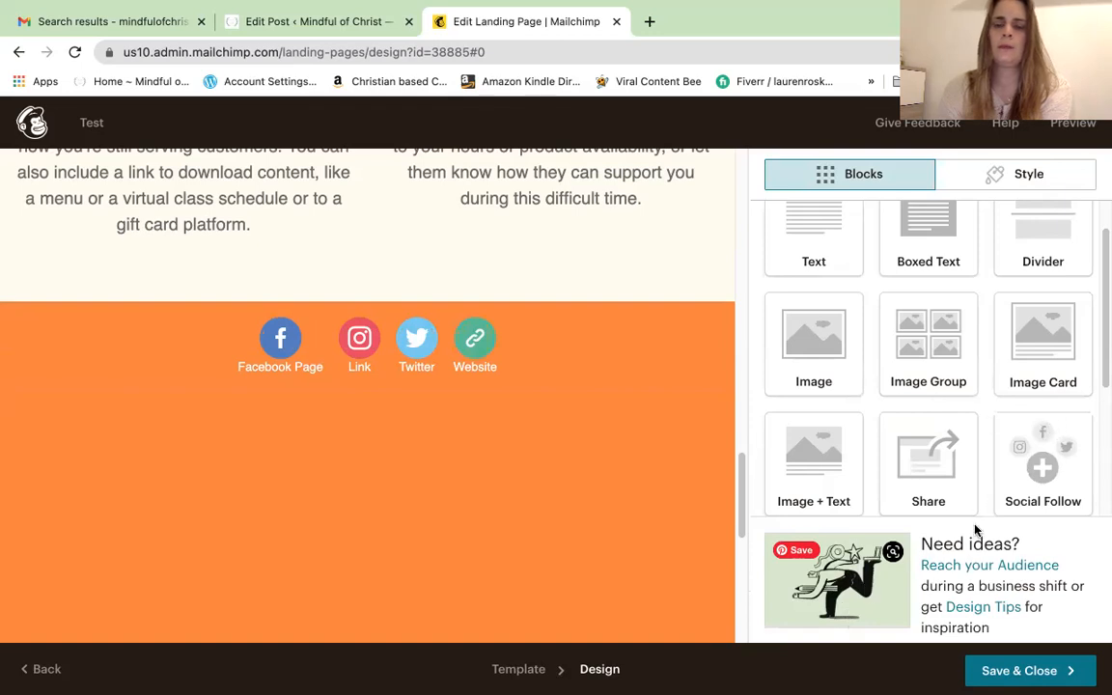
left_click_drag(1101, 365, 1100, 453)
Drop a Payment block below the Subscribe button, showing a placeholder $1.00 T-shirt with Buy Now
left_click_drag(741, 519, 747, 338)
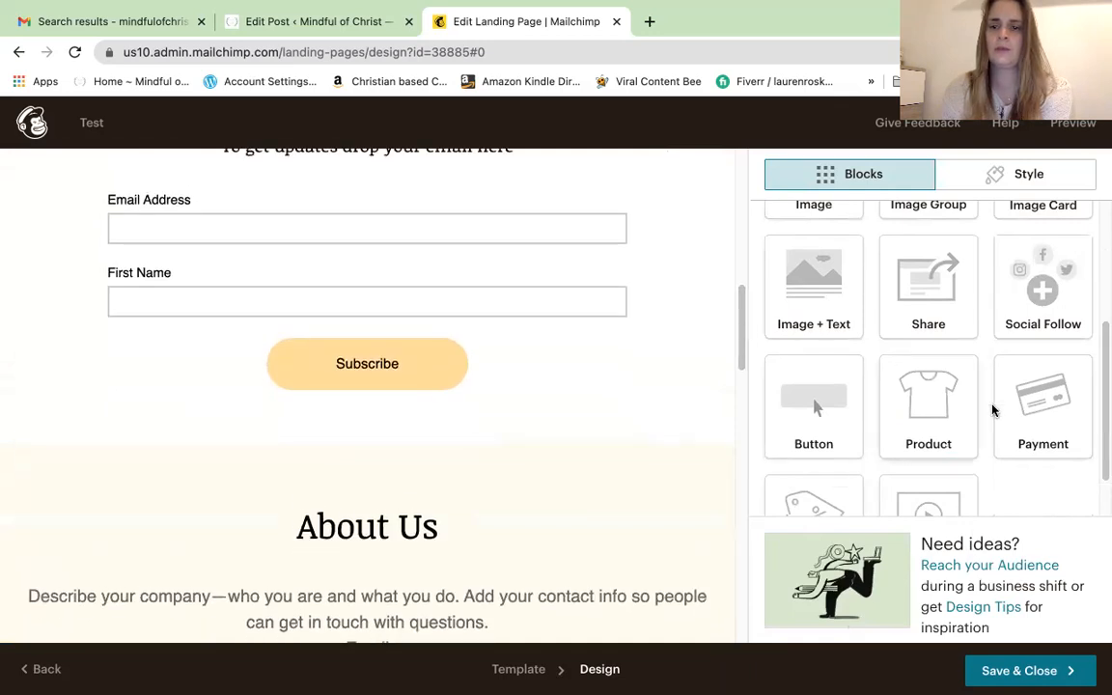
left_click_drag(1019, 422, 378, 378)
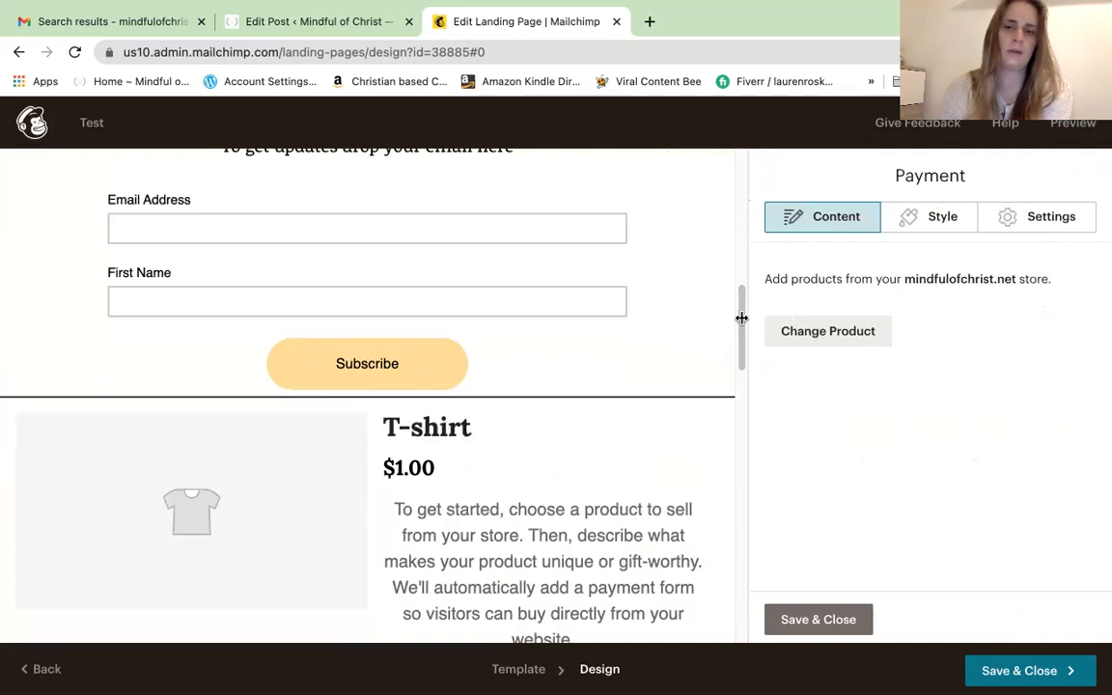
left_click_drag(741, 319, 743, 351)
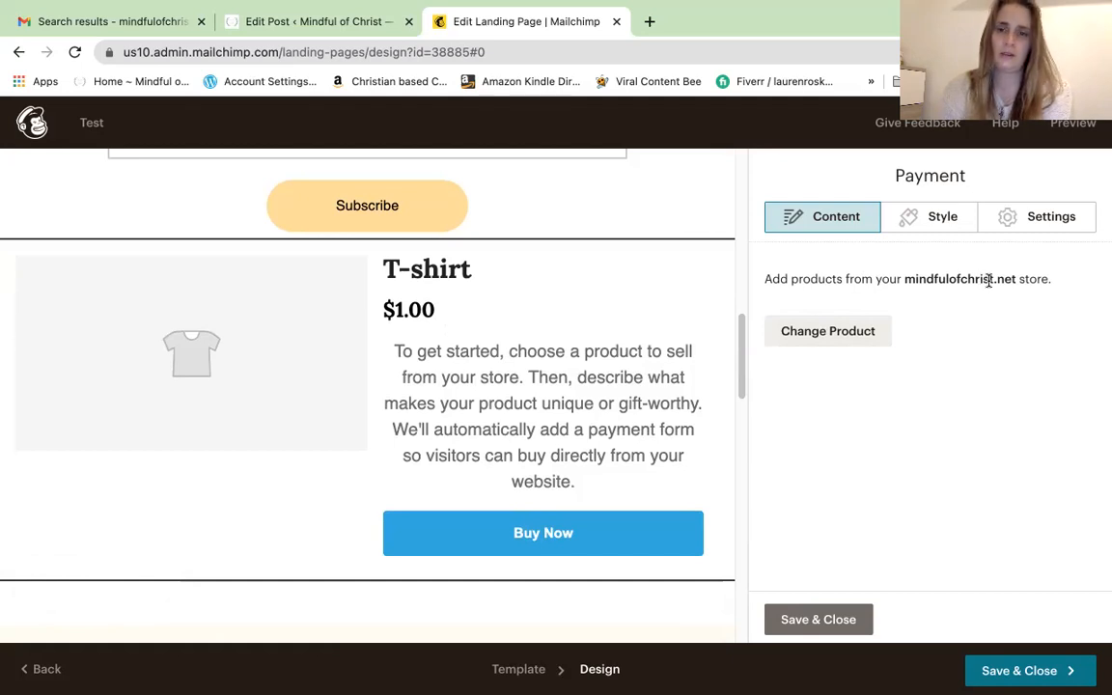
Change the payment product to Christian based Cognitive Behavioural Therapy at £7.99 and save
left_click(846, 333)
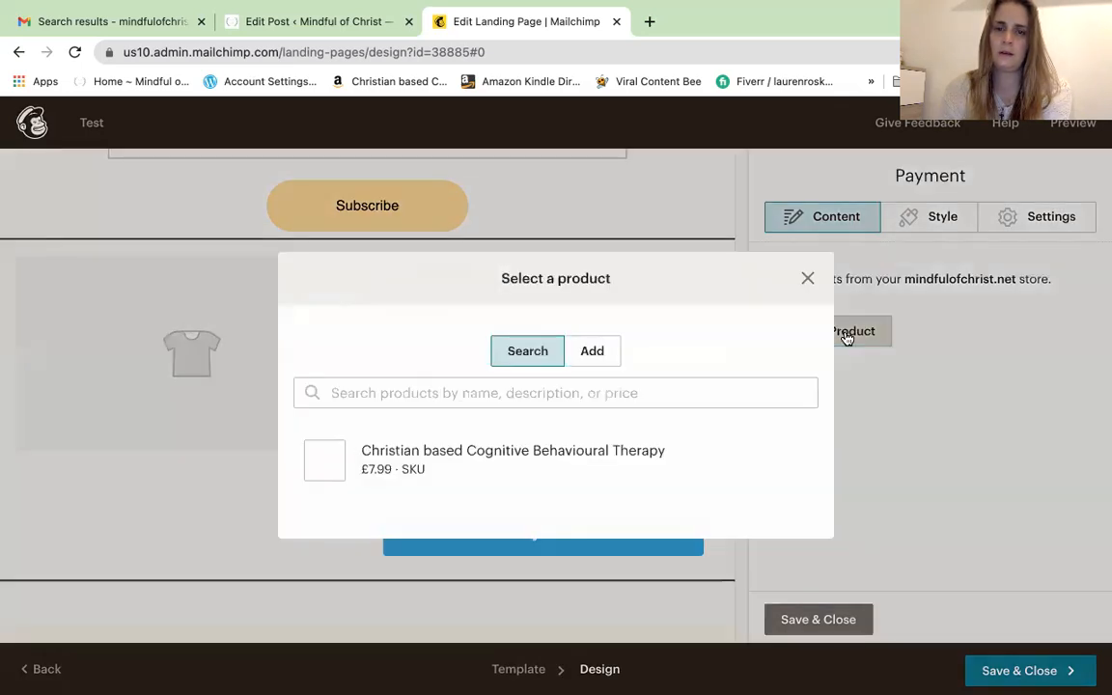
left_click(664, 470)
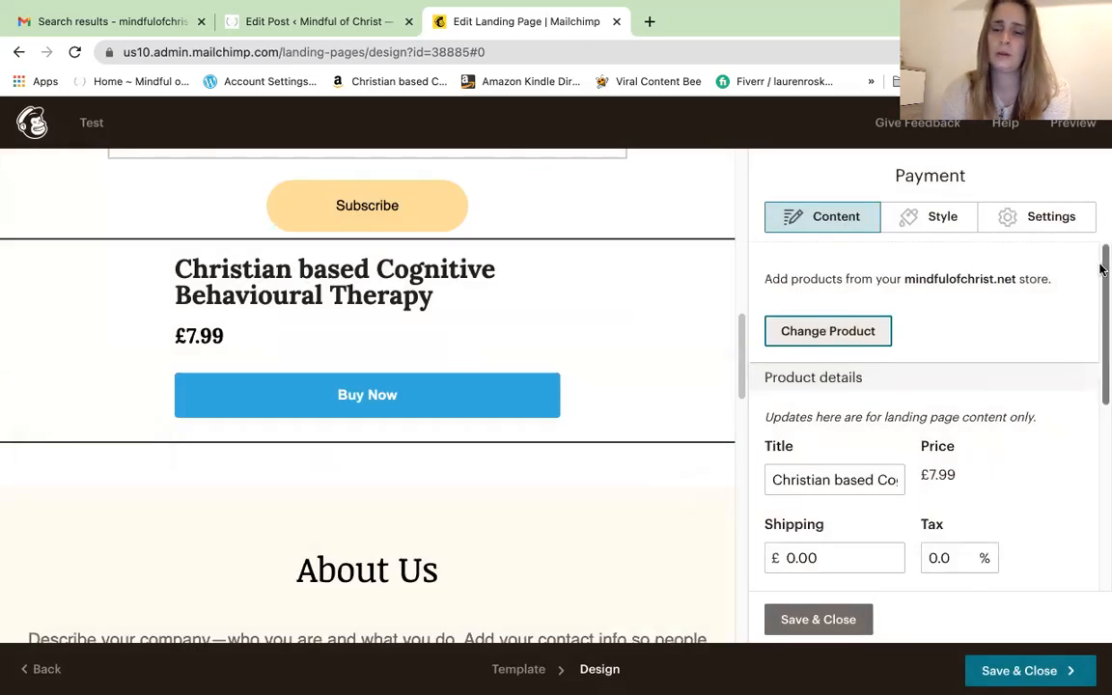
left_click_drag(1100, 326, 1102, 509)
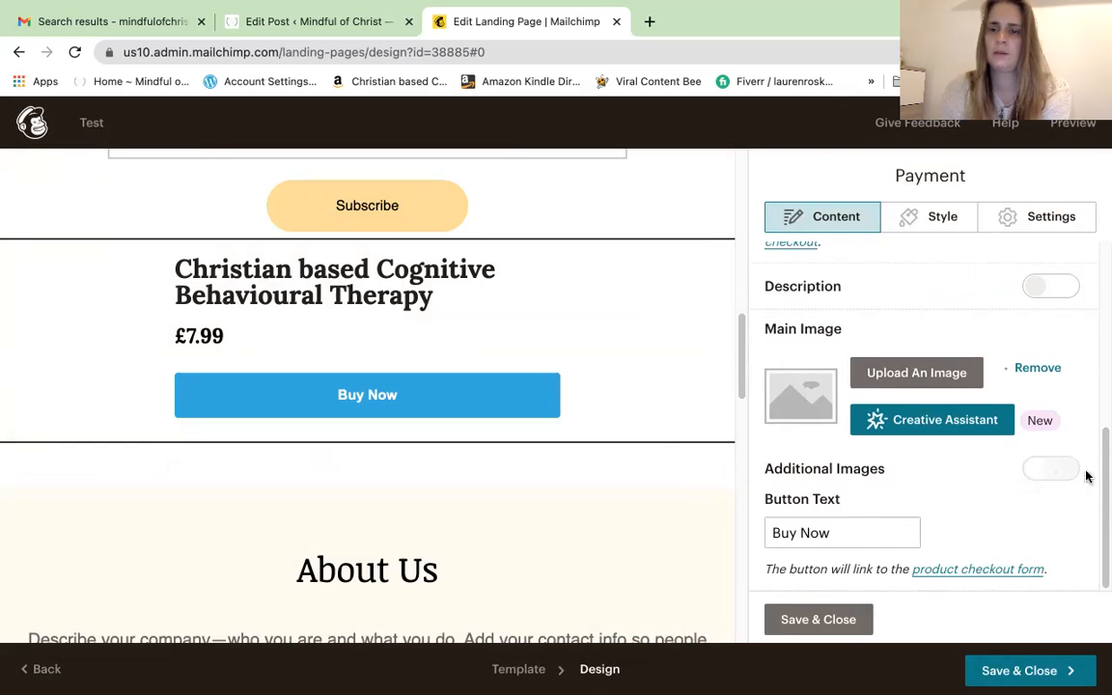
left_click_drag(1101, 523, 1101, 228)
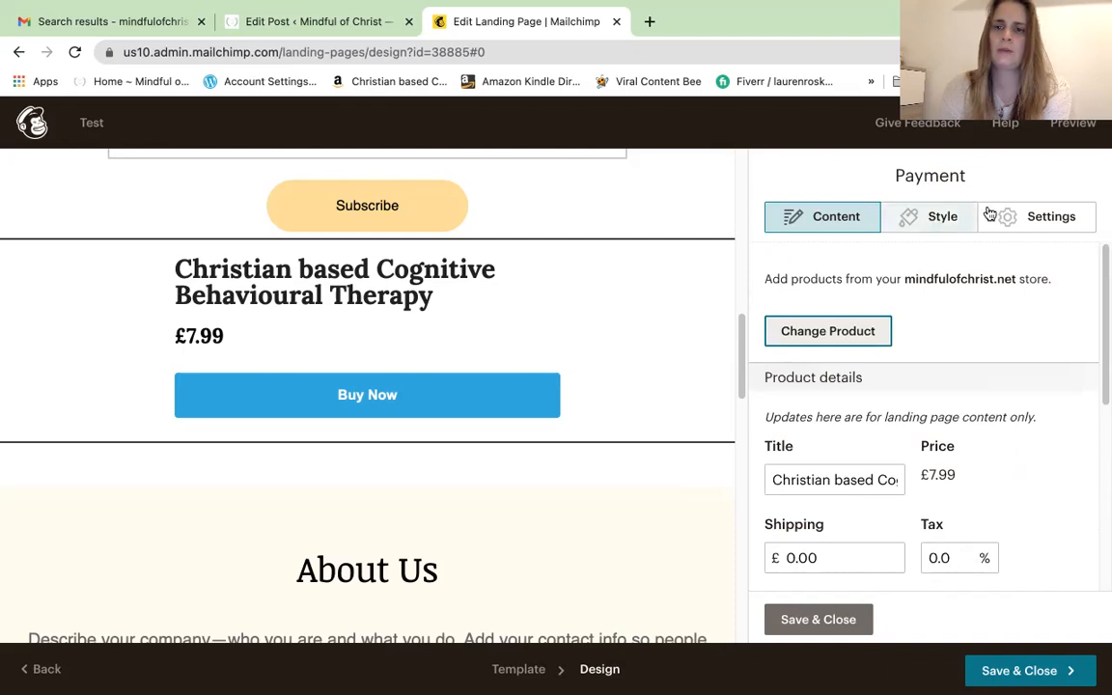
left_click(821, 621)
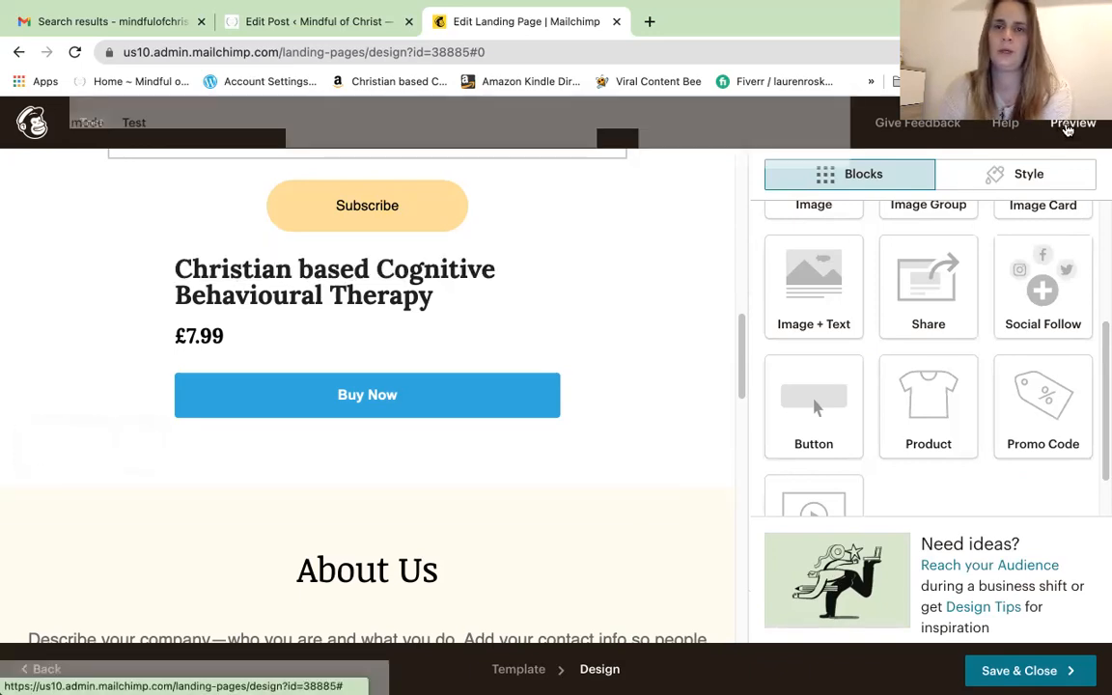
left_click(1069, 129)
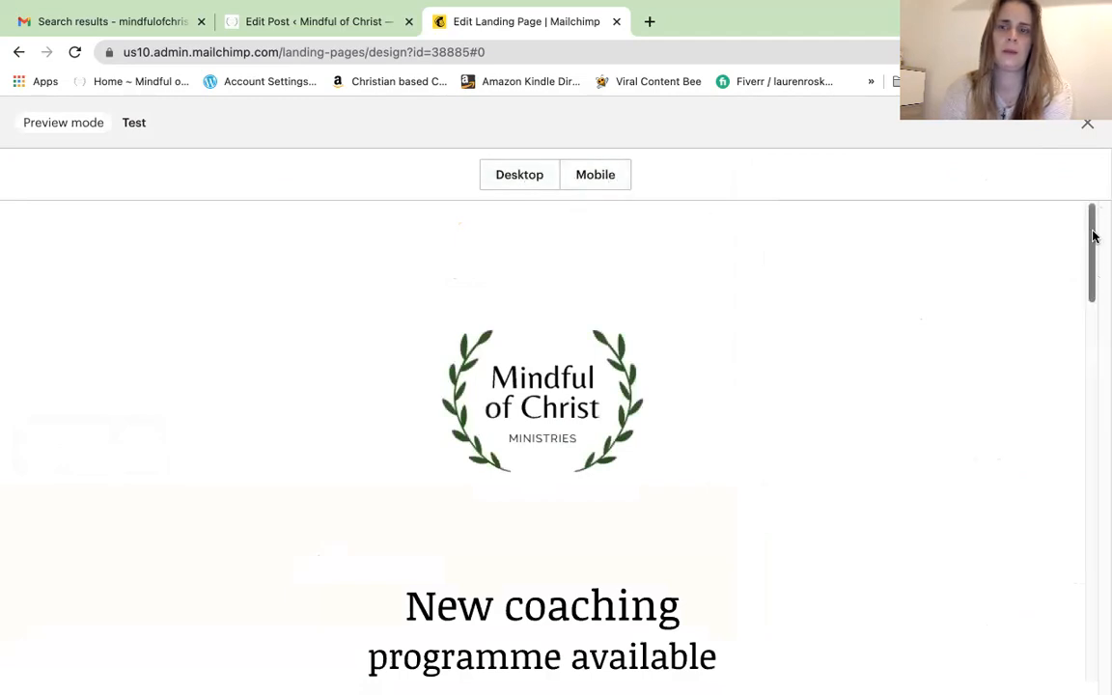
mouse_move(1094, 242)
left_mouse_down()
mouse_move(1084, 583)
mouse_move(1096, 227)
left_mouse_up()
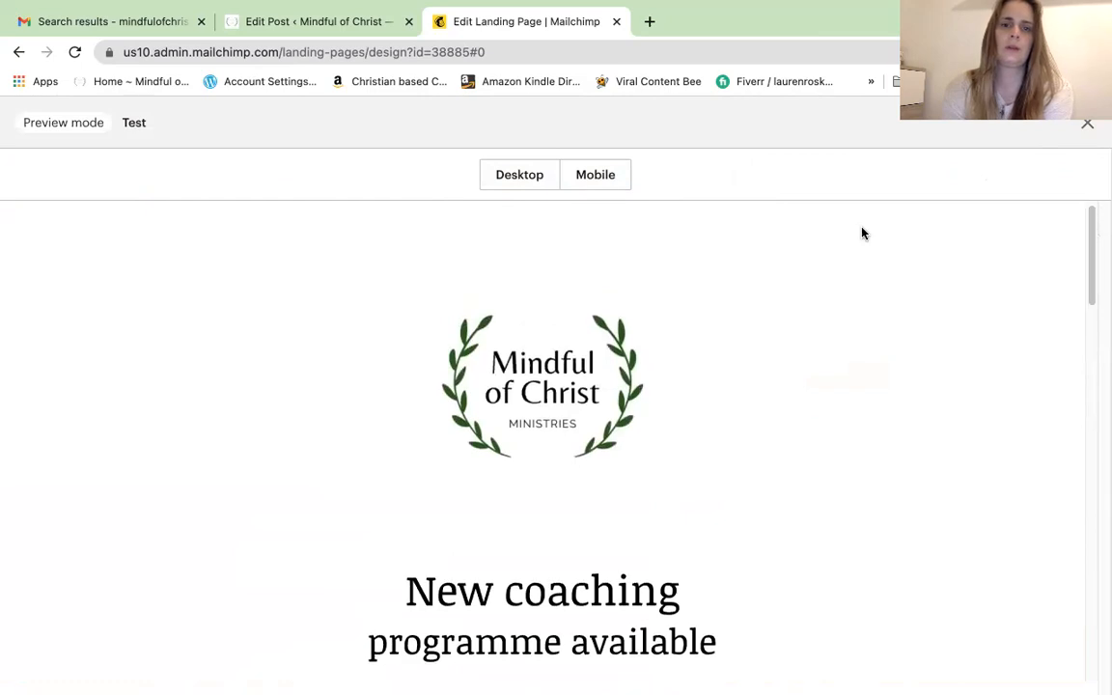
left_click(599, 180)
mouse_move(687, 294)
left_mouse_down()
mouse_move(697, 405)
mouse_move(688, 613)
mouse_move(686, 290)
left_mouse_up()
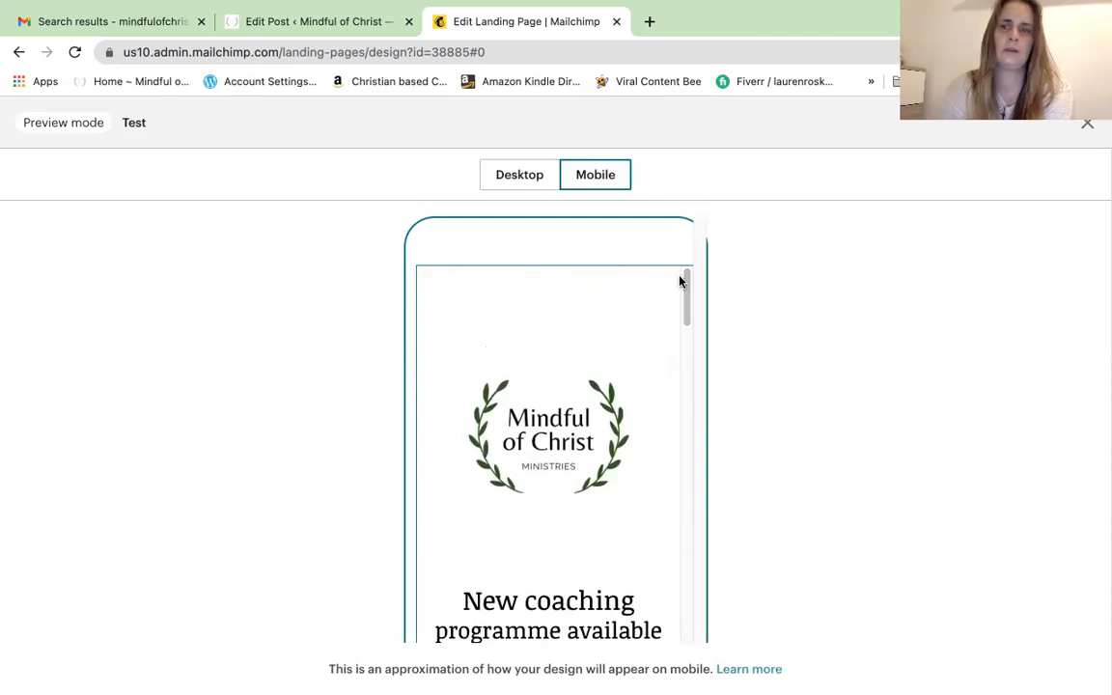
left_click(1090, 128)
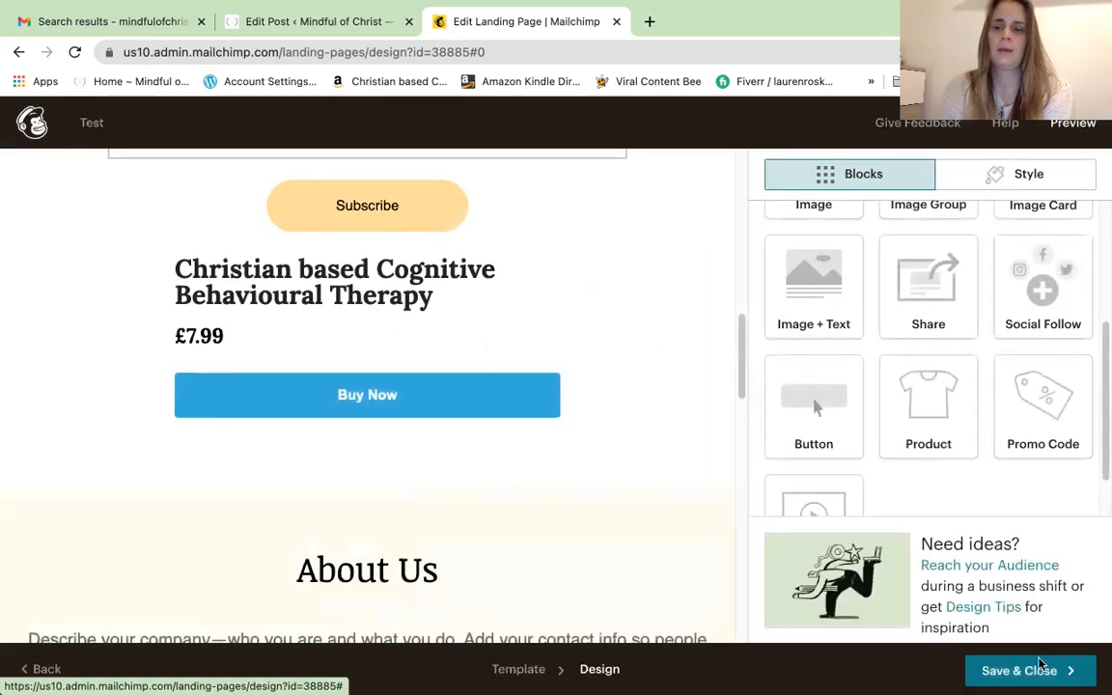
left_click(1048, 670)
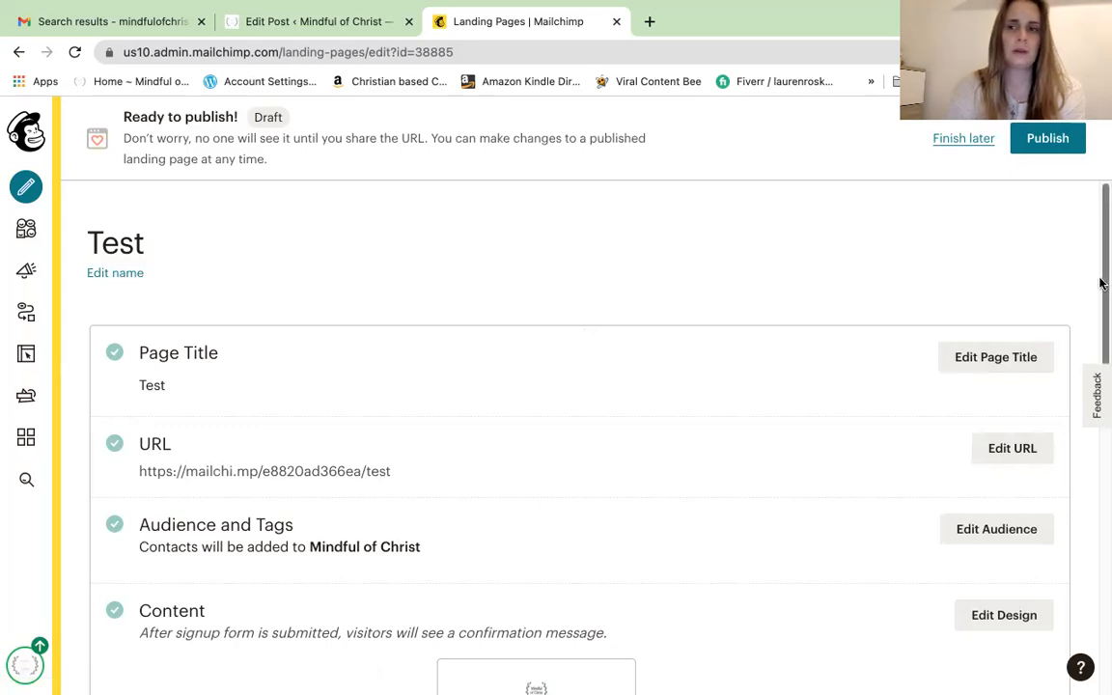
Open the Test page's URL settings and follow the custom domain option to Domains Overview
scroll(1102, 286, "down", 3)
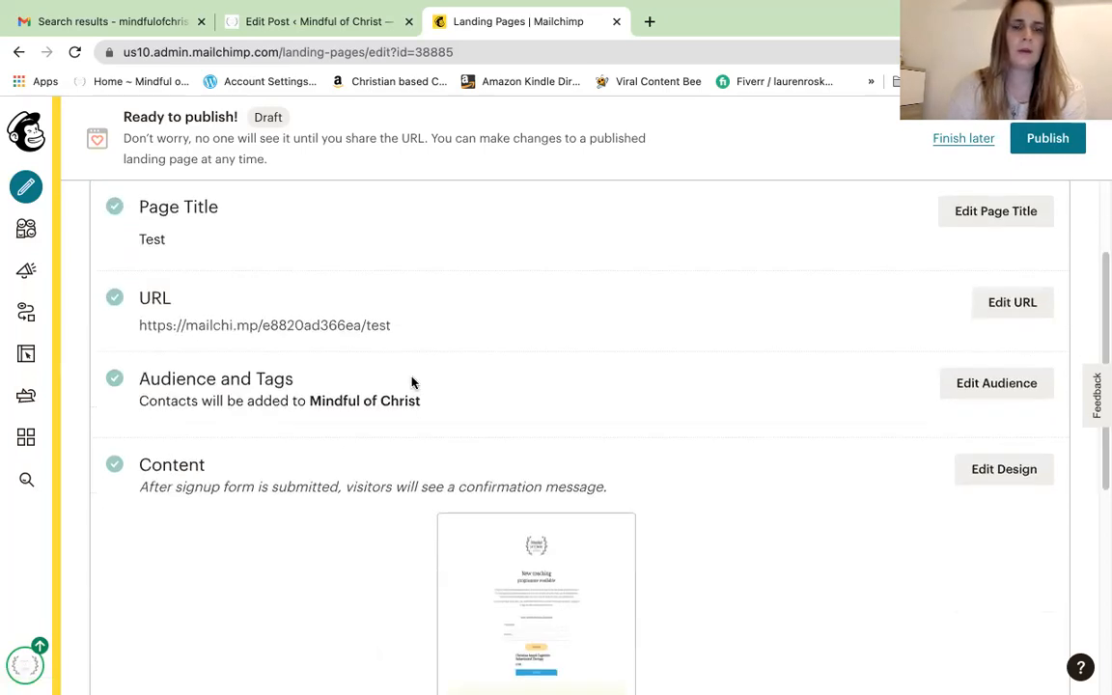
left_click(1000, 307)
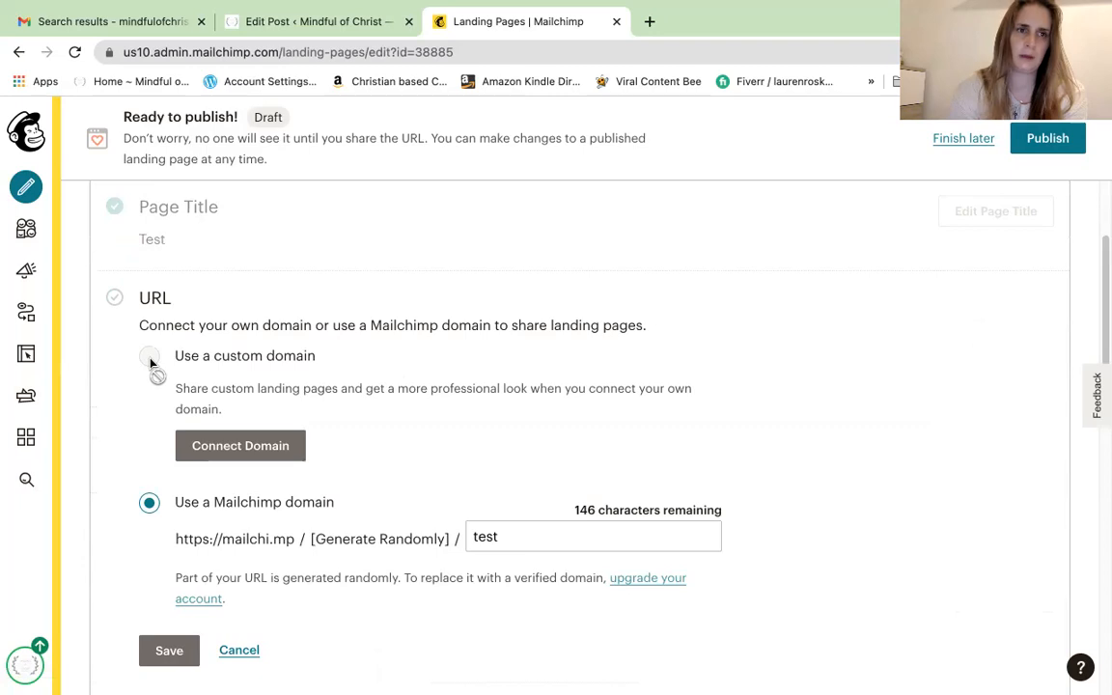
left_click(236, 448)
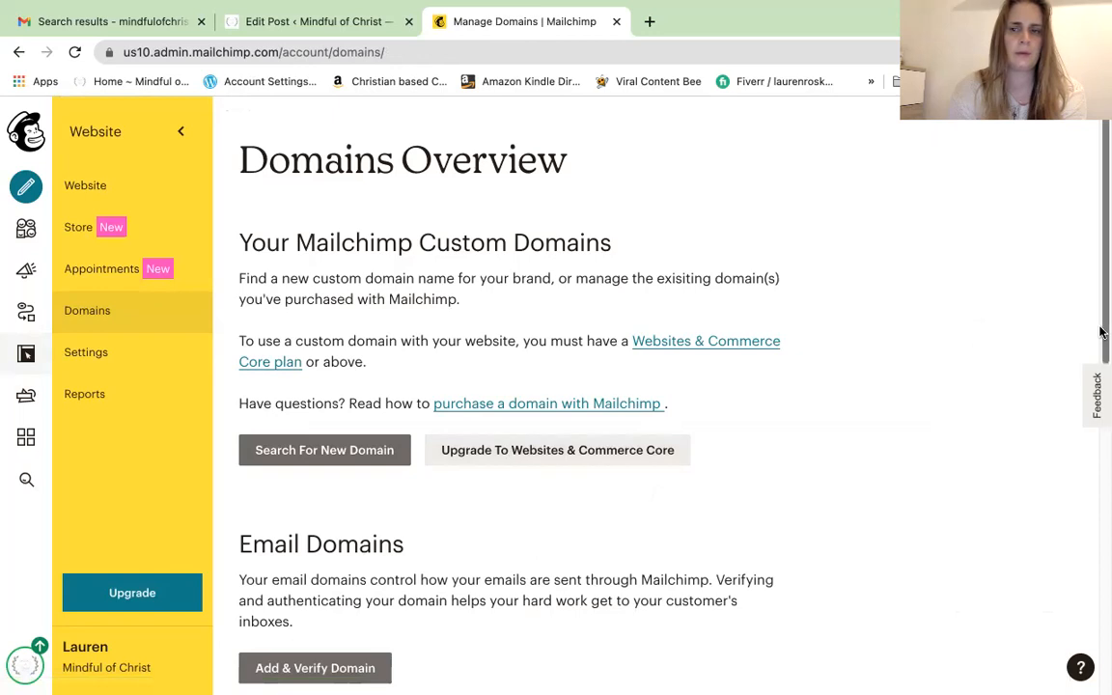
Review the Domains Overview page, toggling the Website sidebar, then return to the Test page setup
left_click_drag(1102, 333, 1100, 434)
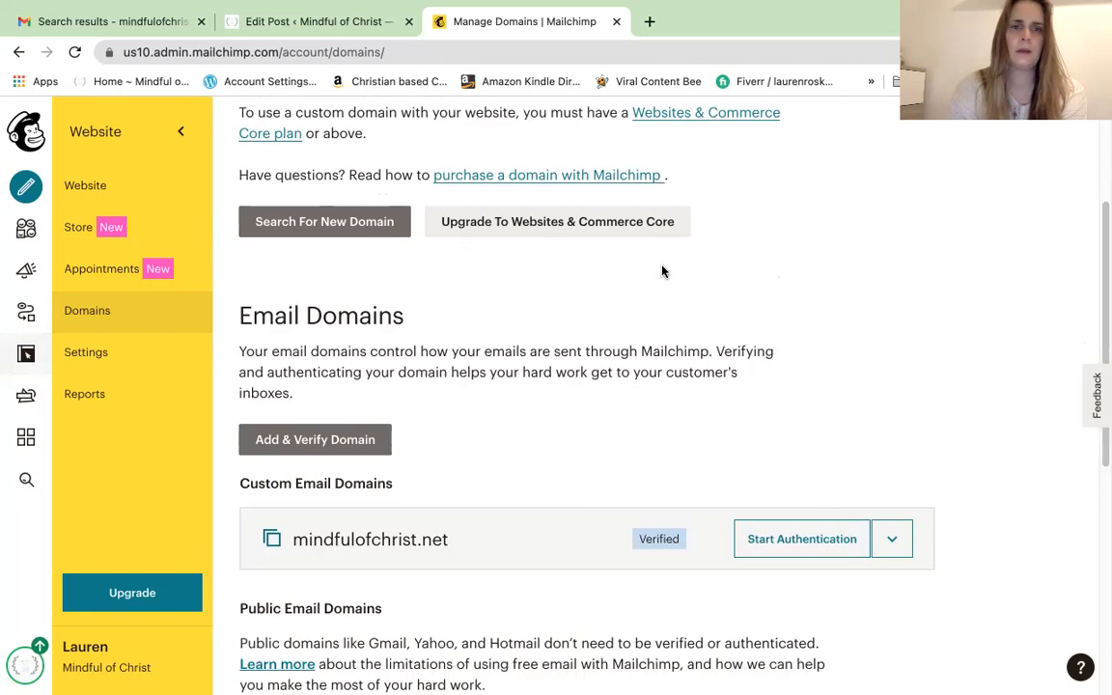
left_click_drag(1100, 292, 1101, 122)
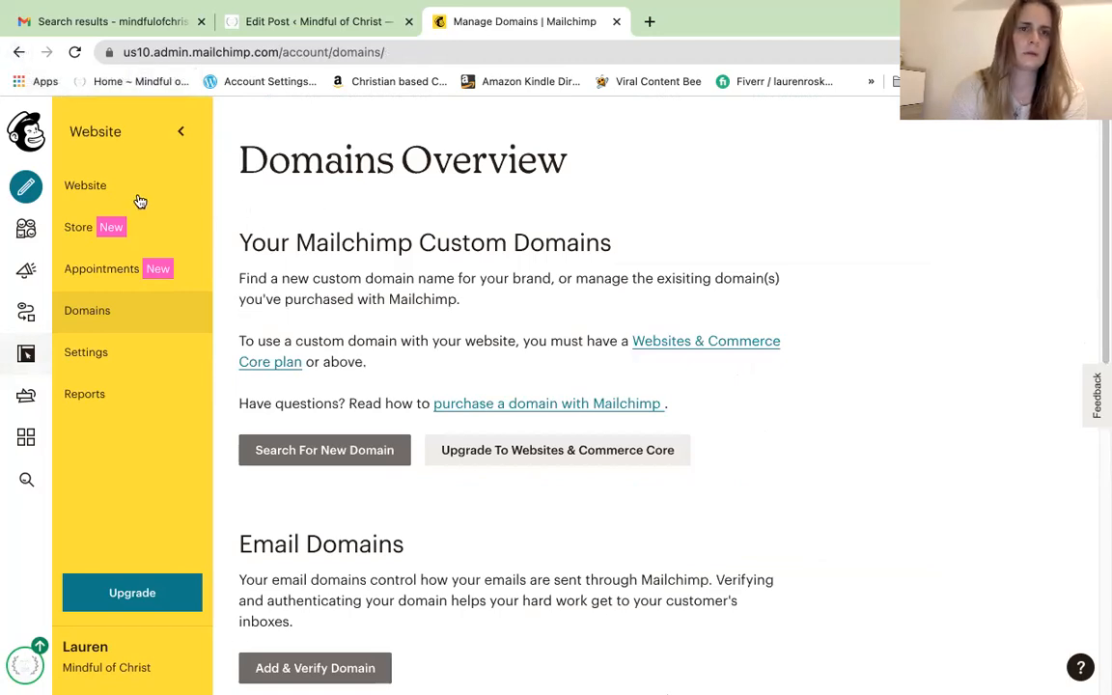
left_click(181, 132)
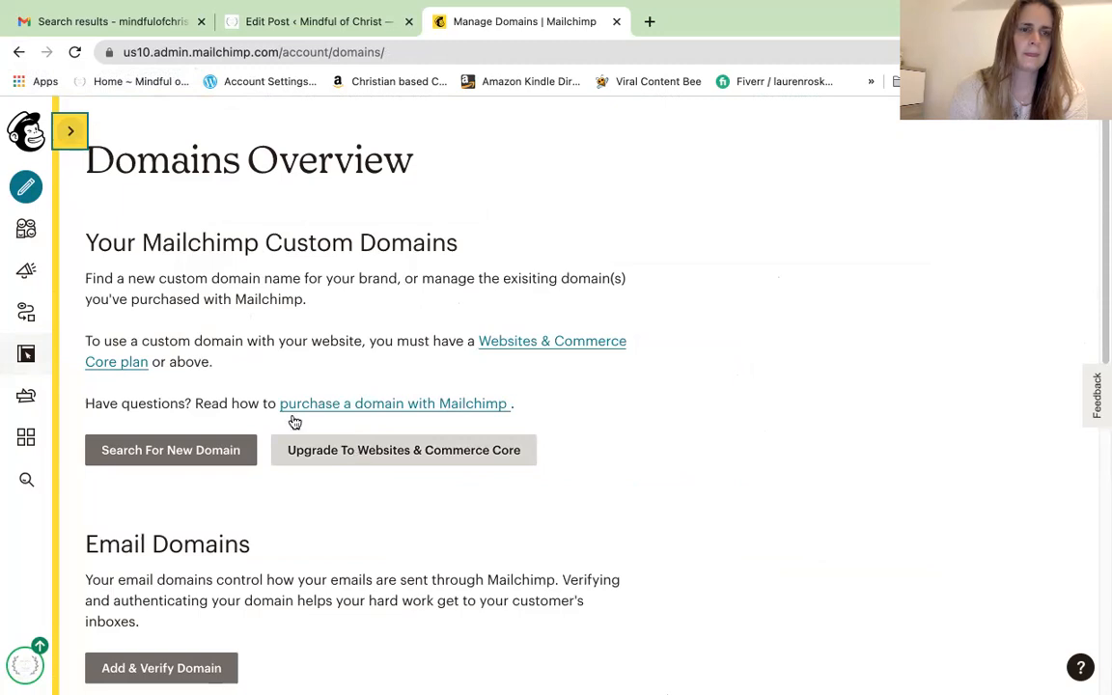
left_click(68, 133)
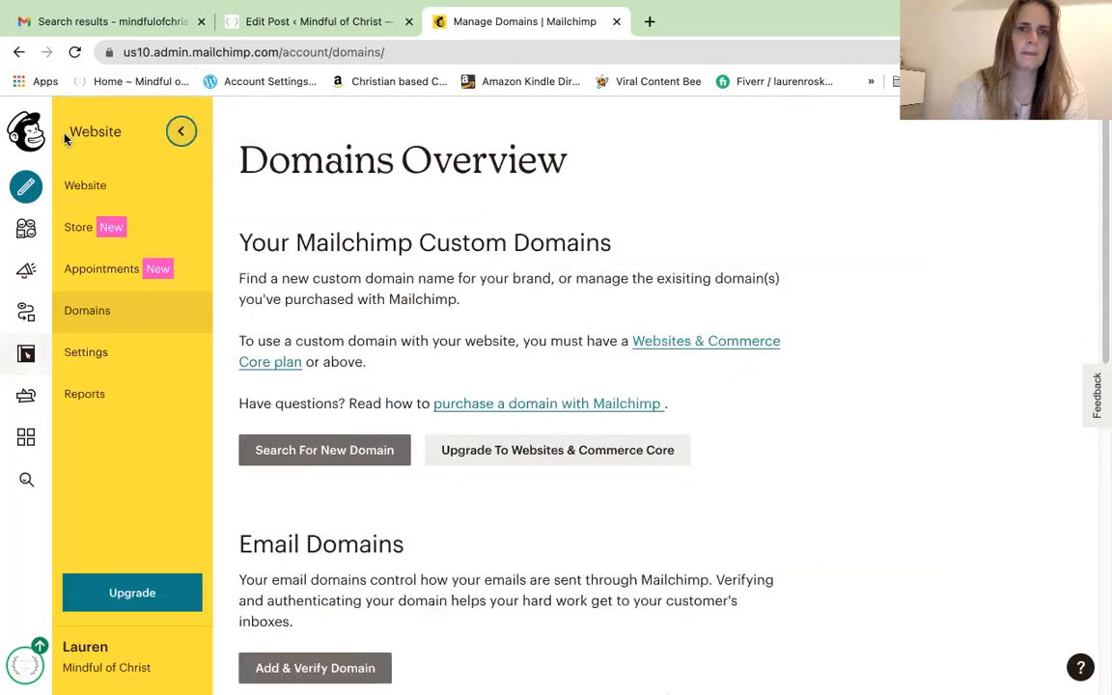
left_click(180, 132)
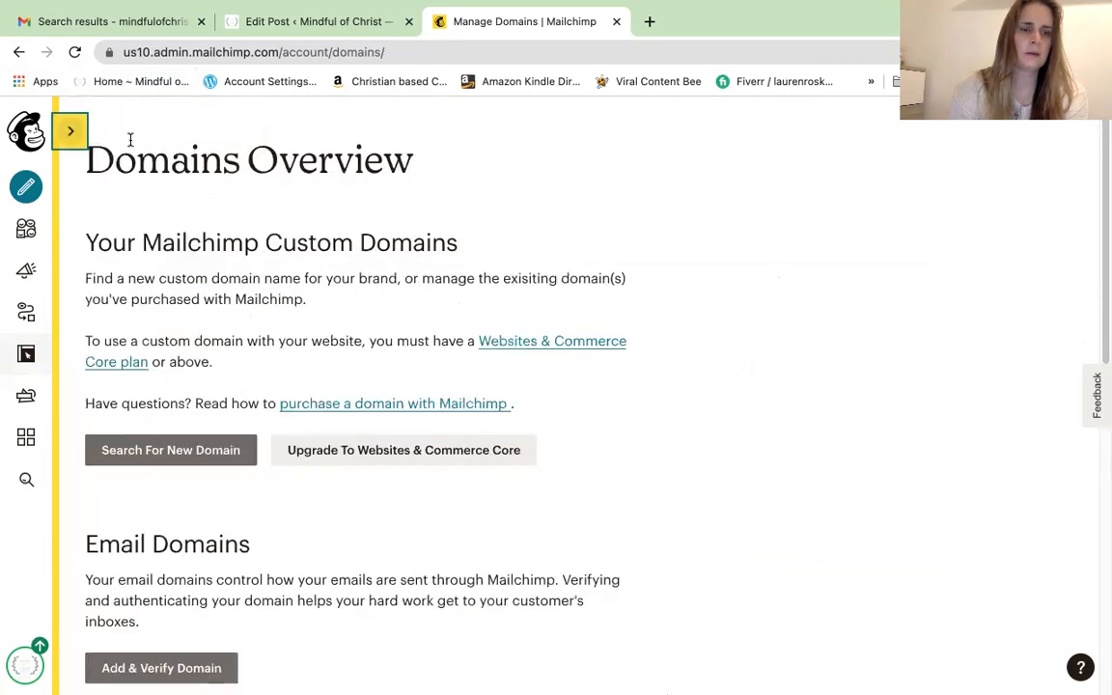
left_click(19, 53)
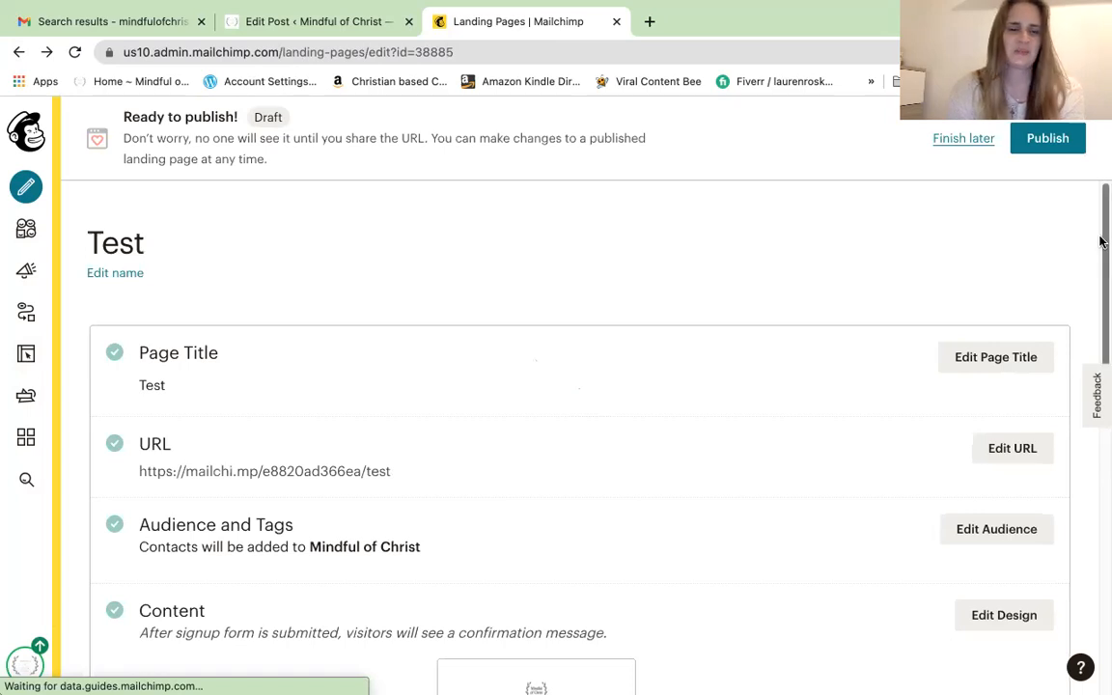
Save the landing page audience as Mindful of Christ, leaving the tag list empty
scroll(1100, 242, "down", 3)
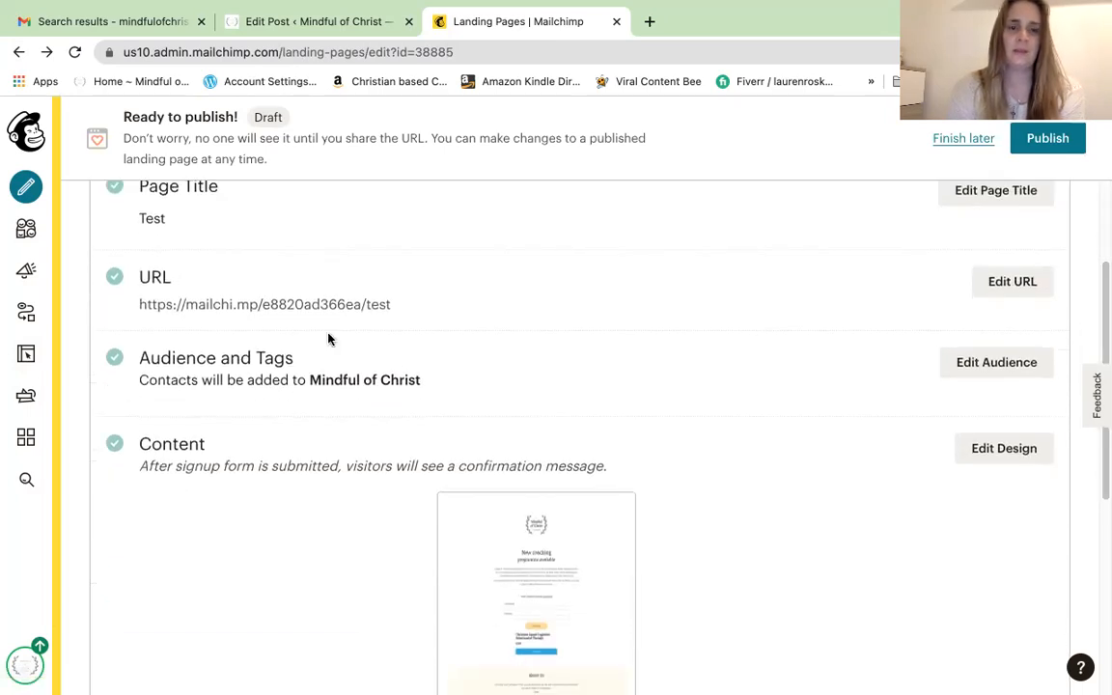
left_click(987, 365)
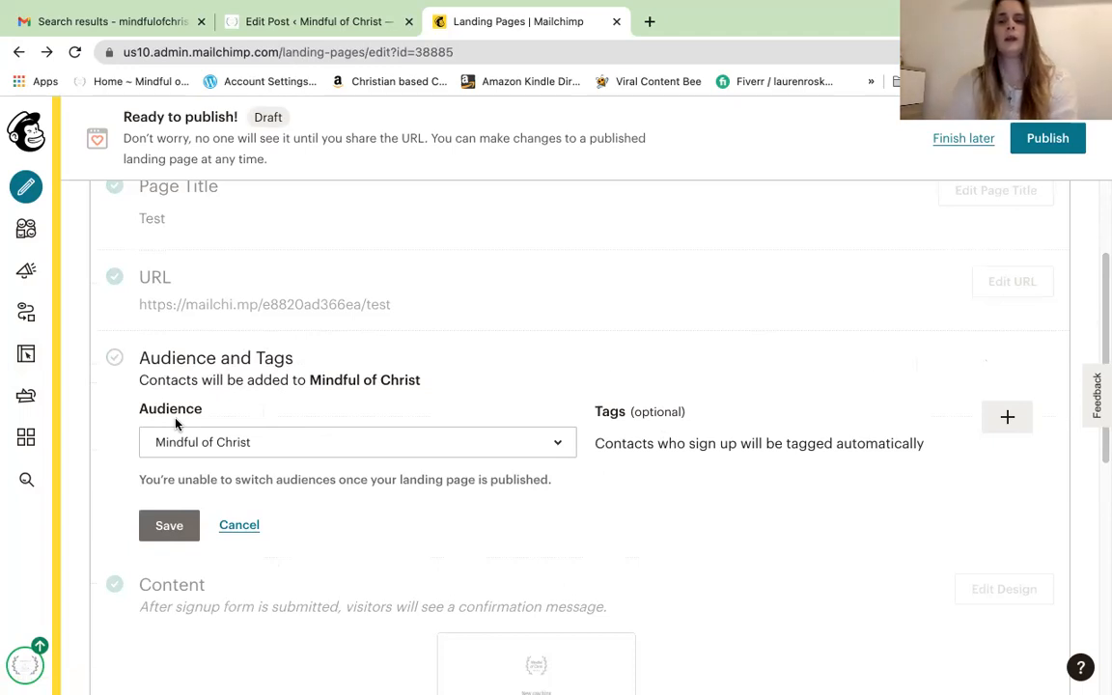
left_click(1019, 424)
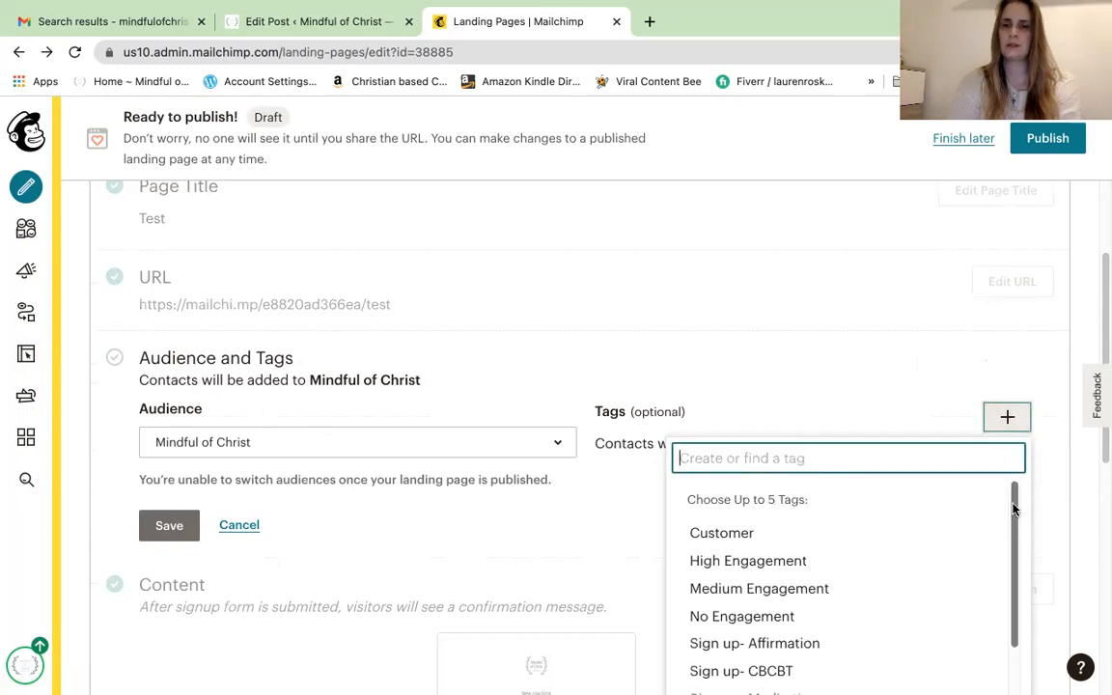
left_click_drag(1014, 509, 1004, 568)
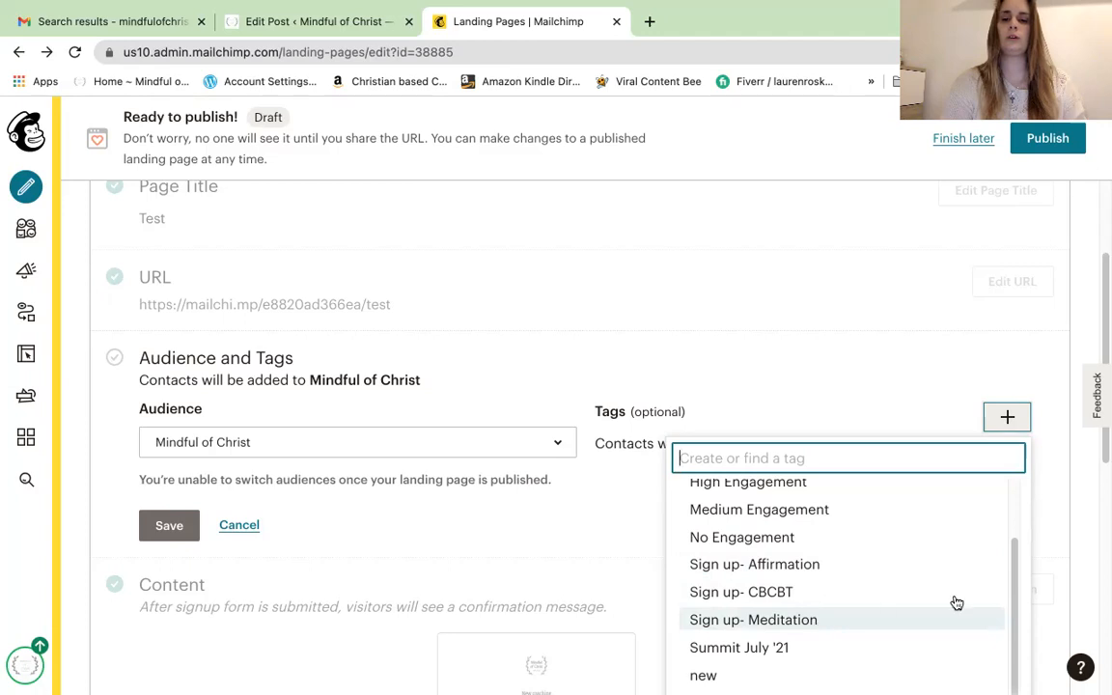
left_click_drag(1015, 598, 1014, 623)
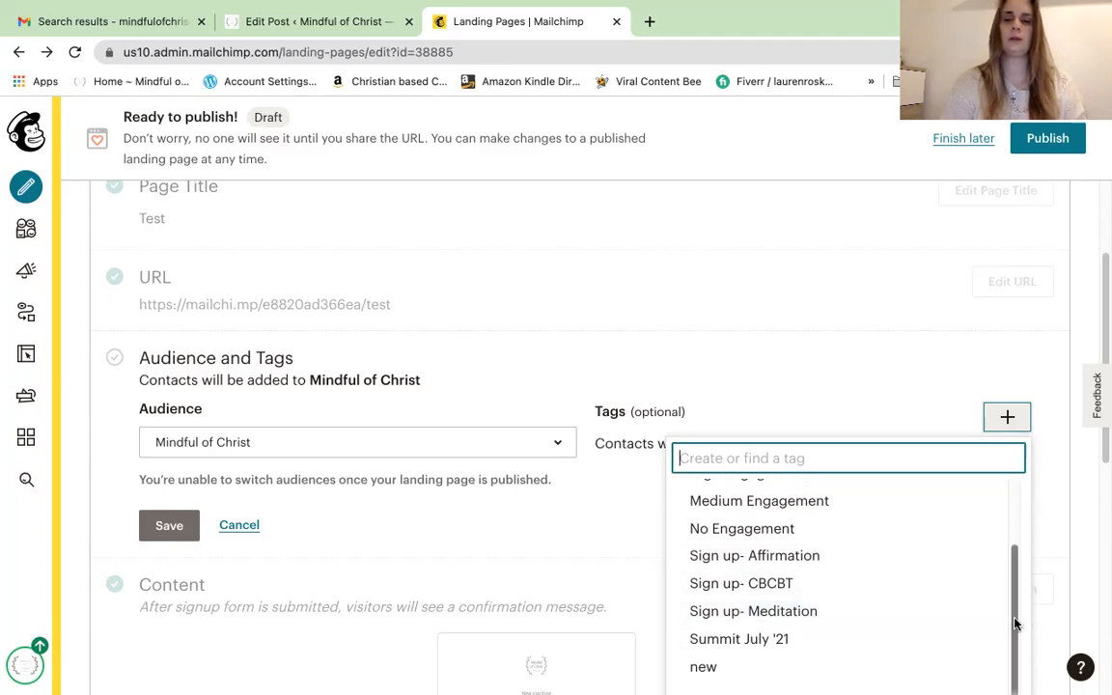
left_click(851, 409)
left_click(169, 525)
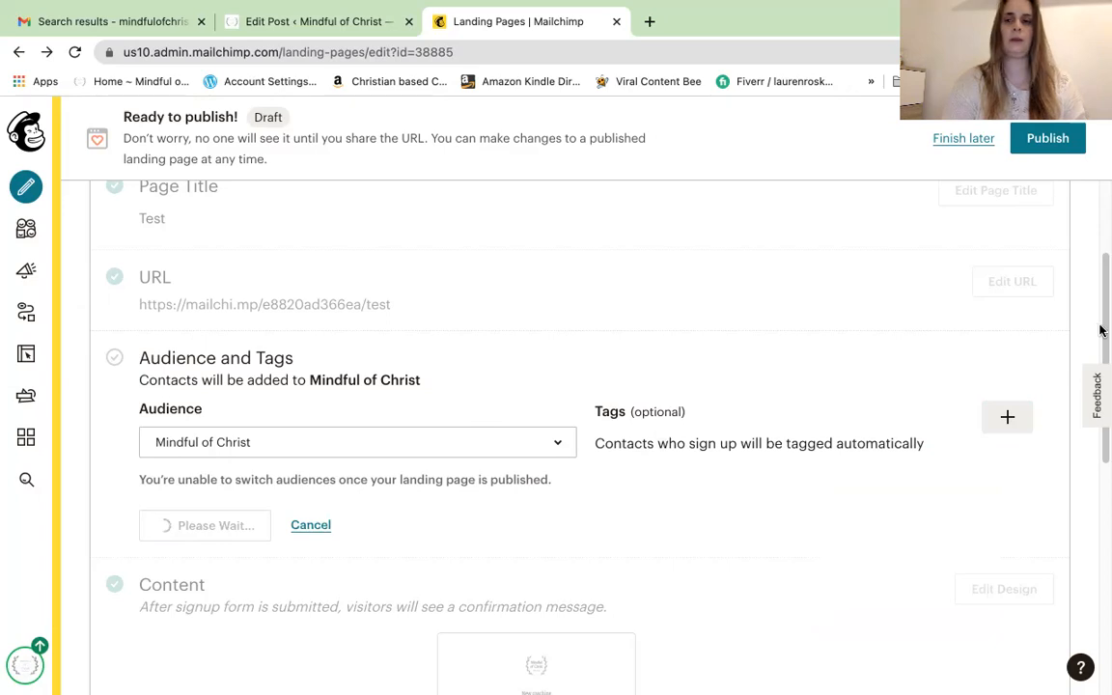
left_click_drag(1102, 333, 1101, 494)
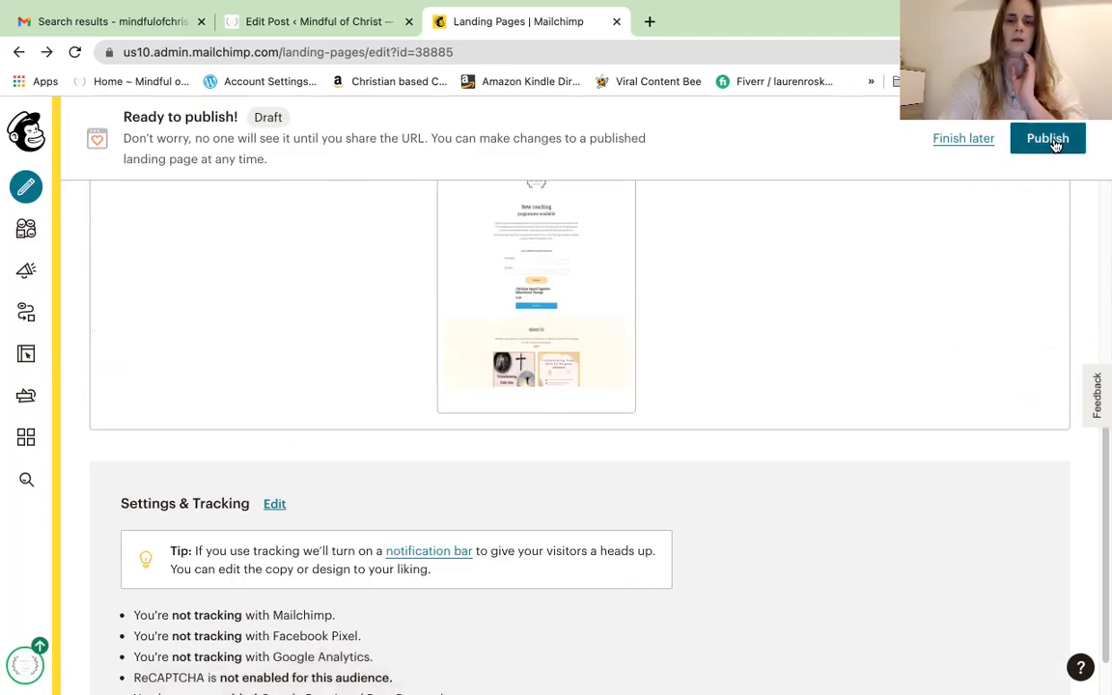
left_click_drag(1103, 509, 1101, 316)
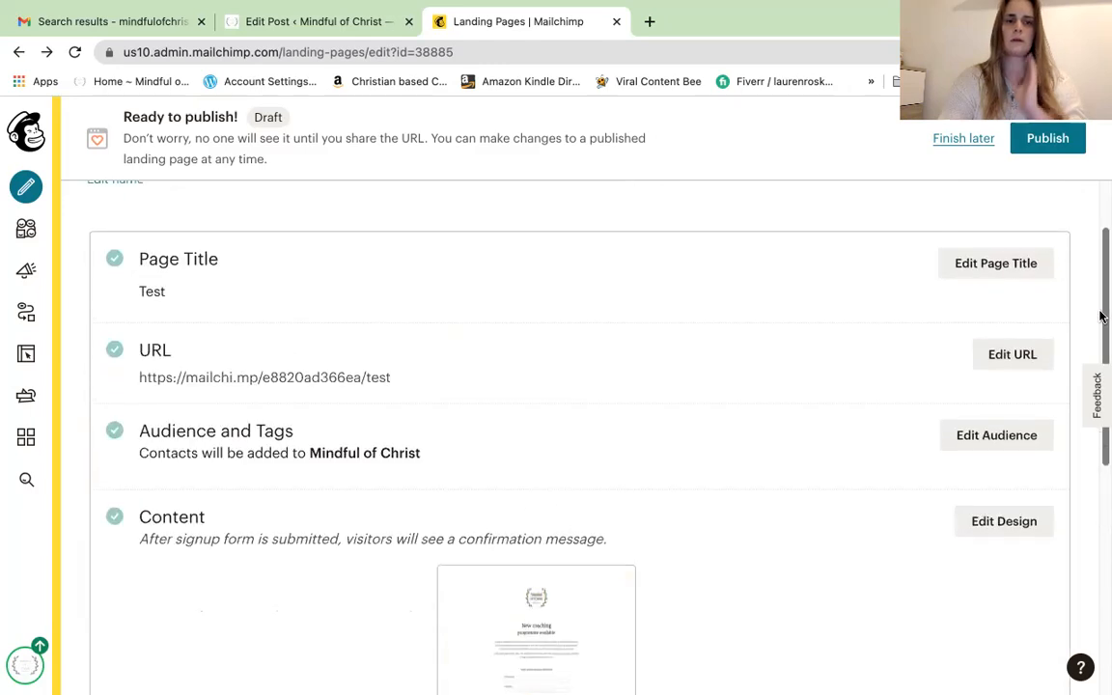
left_click(1053, 140)
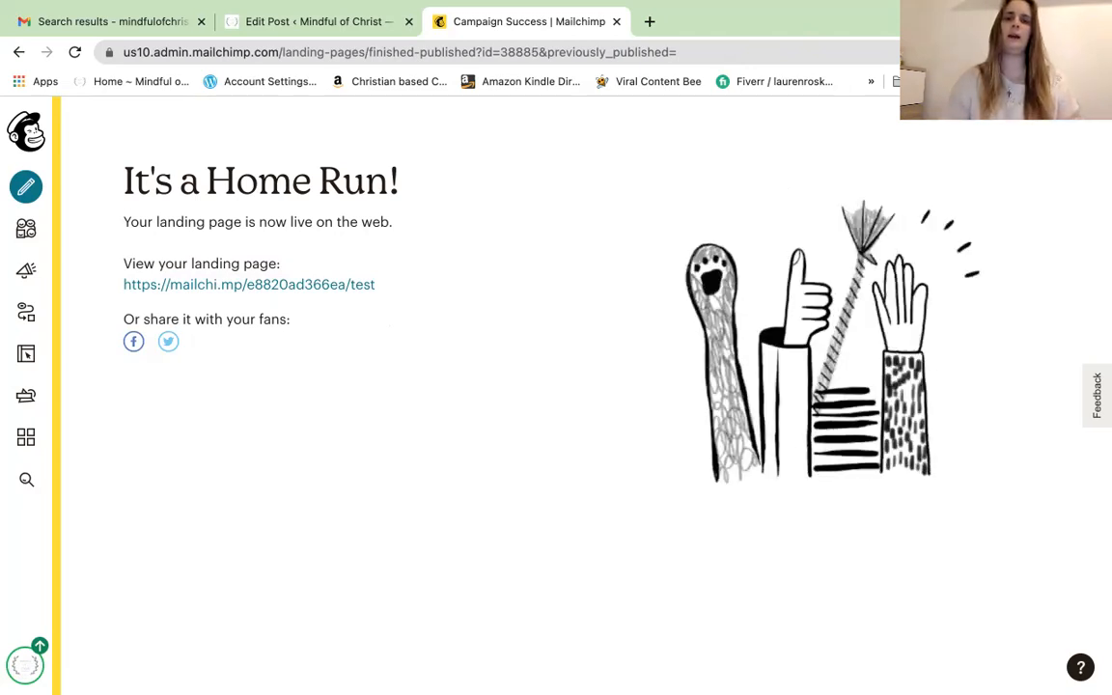
left_click(650, 21)
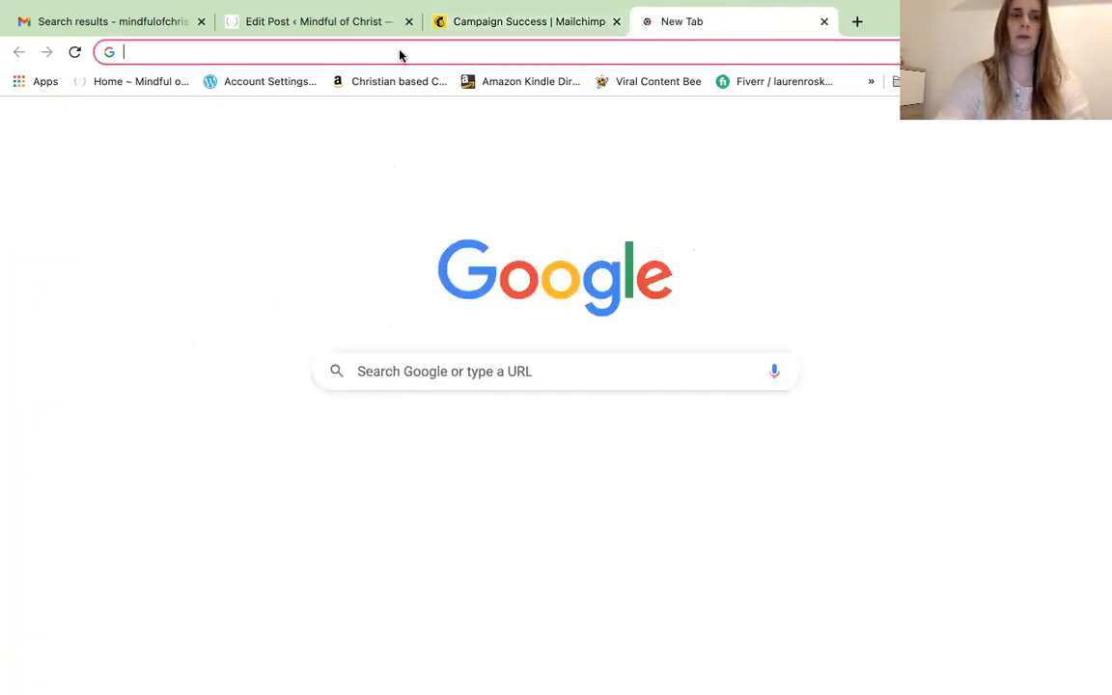
type("https://mailchi.mp/e8820ad366ea/test")
key("Return")
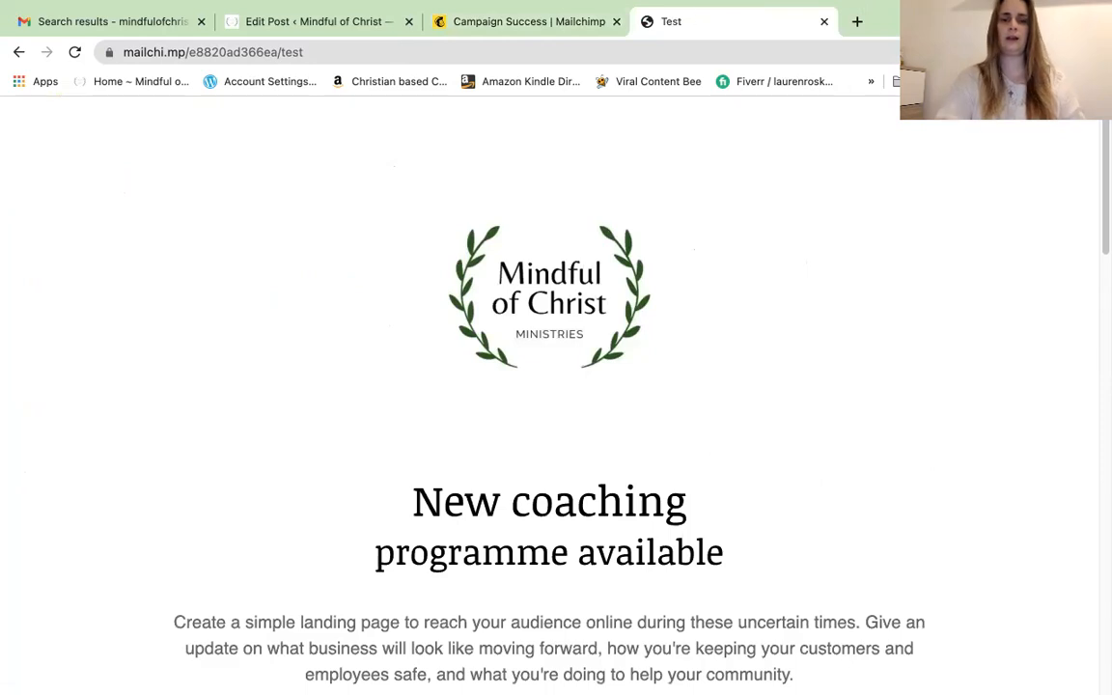
left_click_drag(1101, 152, 1100, 111)
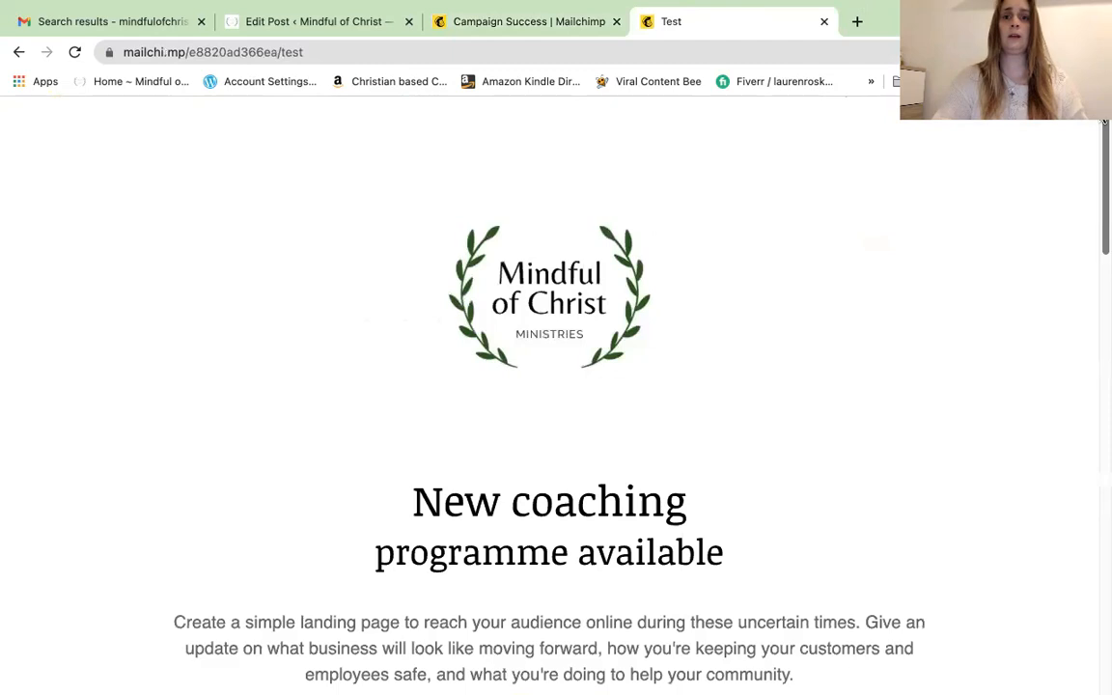
left_click(824, 23)
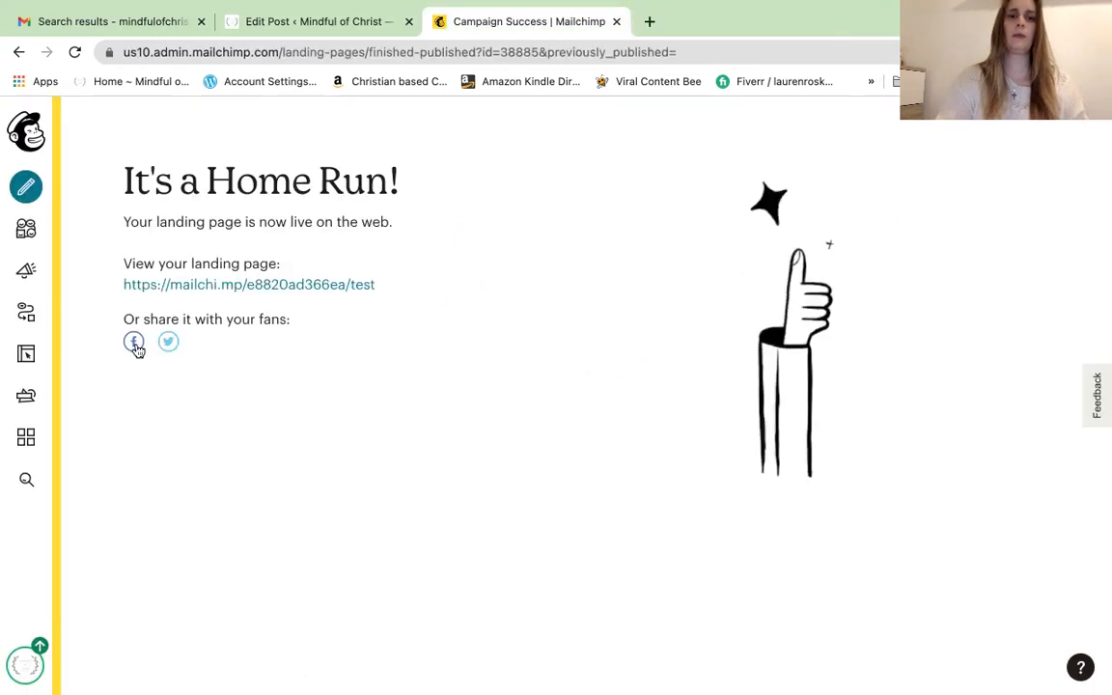